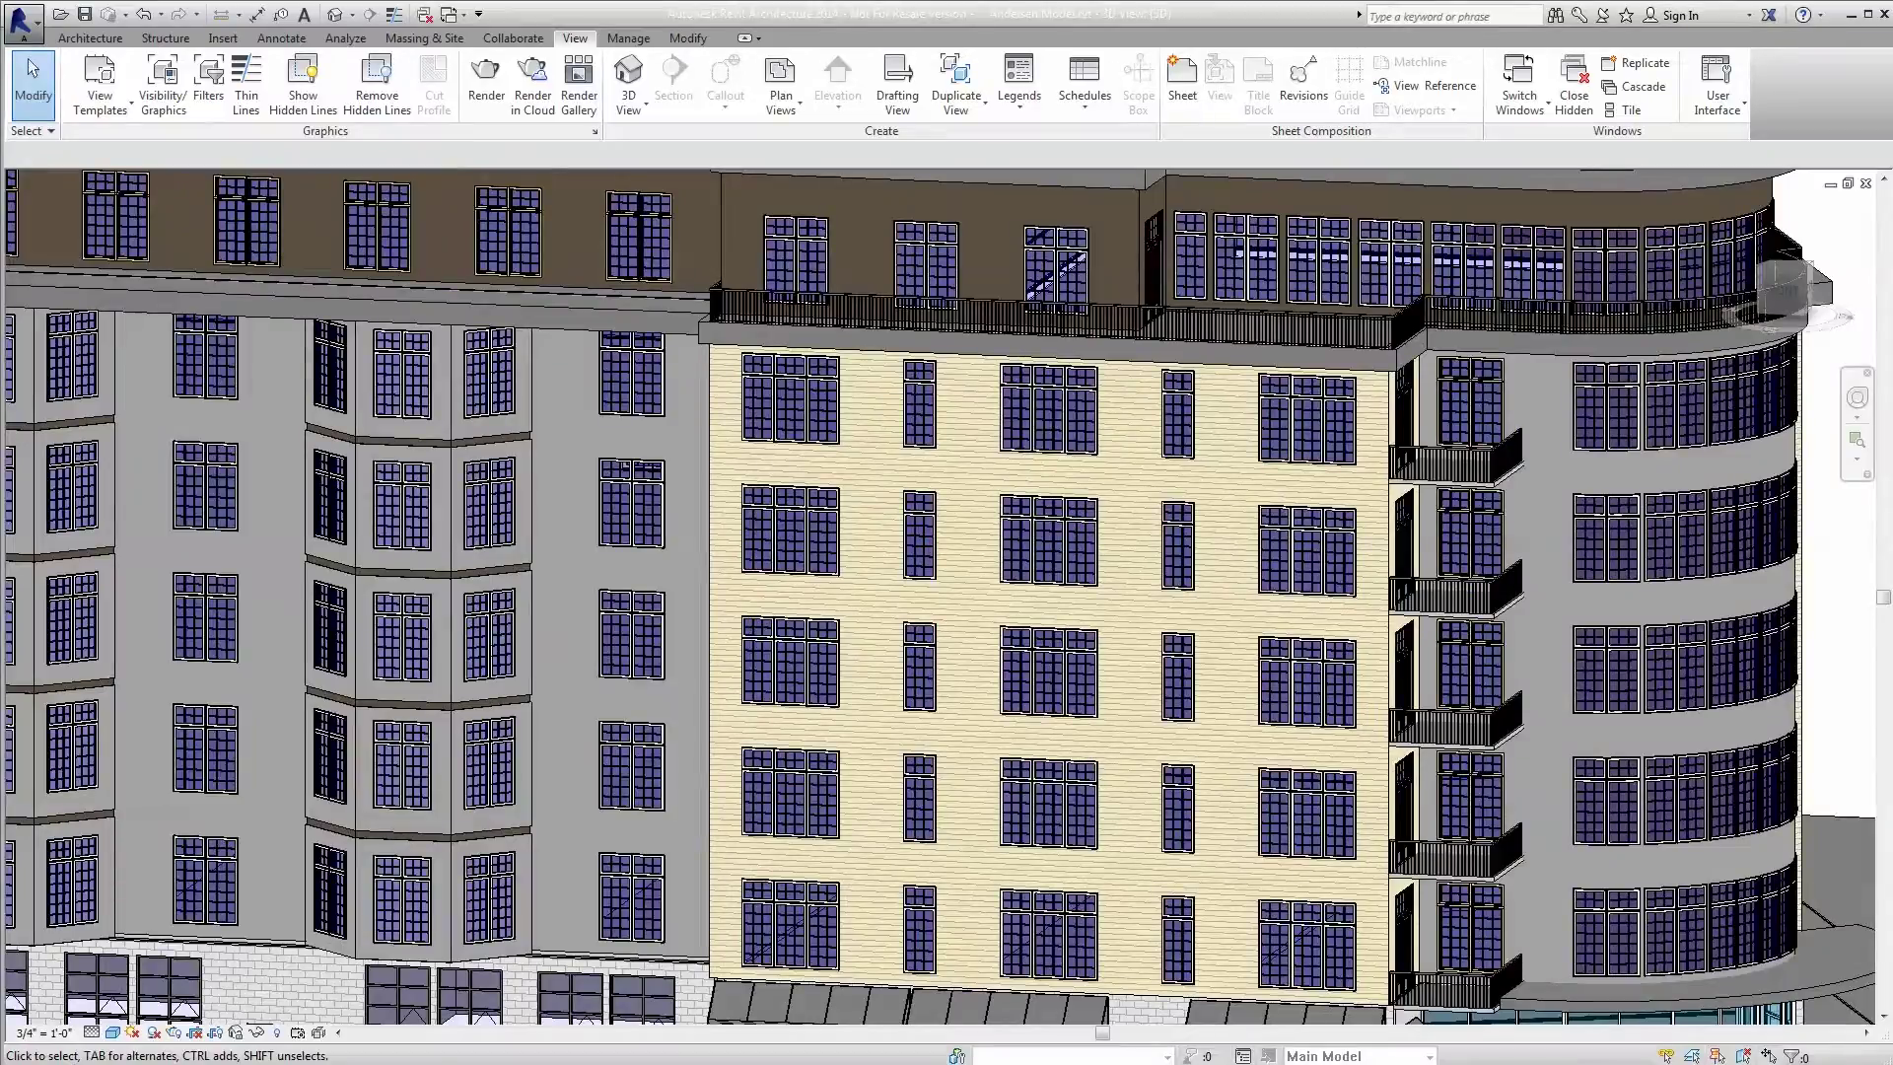
# Step: Orbit the 3D view to inspect the brick-walled building from another side
pyautogui.keyDown('shift'); pyautogui.moveTo(1264, 893); pyautogui.dragTo(994, 803, button='middle'); pyautogui.keyUp('shift')
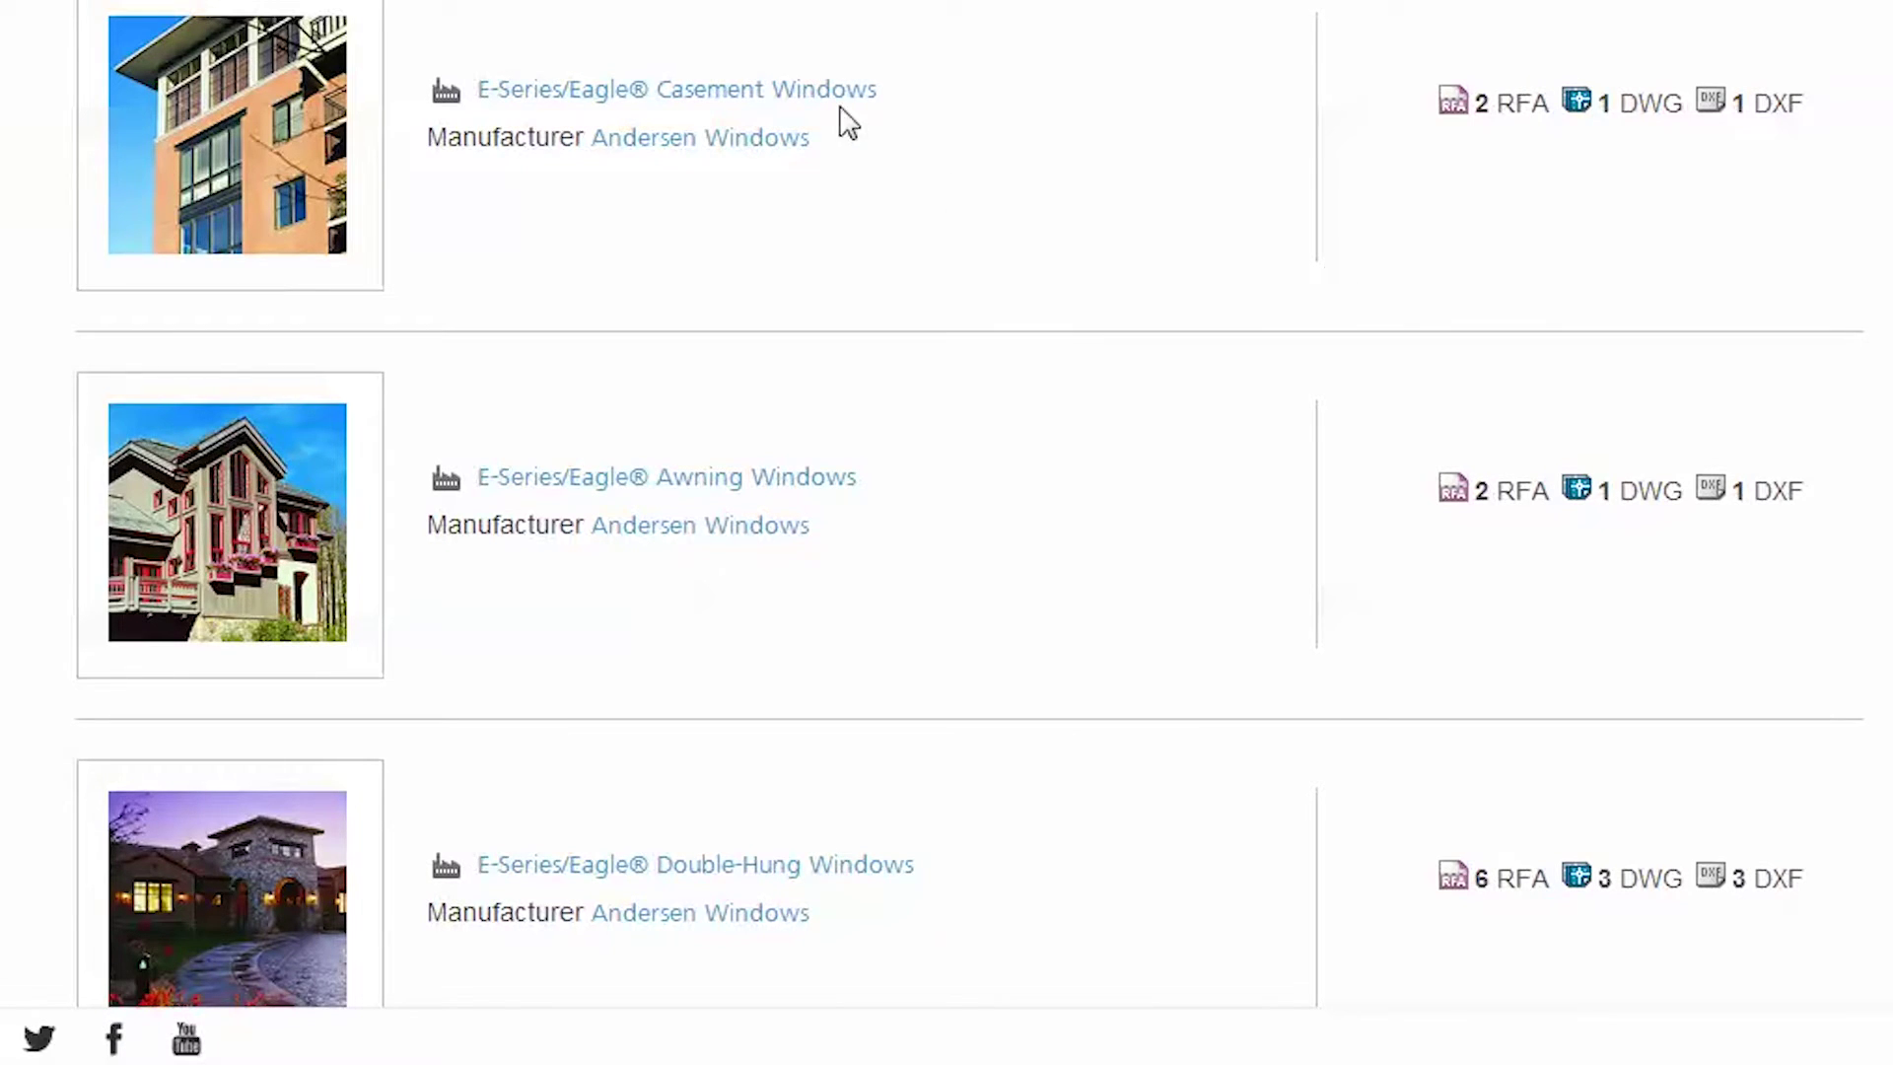
# Step: Open the Andersen E-Series/Eagle Casement Windows page and expand its DWG and DXF file lists
pyautogui.click(808, 89)
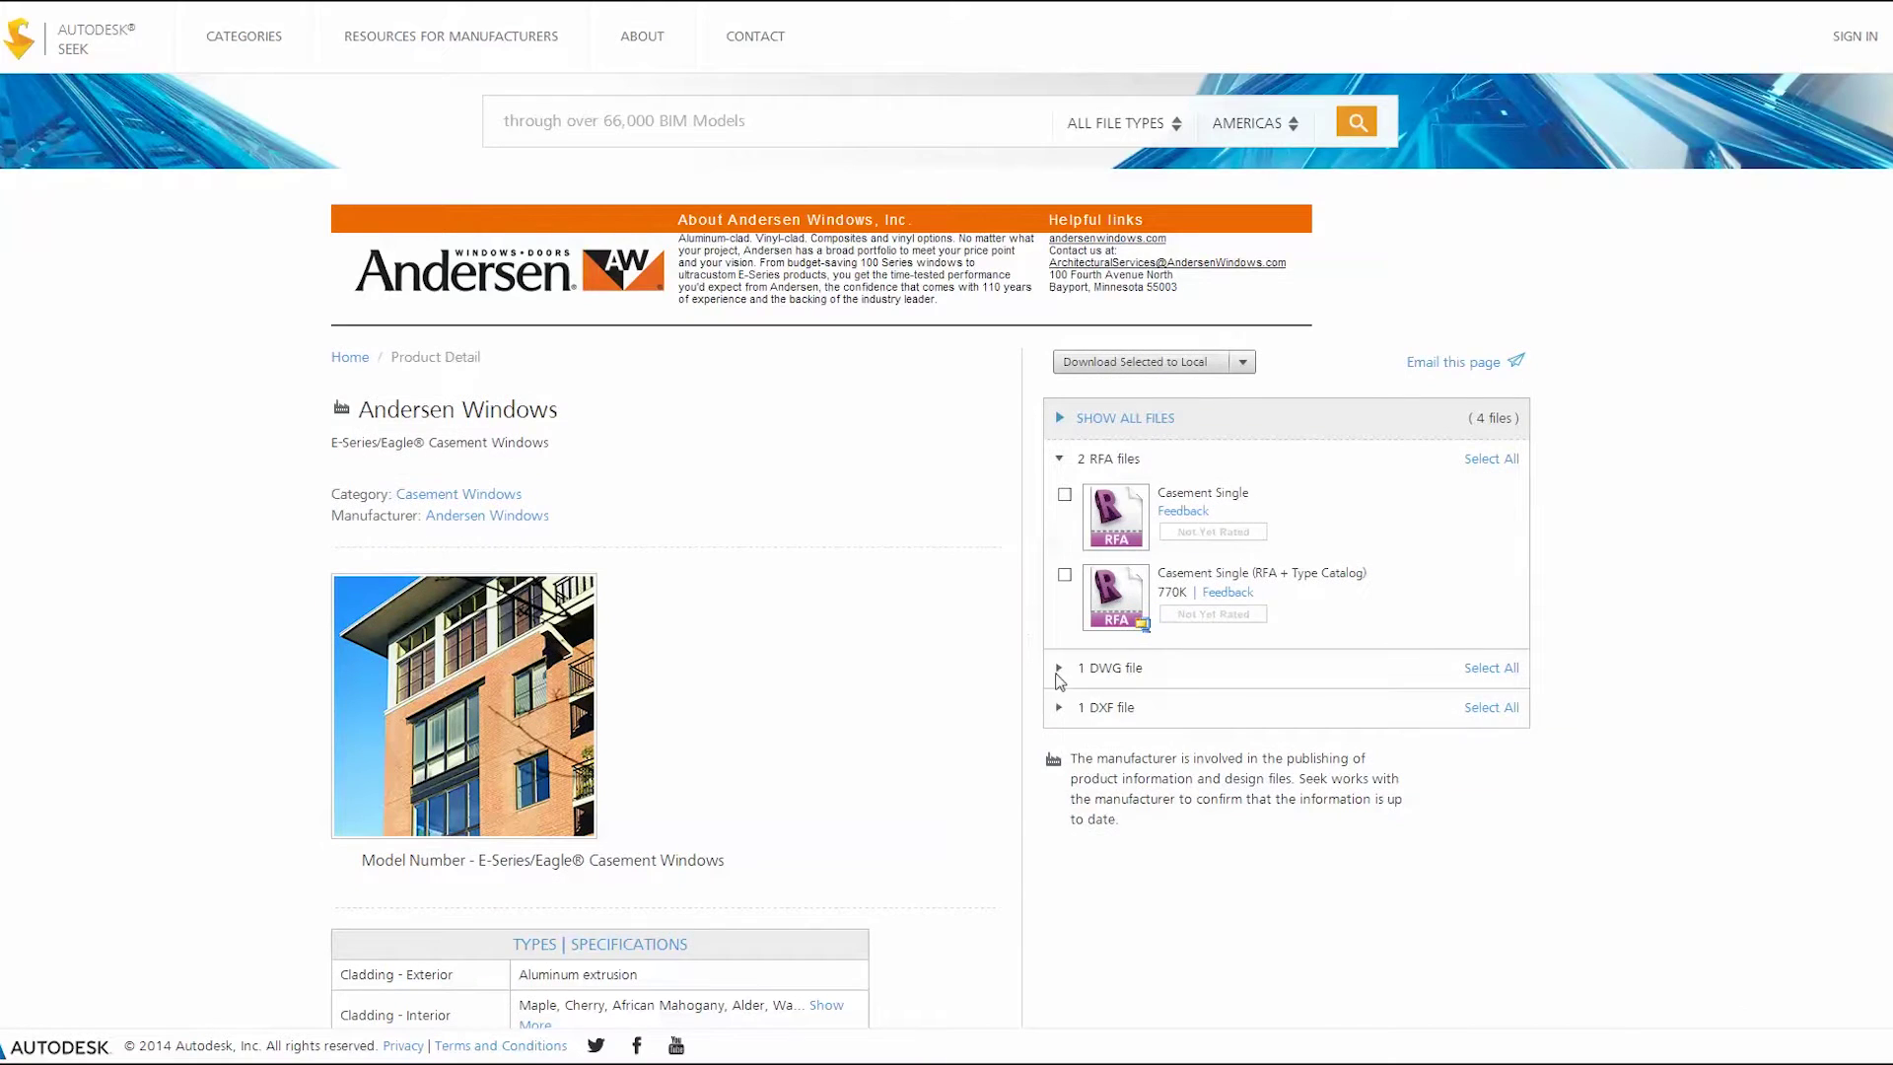
pyautogui.click(1058, 668)
pyautogui.click(1060, 796)
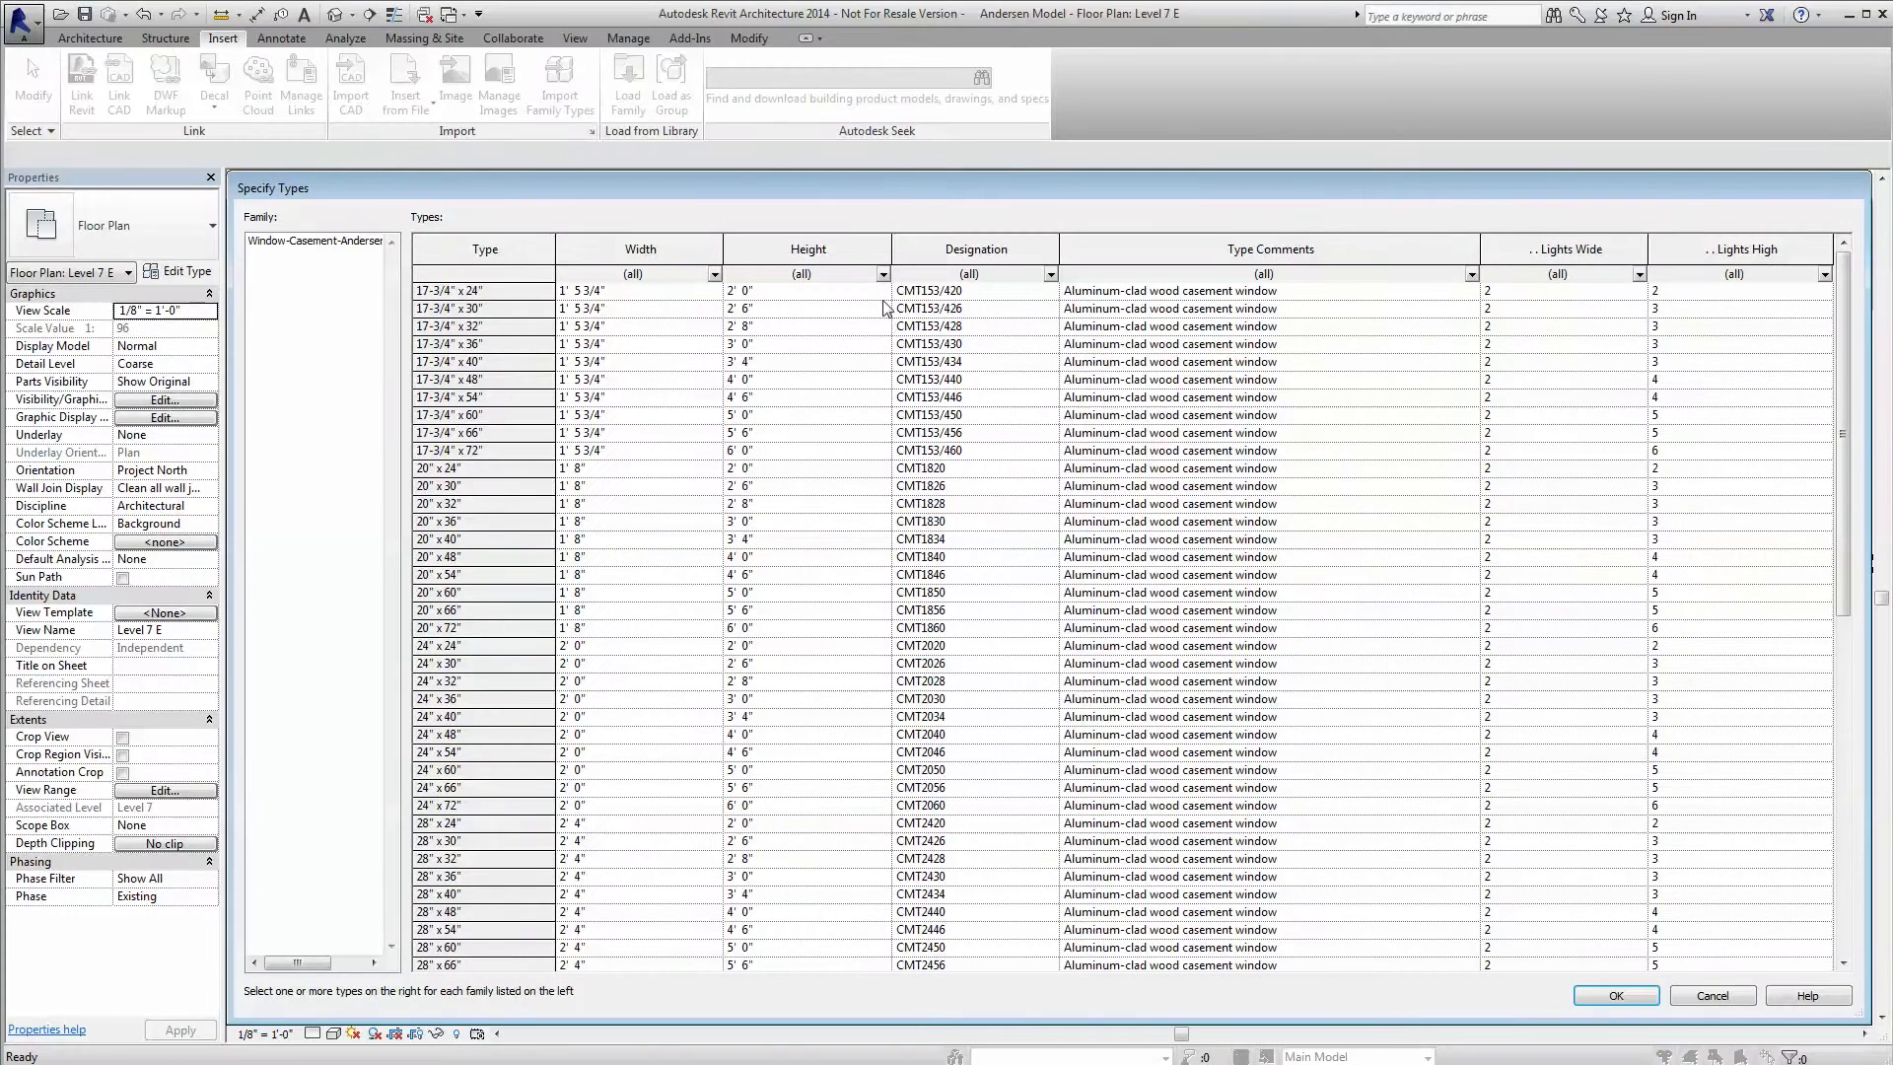
# Step: Filter the casement types to 6' 0" height and load all seven 72-inch types
pyautogui.click(882, 274)
pyautogui.scroll(-3, 871, 365)
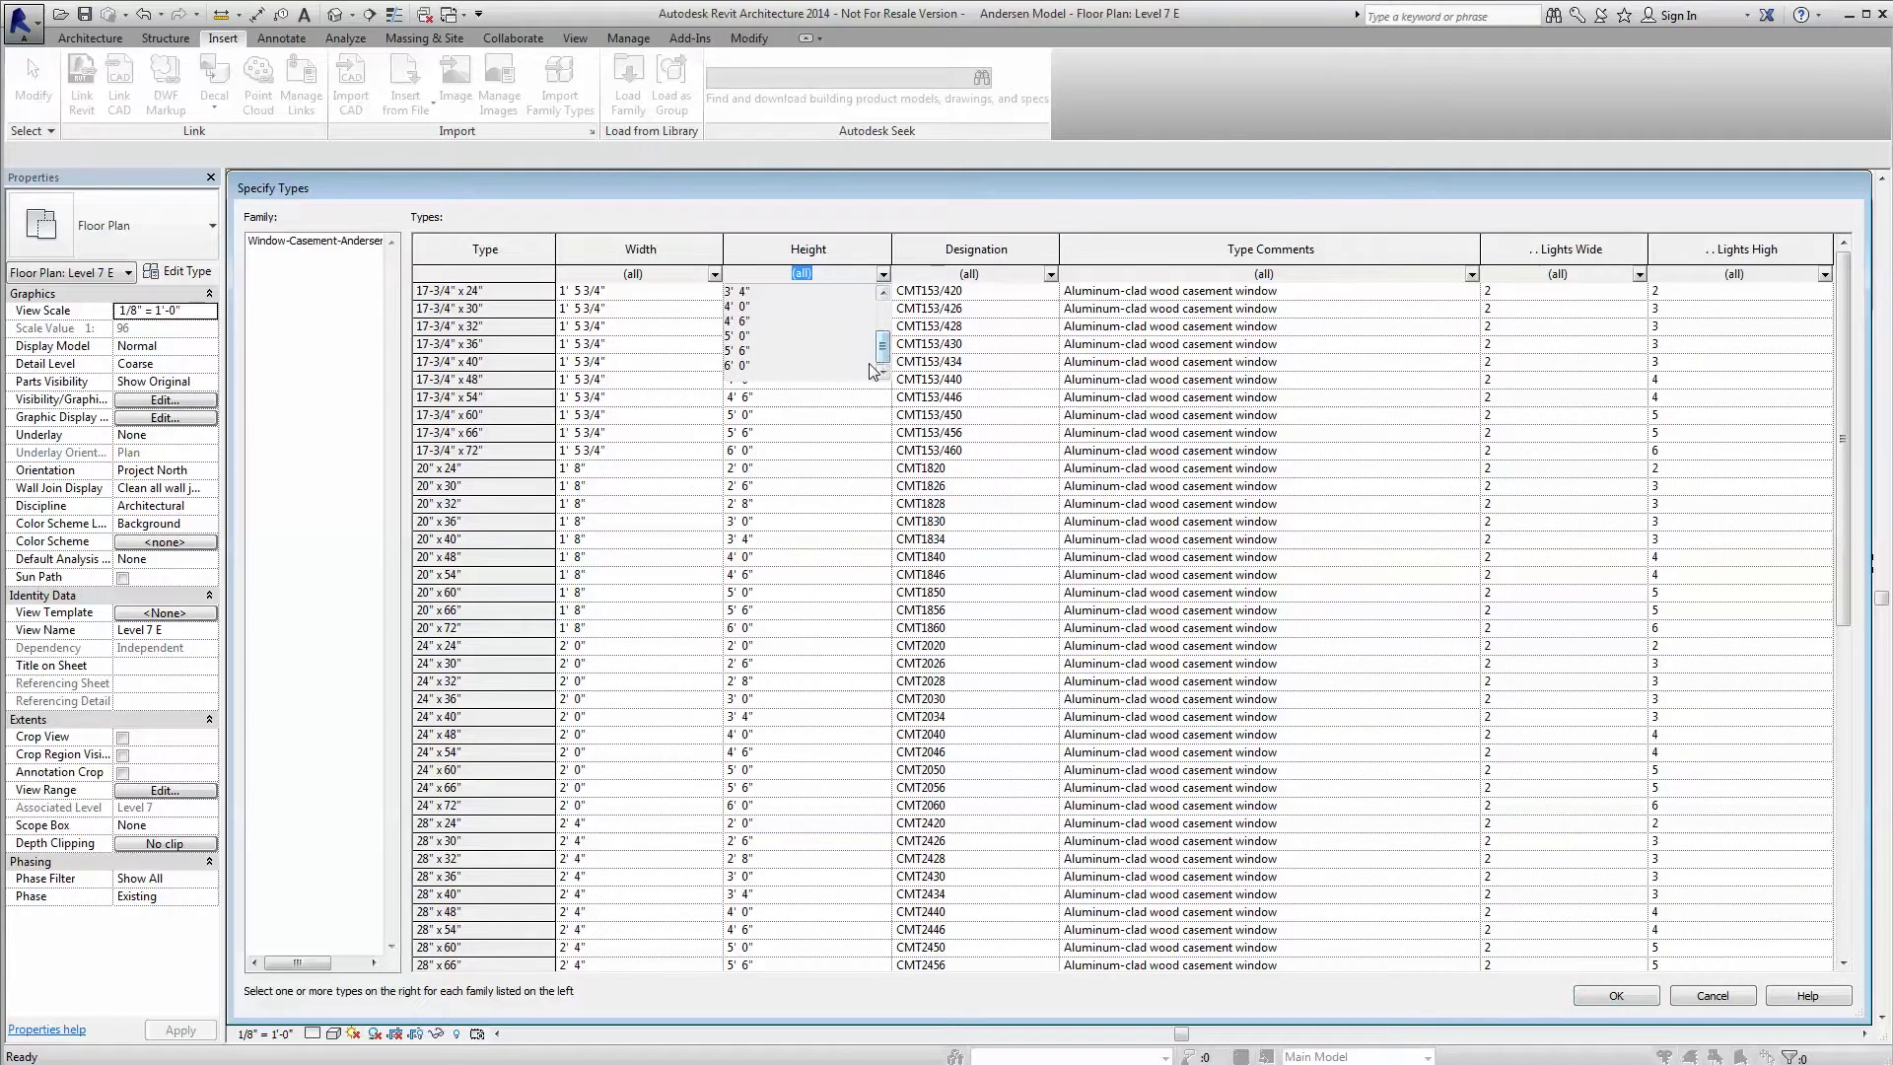
pyautogui.click(872, 367)
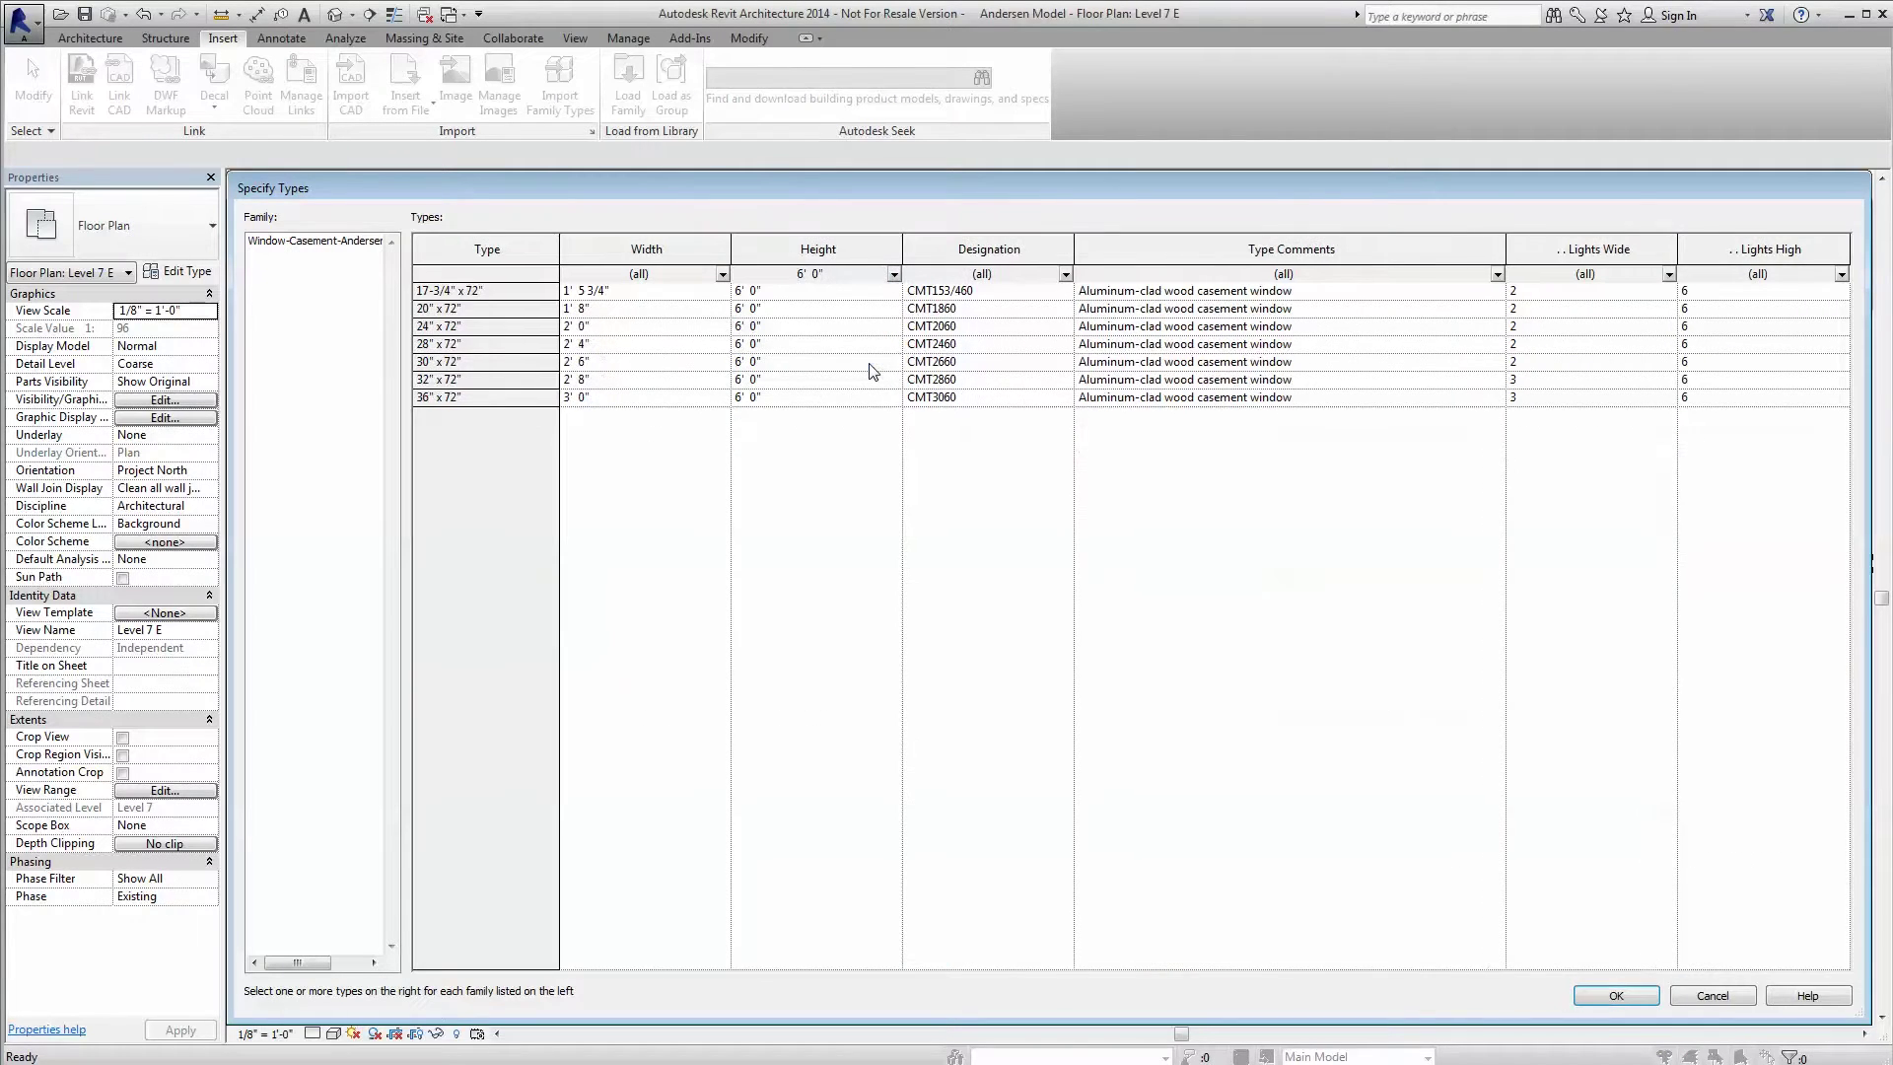
pyautogui.keyDown('shift'); pyautogui.click(521, 397); pyautogui.keyUp('shift')
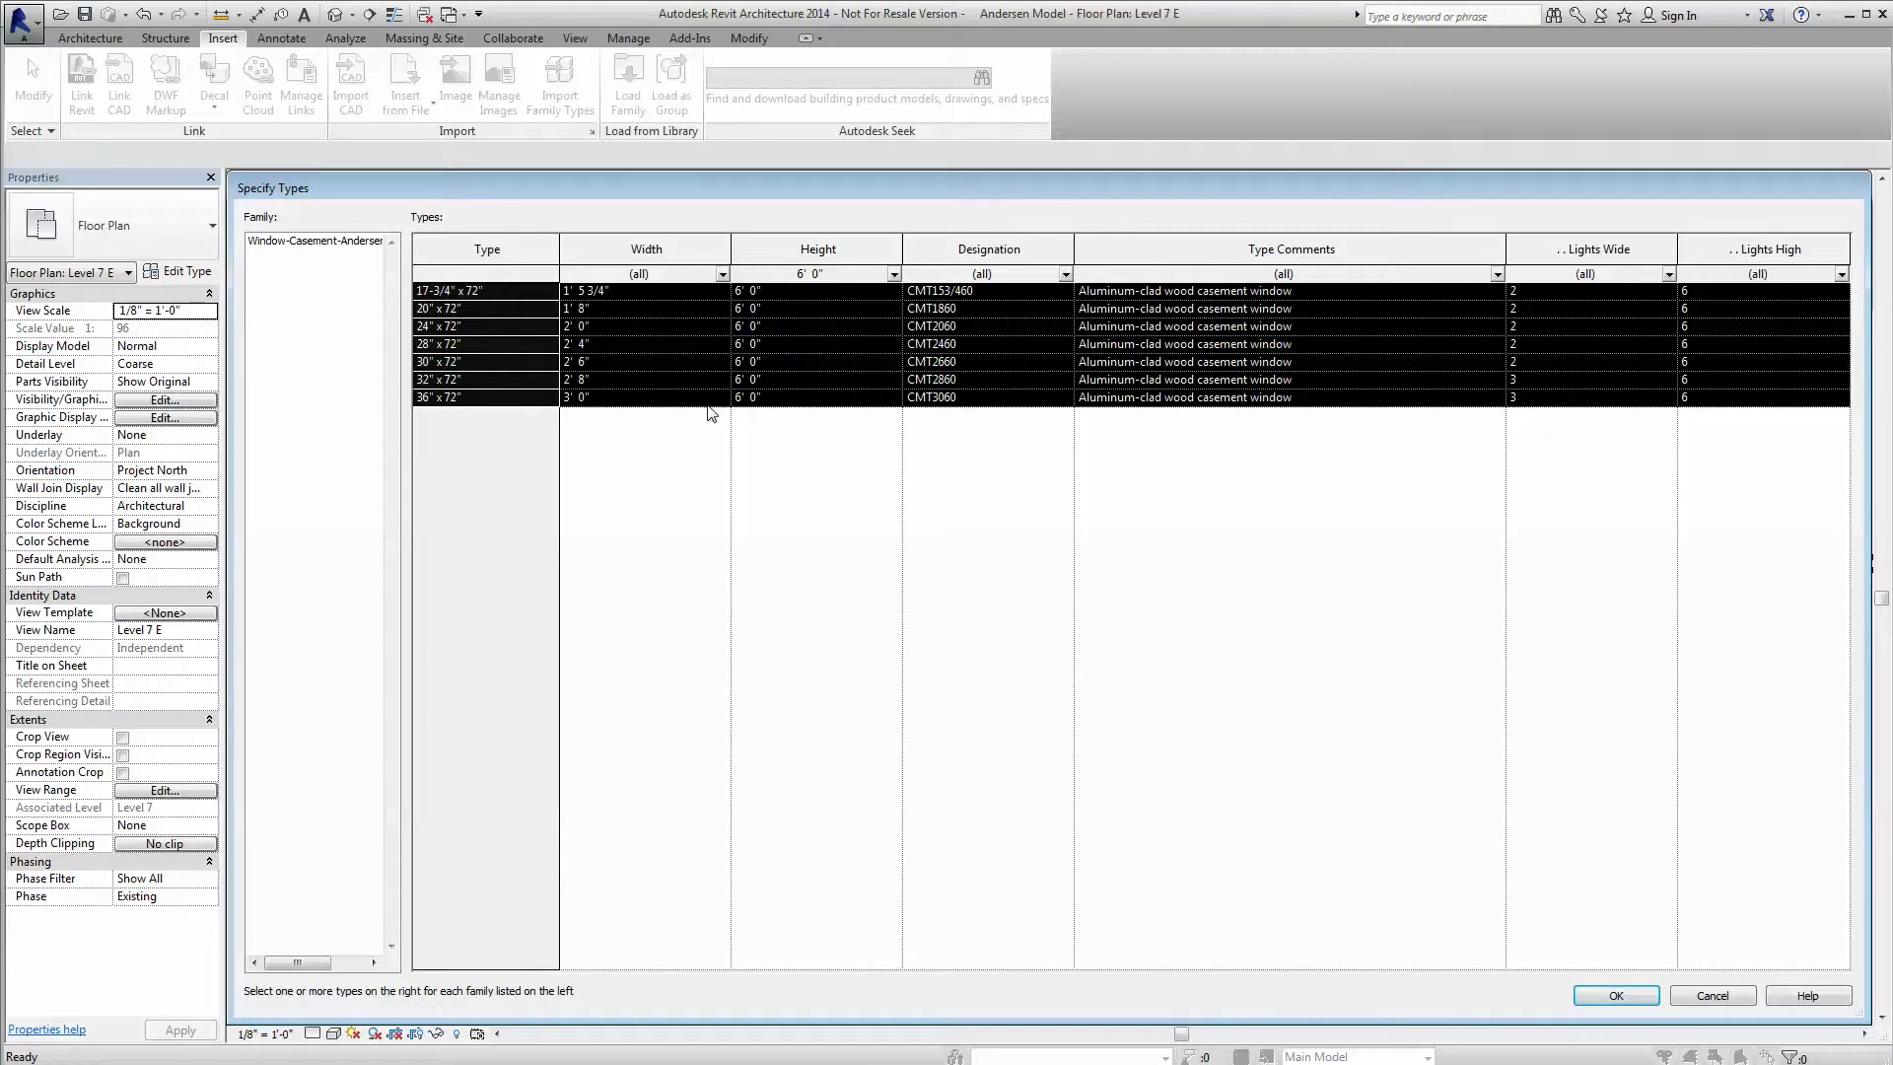
pyautogui.click(1583, 993)
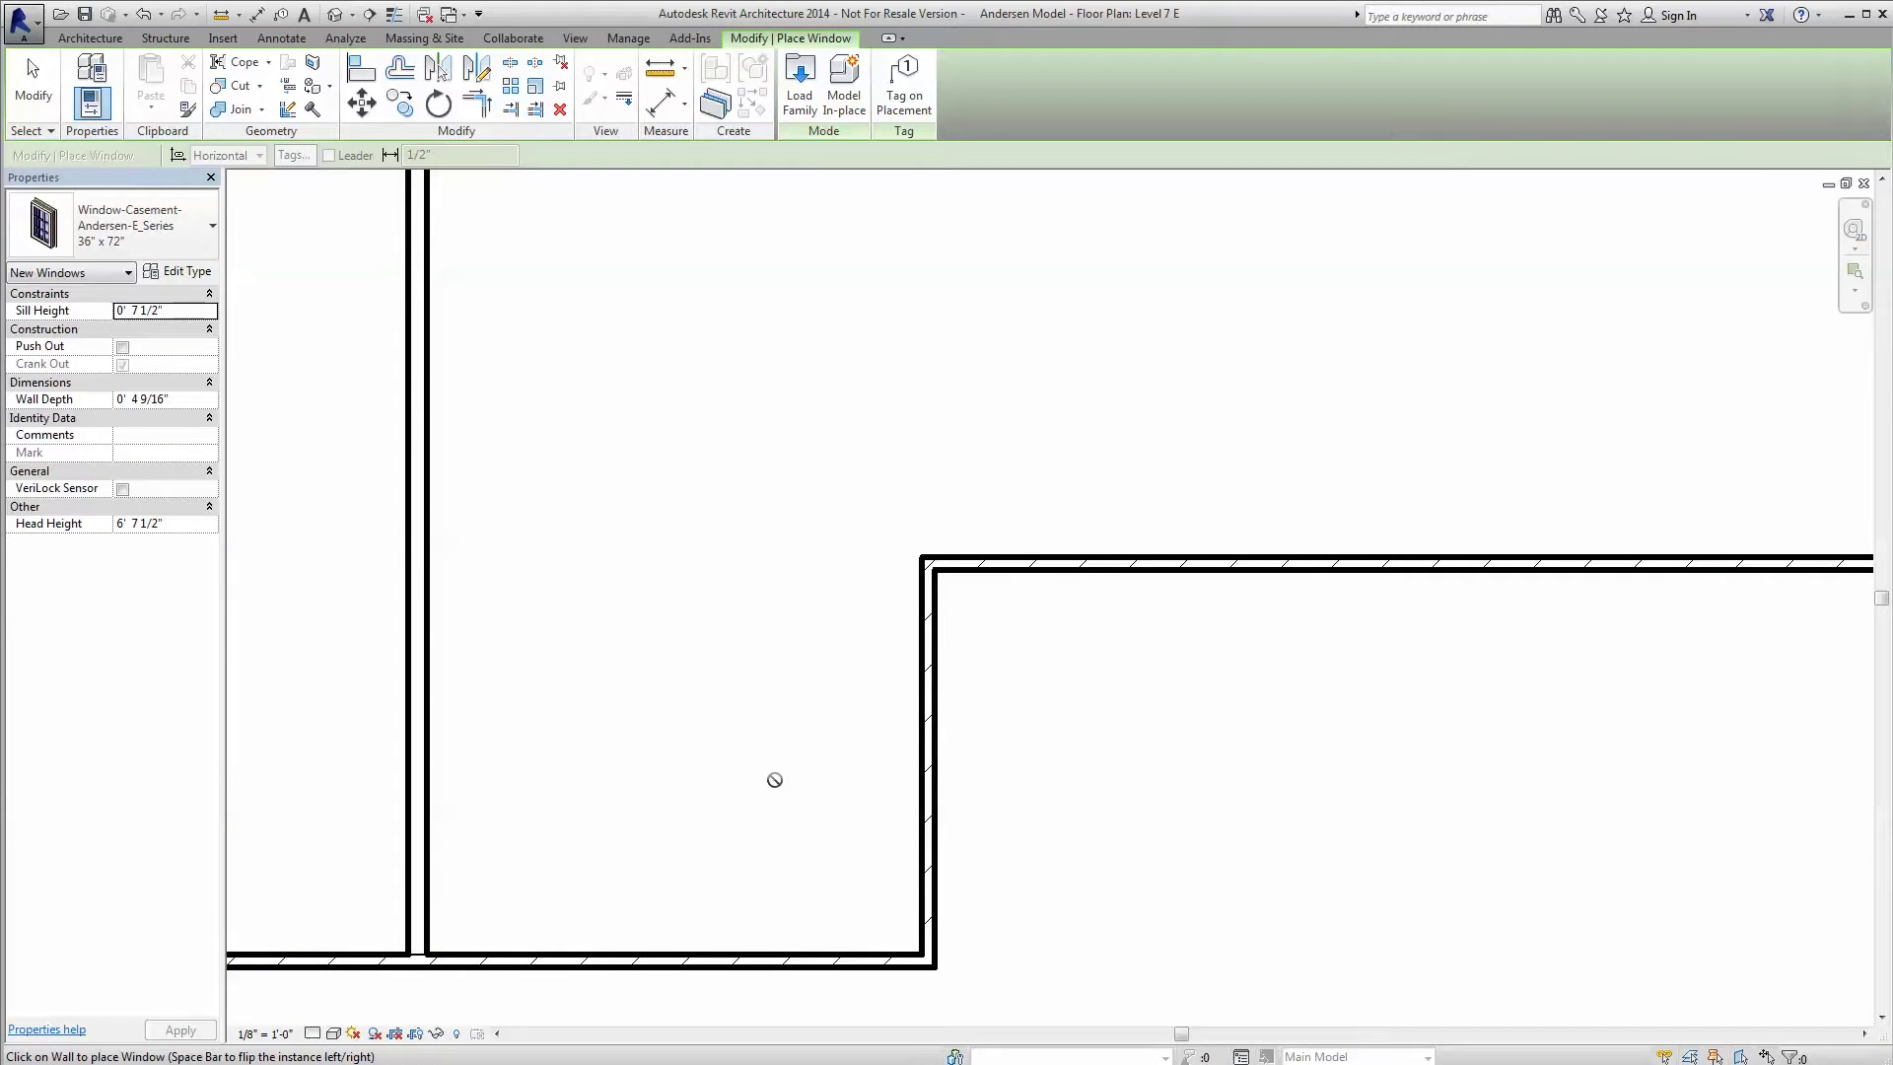
# Step: Place 36" x 72" casement windows in the plan's lower wall and the brick wall above the railing
pyautogui.click(647, 956)
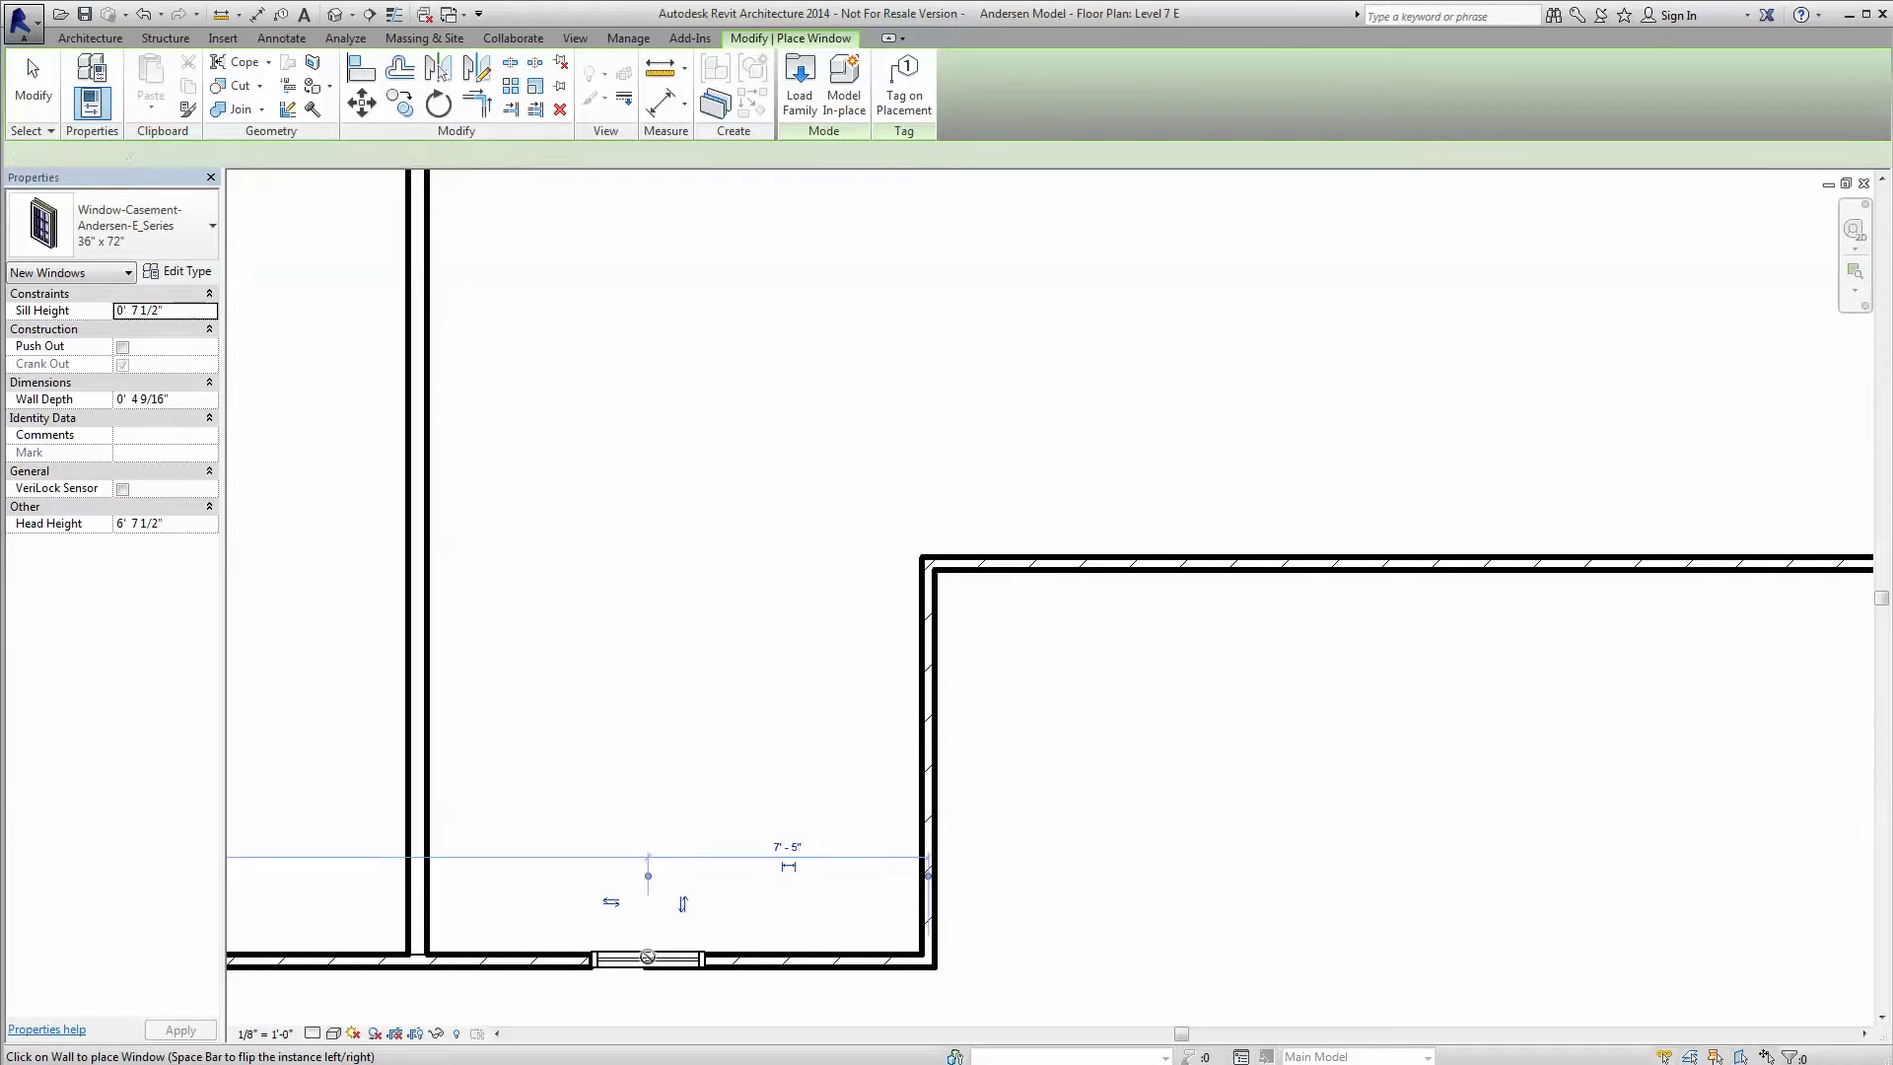
pyautogui.press('Escape')
pyautogui.press('Escape')
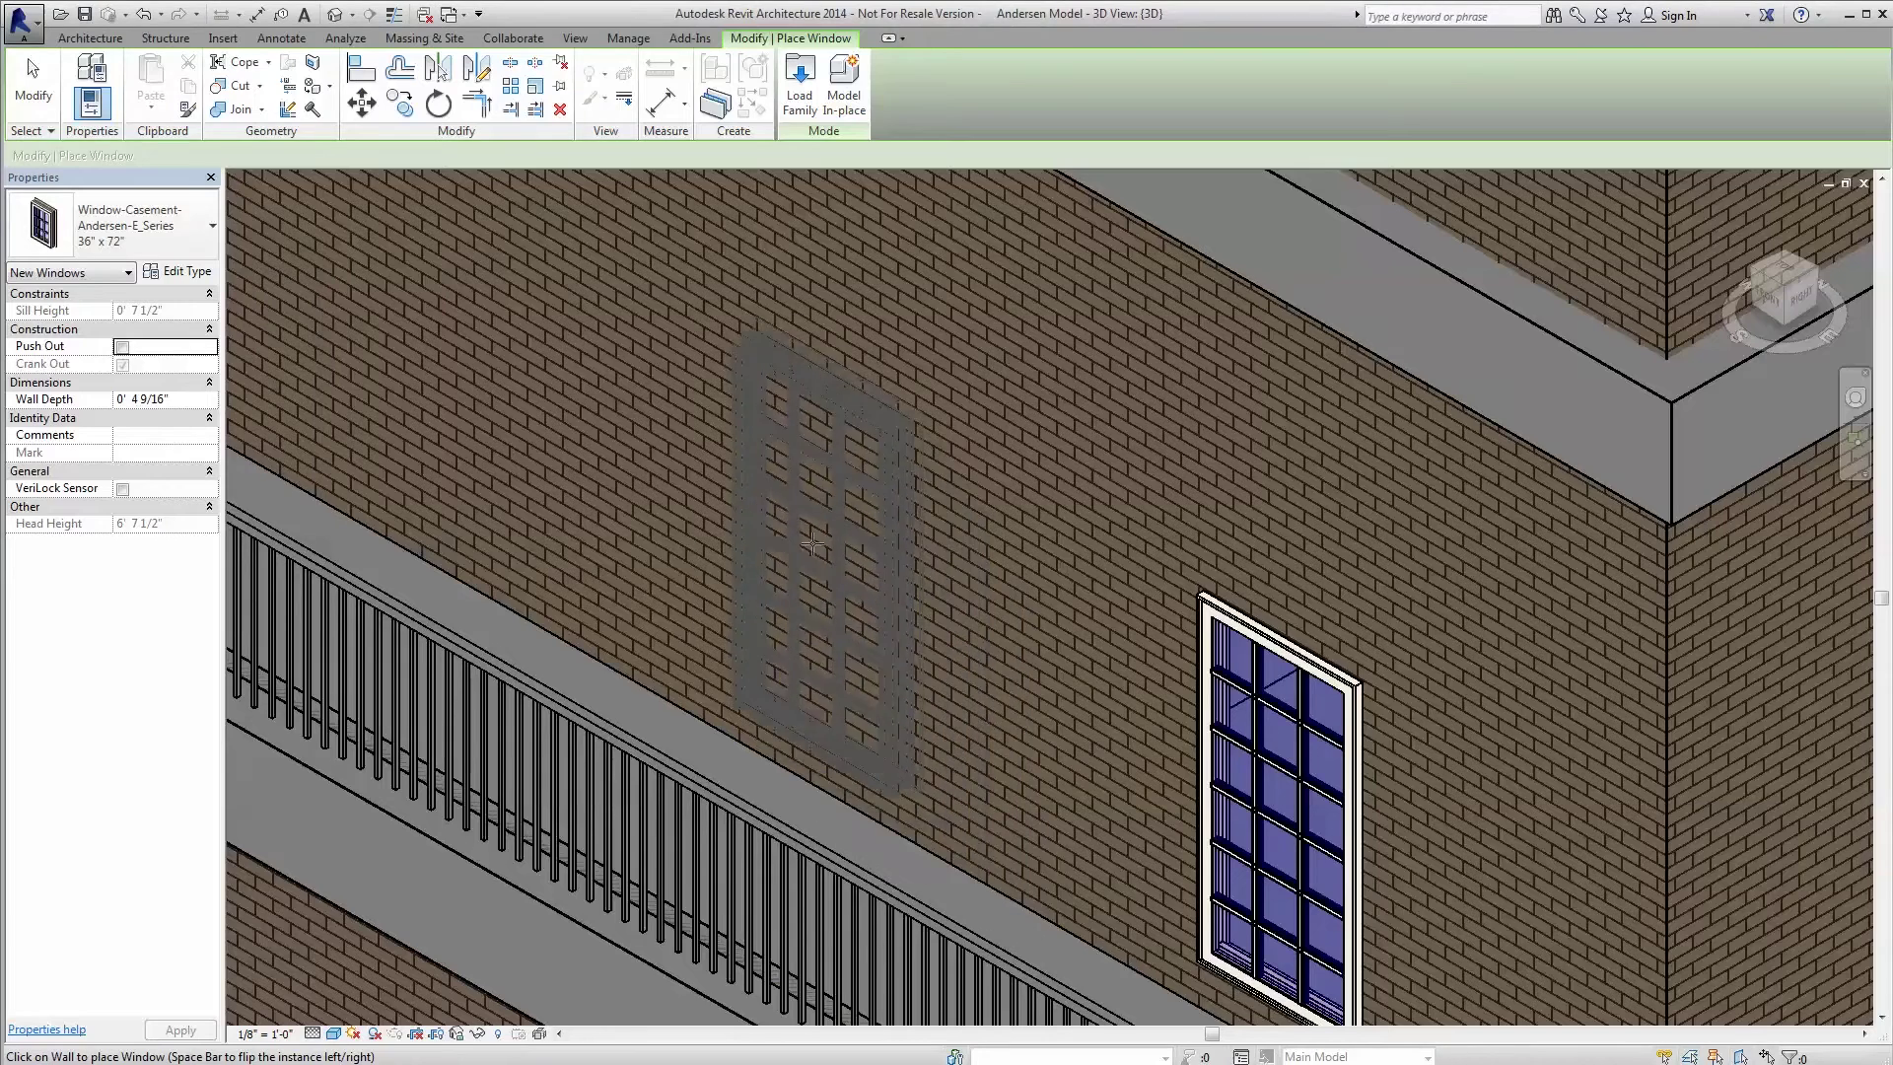
pyautogui.click(669, 450)
pyautogui.press('Escape')
pyautogui.press('Escape')
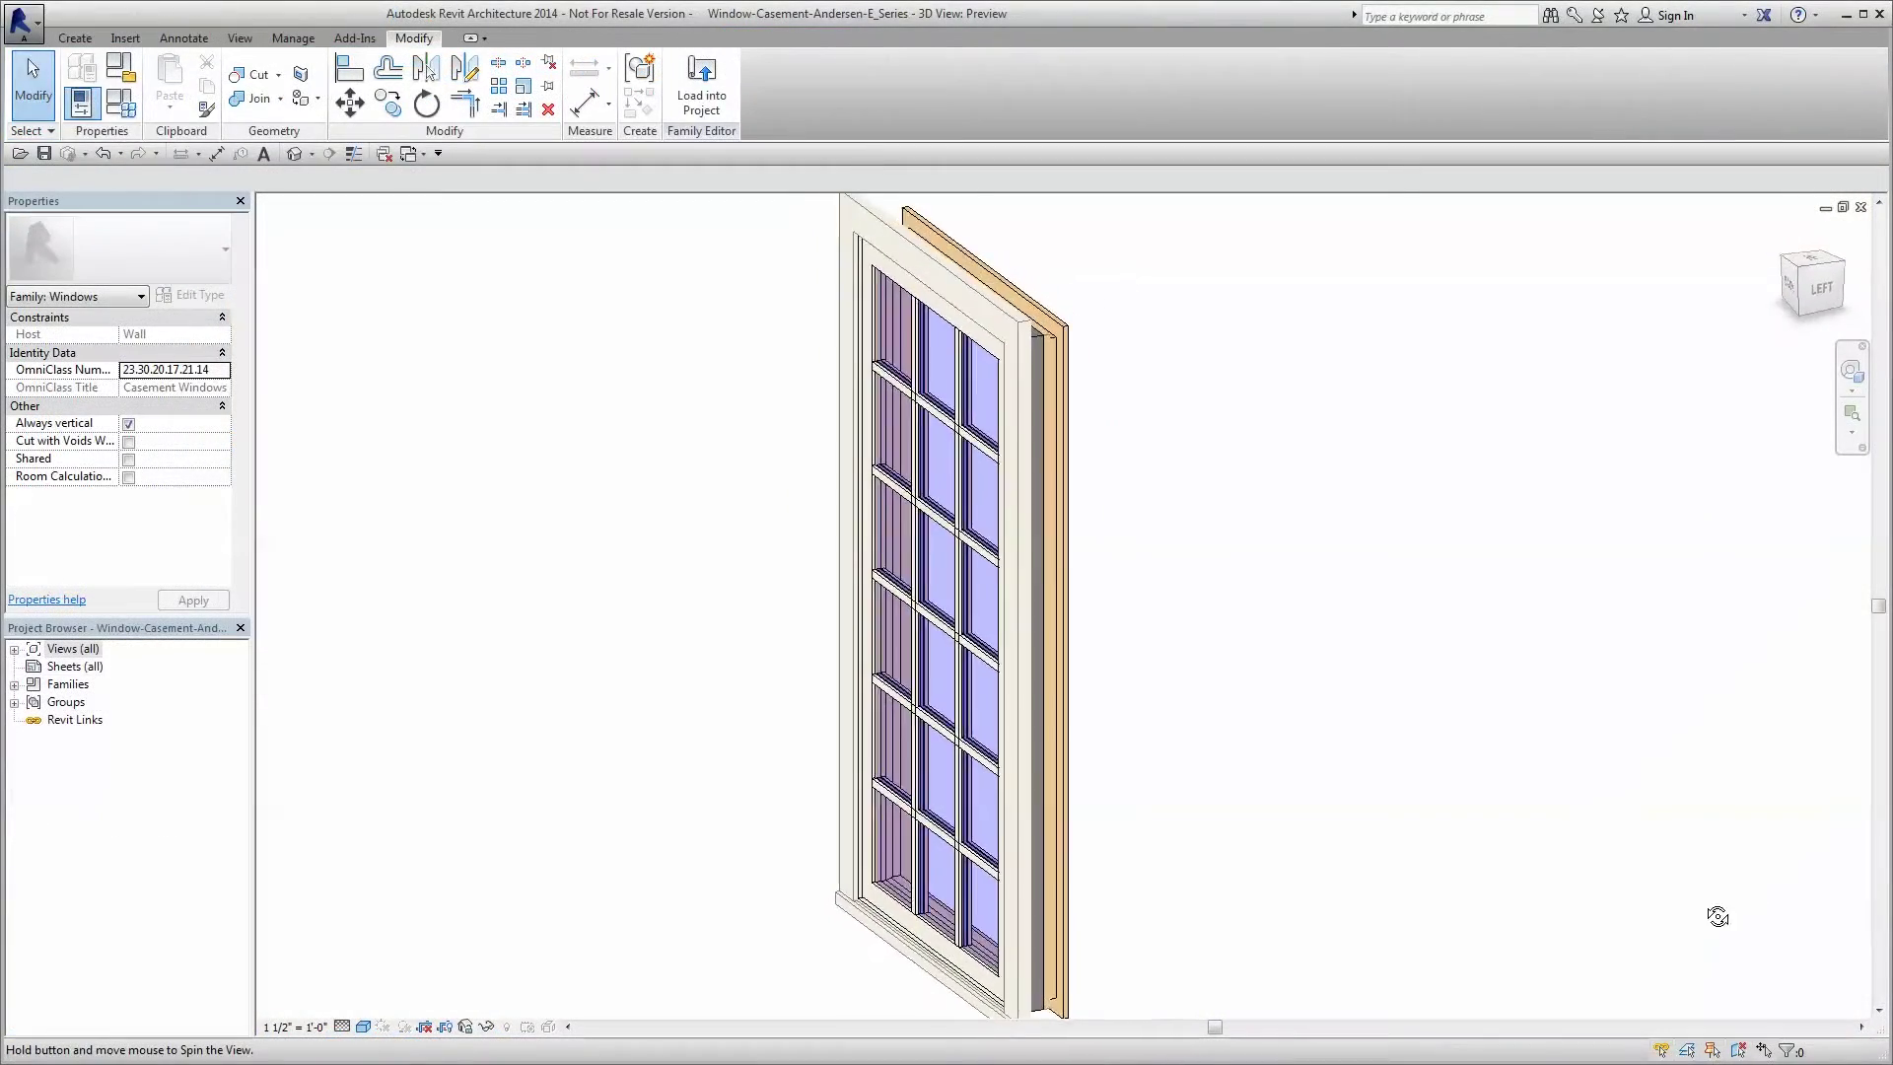
pyautogui.keyDown('shift'); pyautogui.moveTo(1717, 917); pyautogui.dragTo(1424, 920, button='middle'); pyautogui.keyUp('shift')
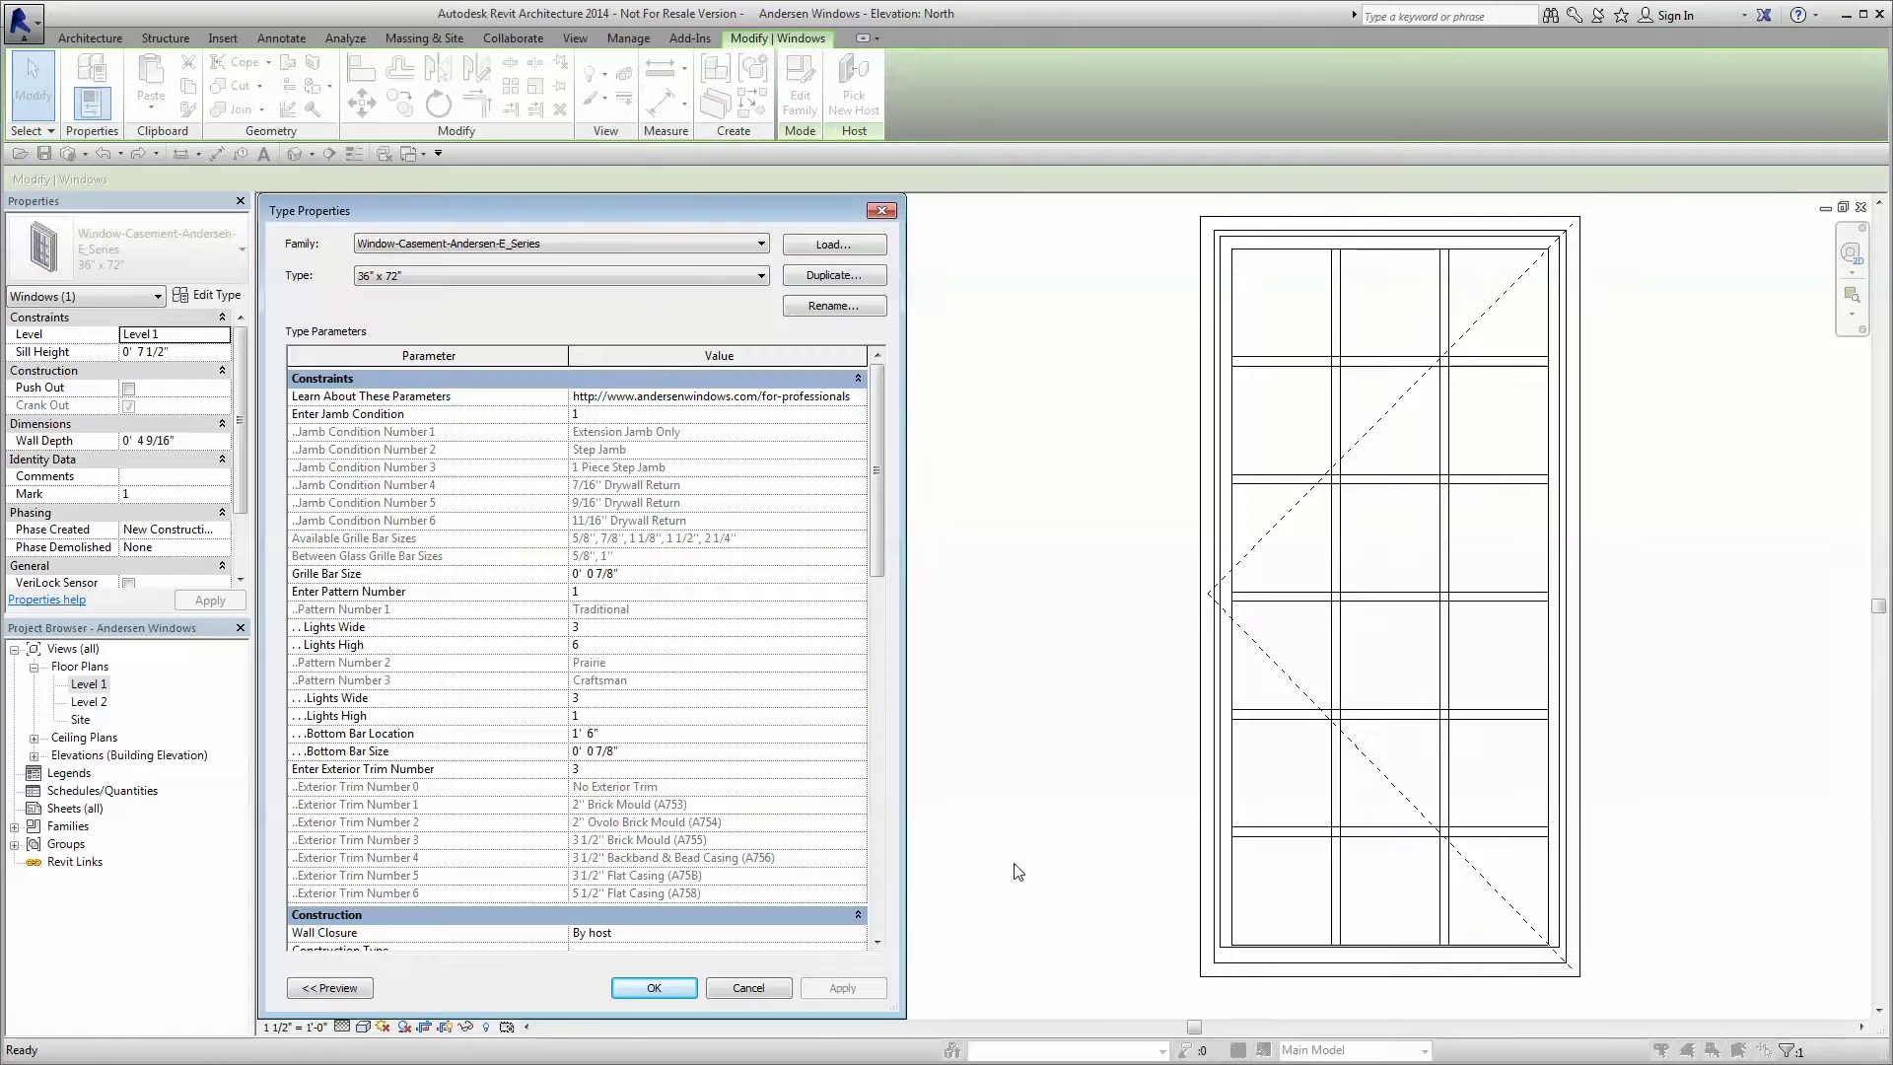
# Step: Shade the South elevation and turn off the window's Interior Casing, applying the change
pyautogui.click(651, 590)
pyautogui.click(645, 627)
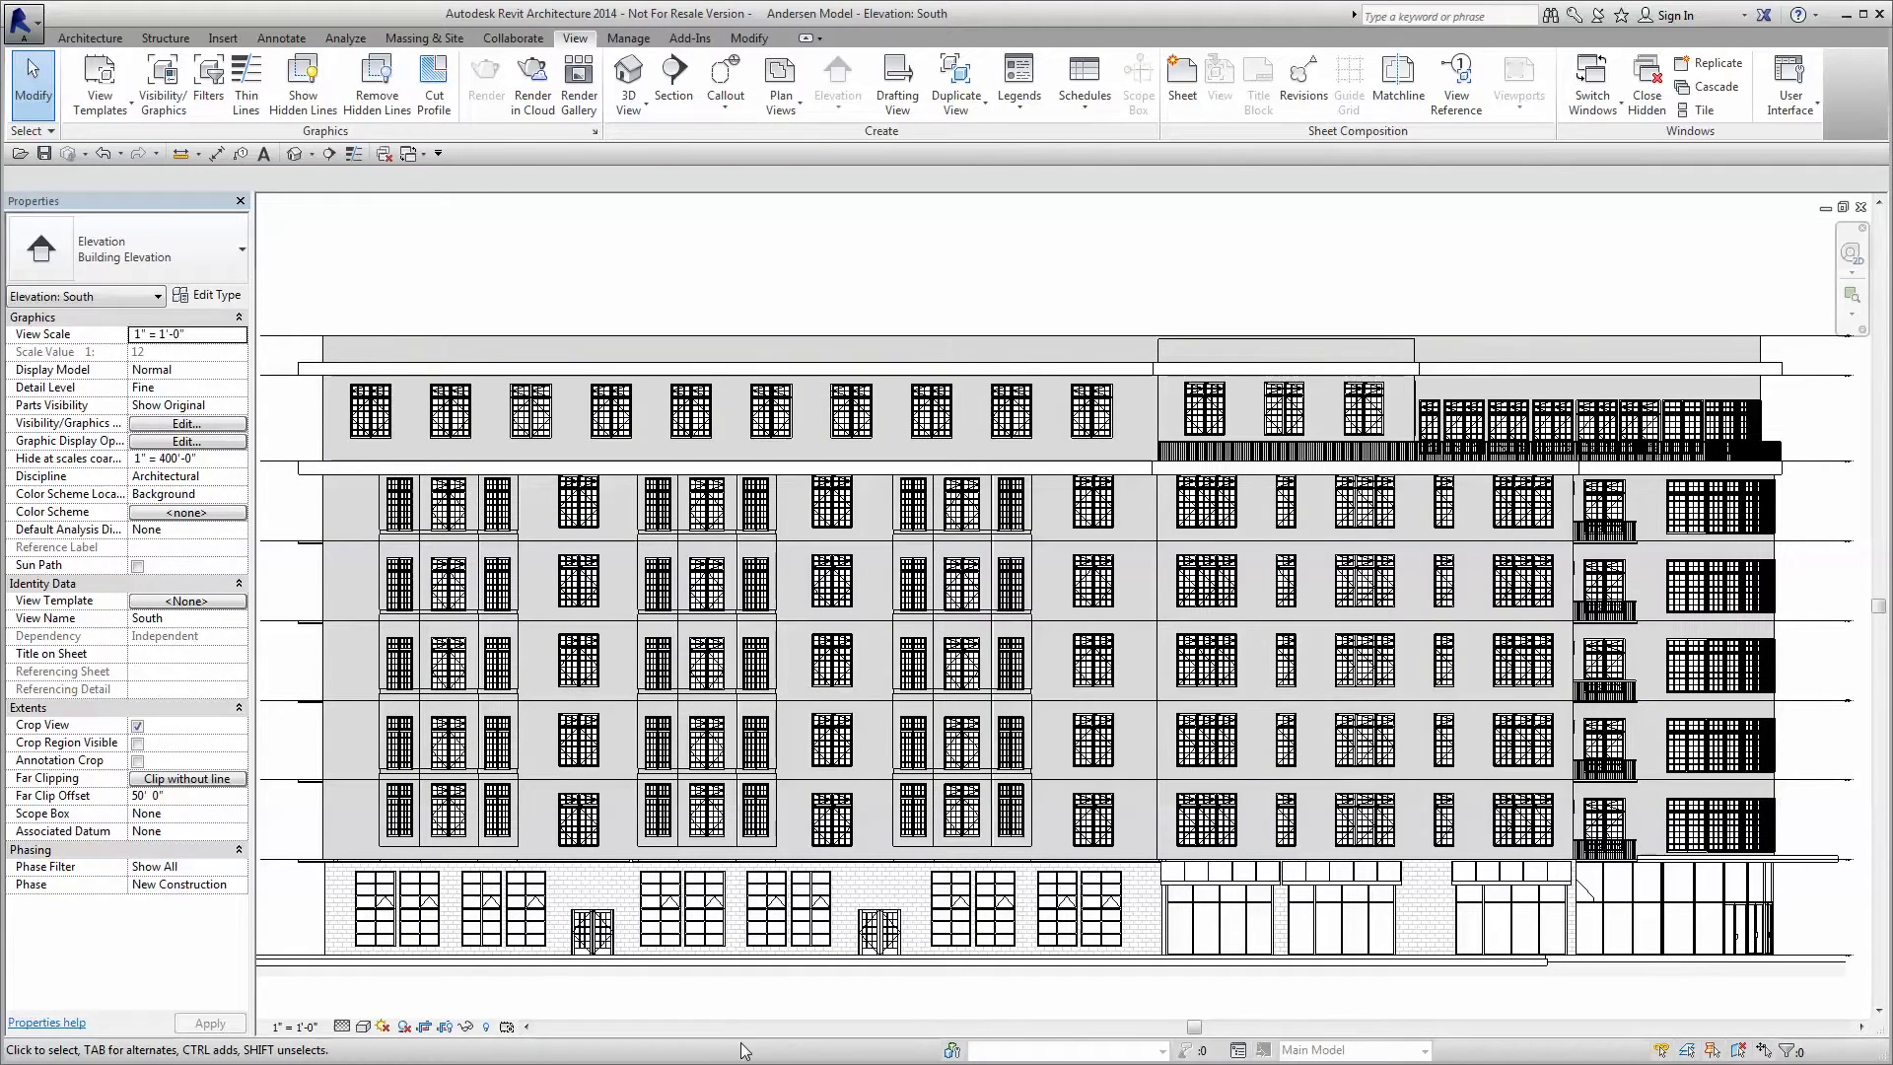
pyautogui.press('s')
pyautogui.press('d')
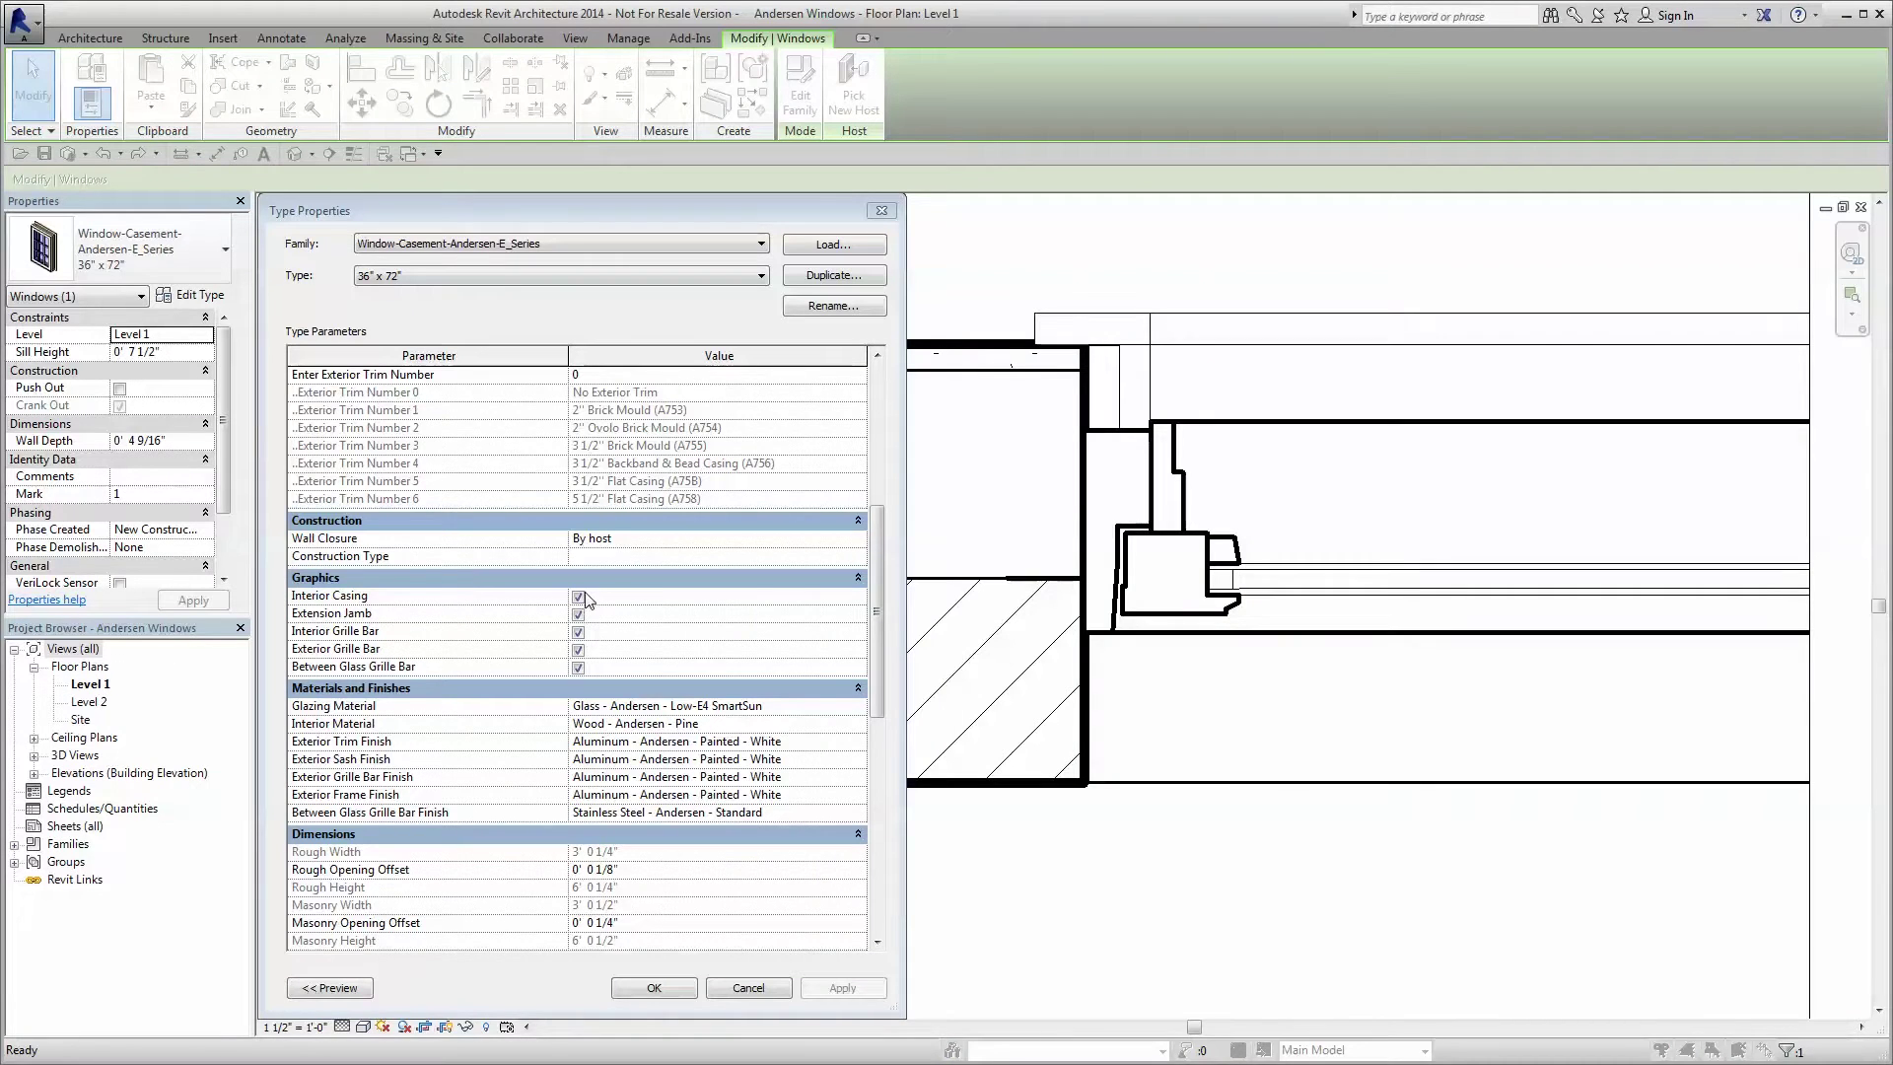
pyautogui.click(578, 596)
pyautogui.click(818, 990)
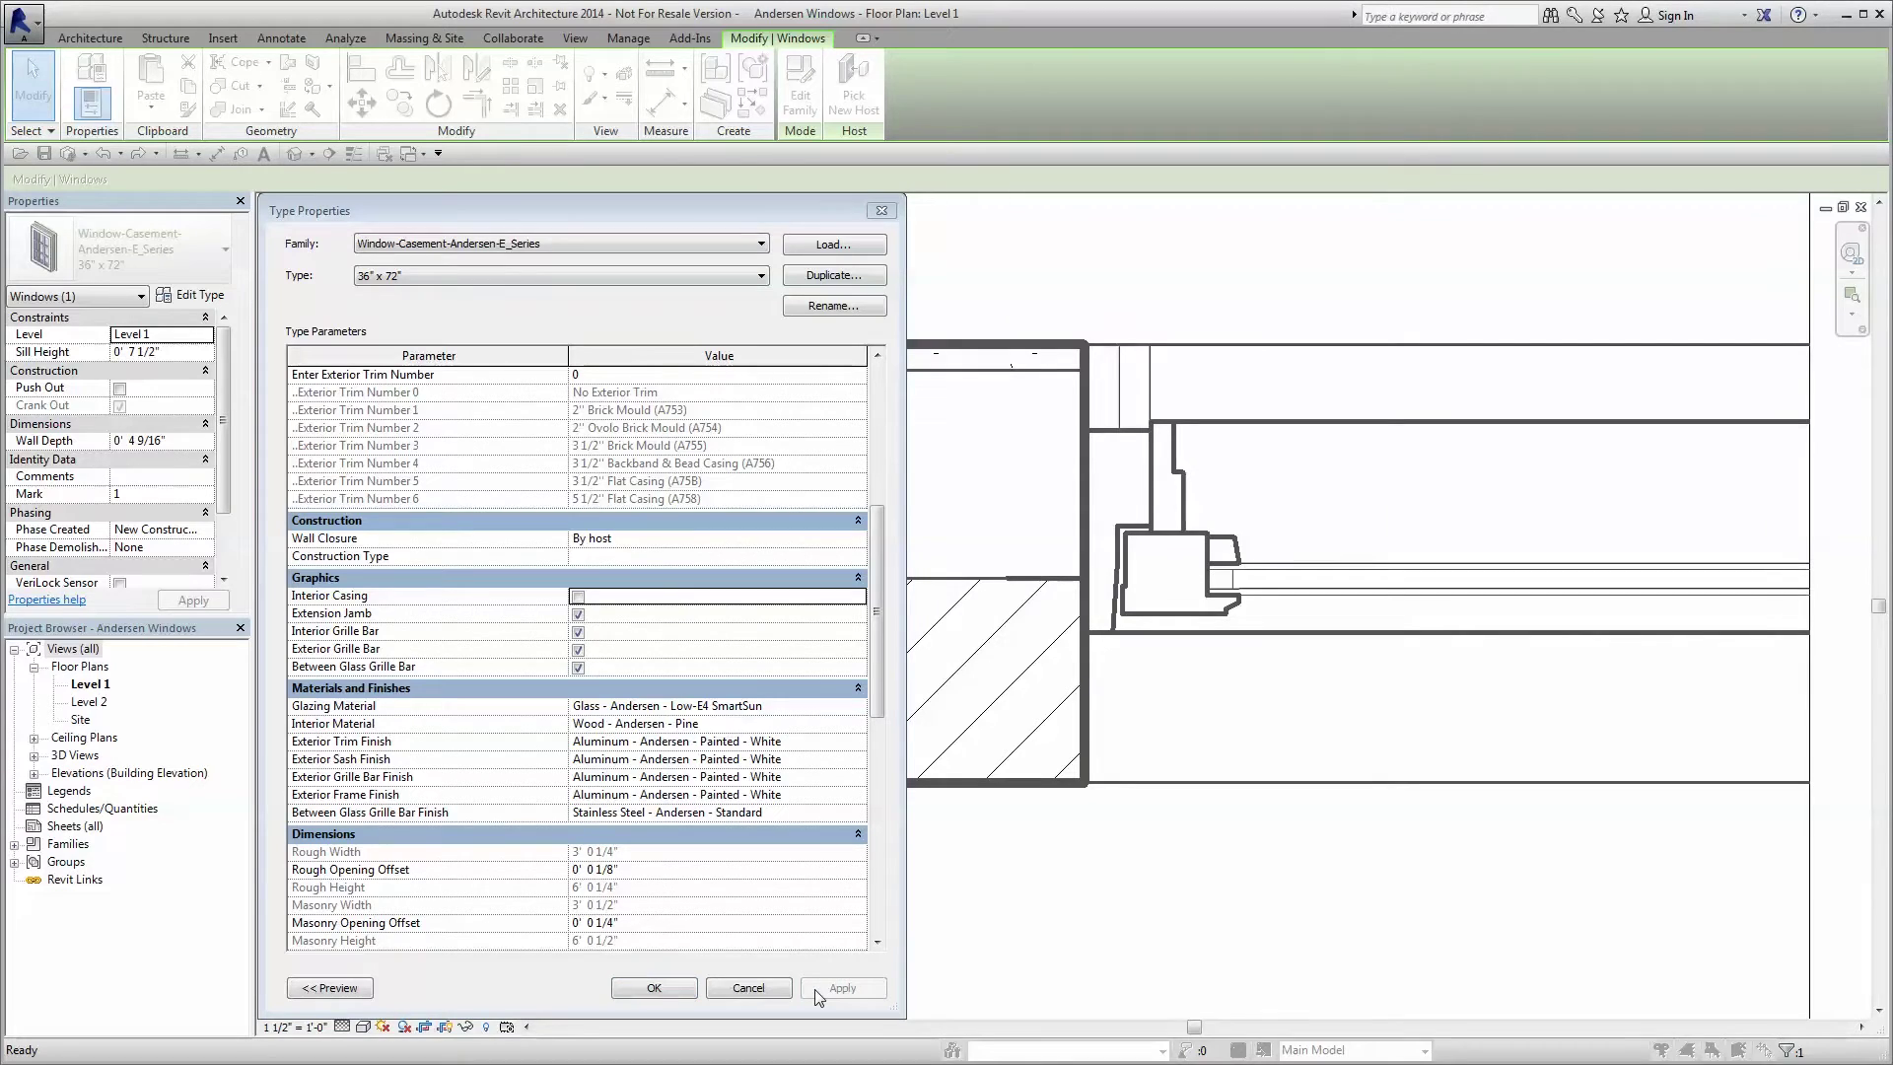
# Step: Apply exterior trim numbers 1, 2, then 3, and enter grille pattern number 2
pyautogui.click(607, 376)
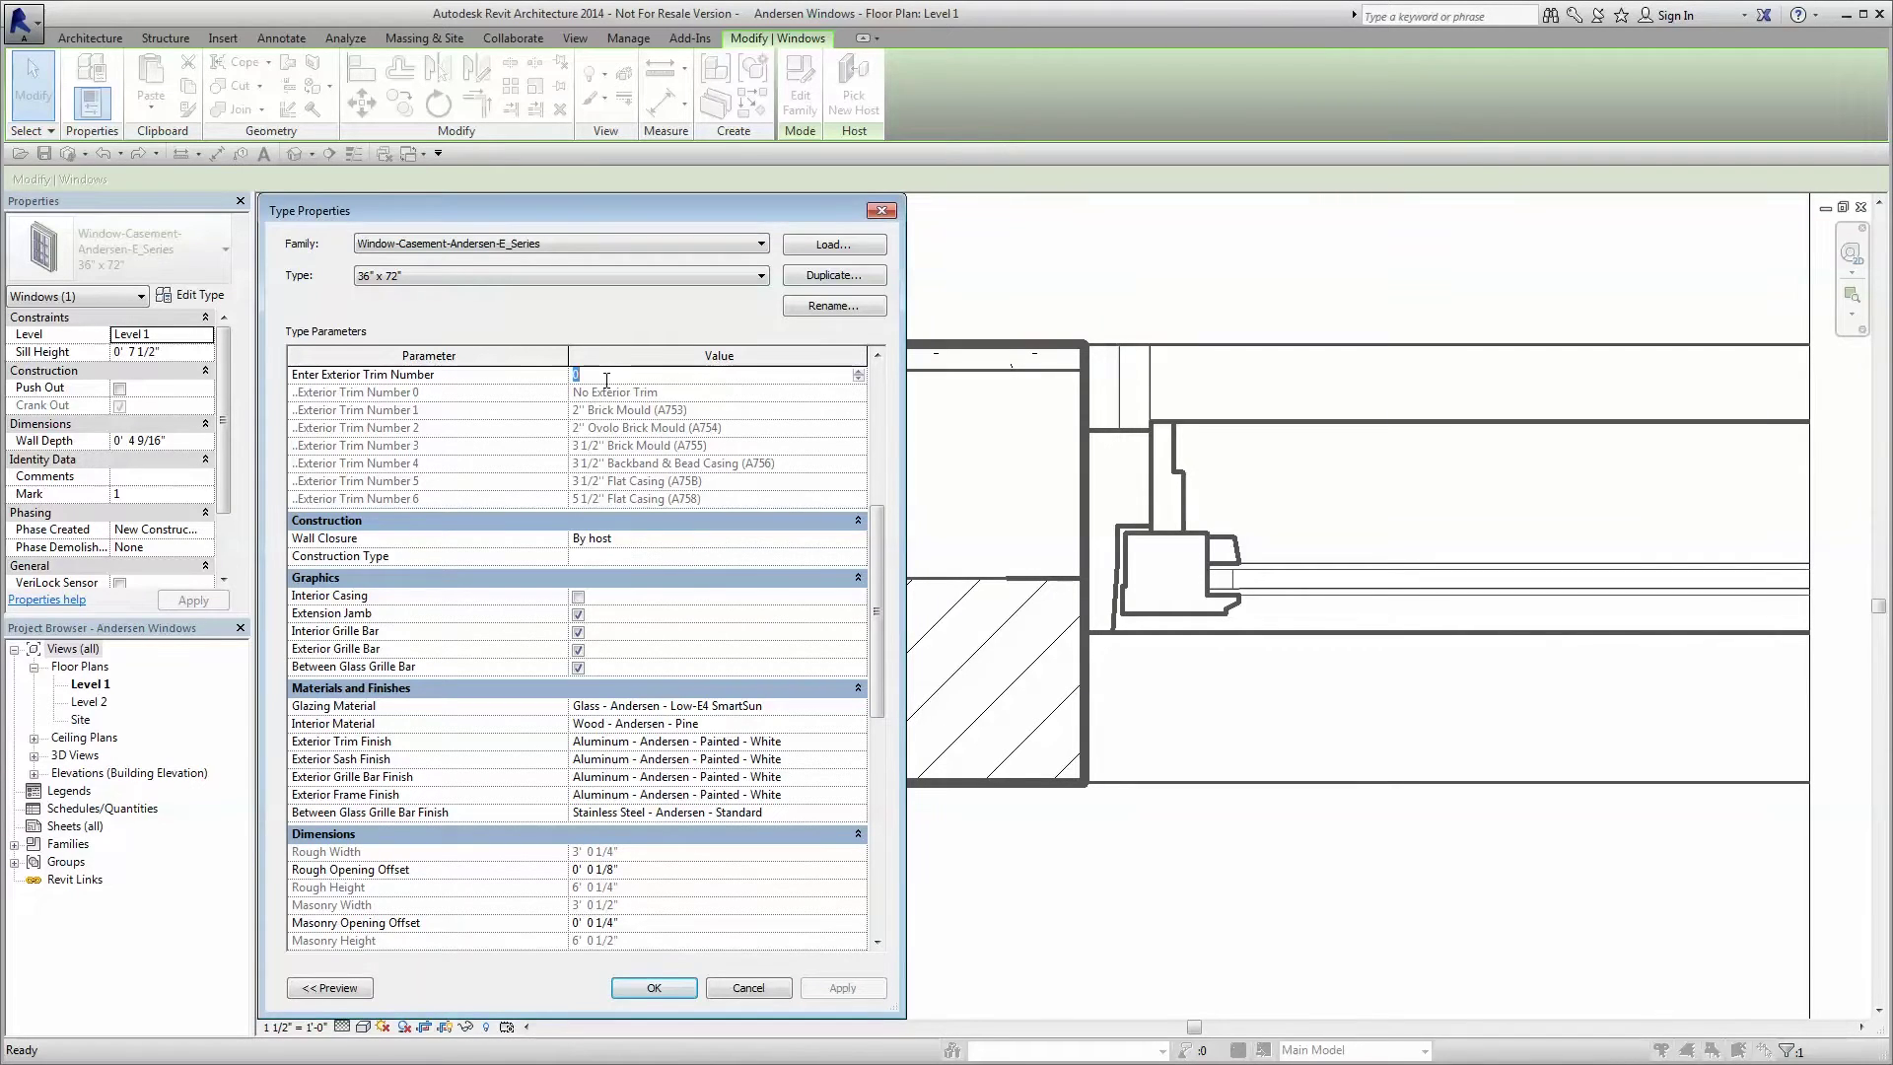
pyautogui.write('1')
pyautogui.click(816, 990)
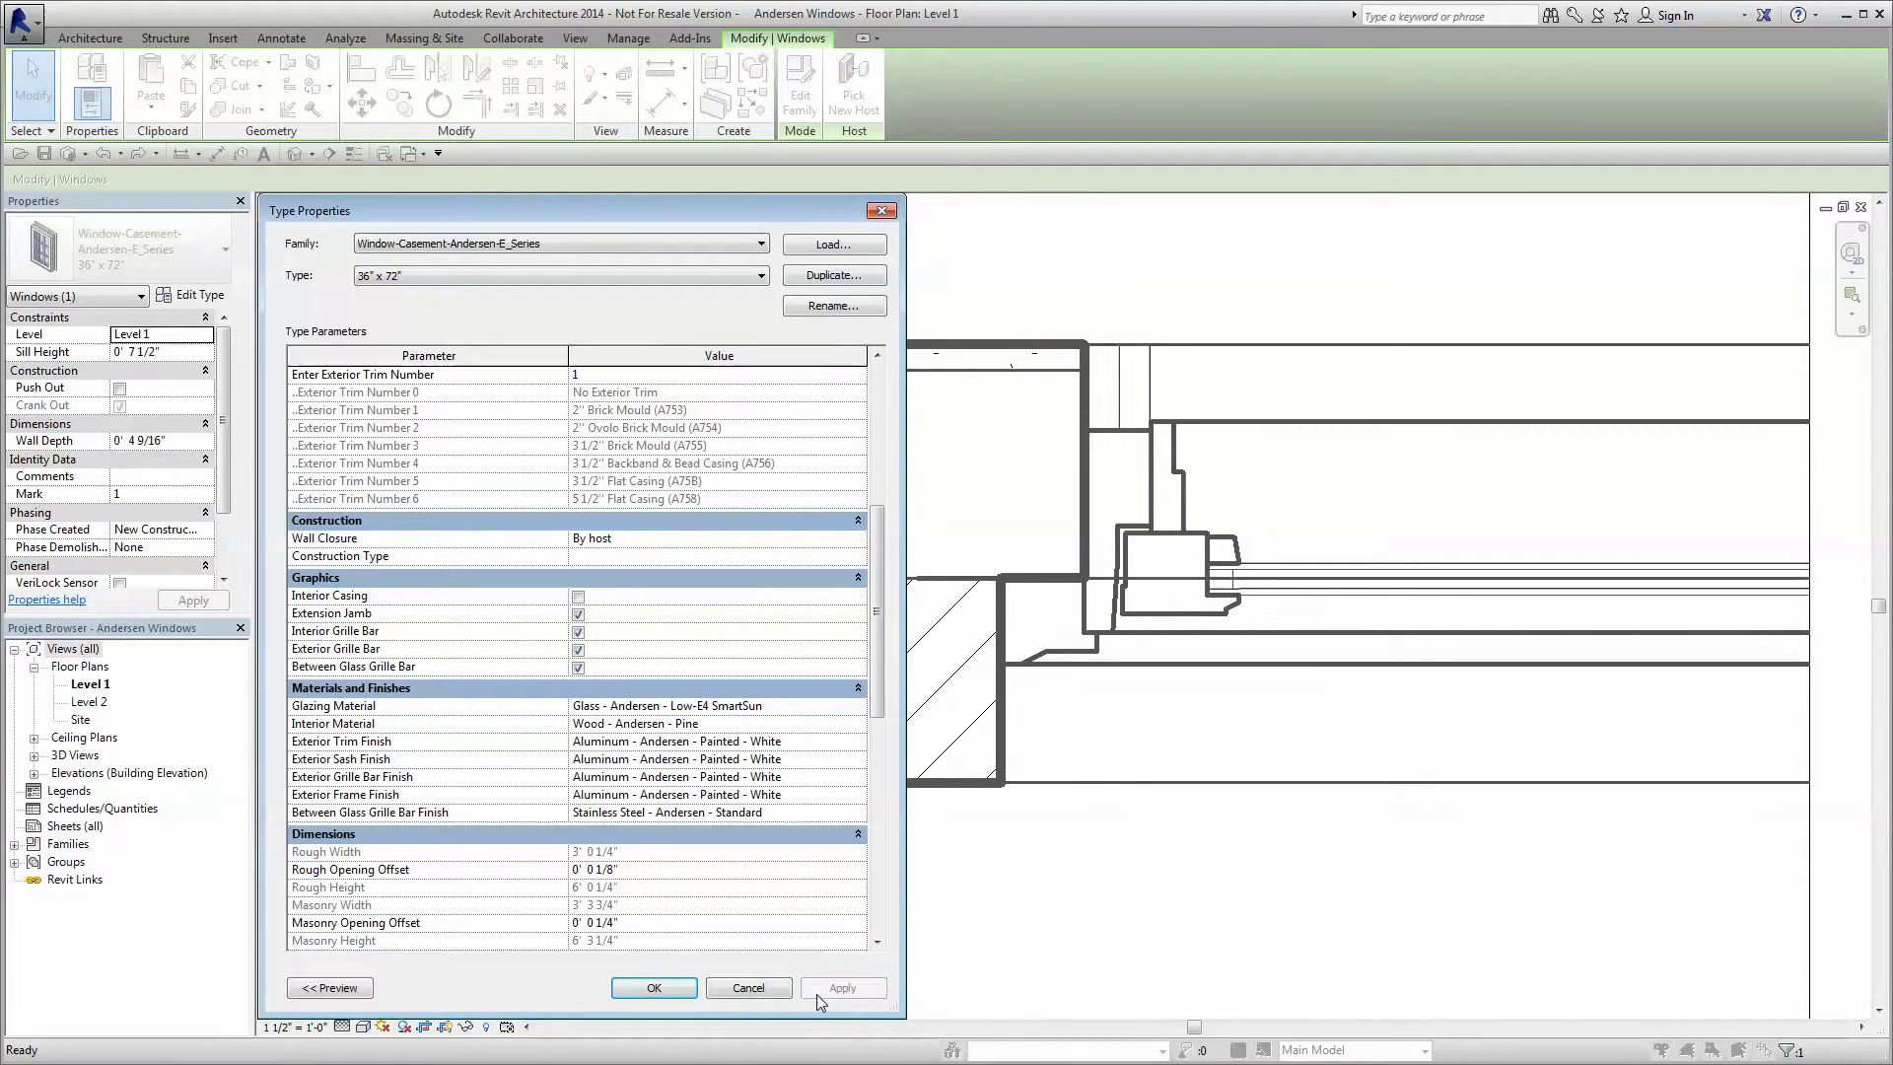
pyautogui.click(606, 374)
pyautogui.write('2')
pyautogui.click(846, 987)
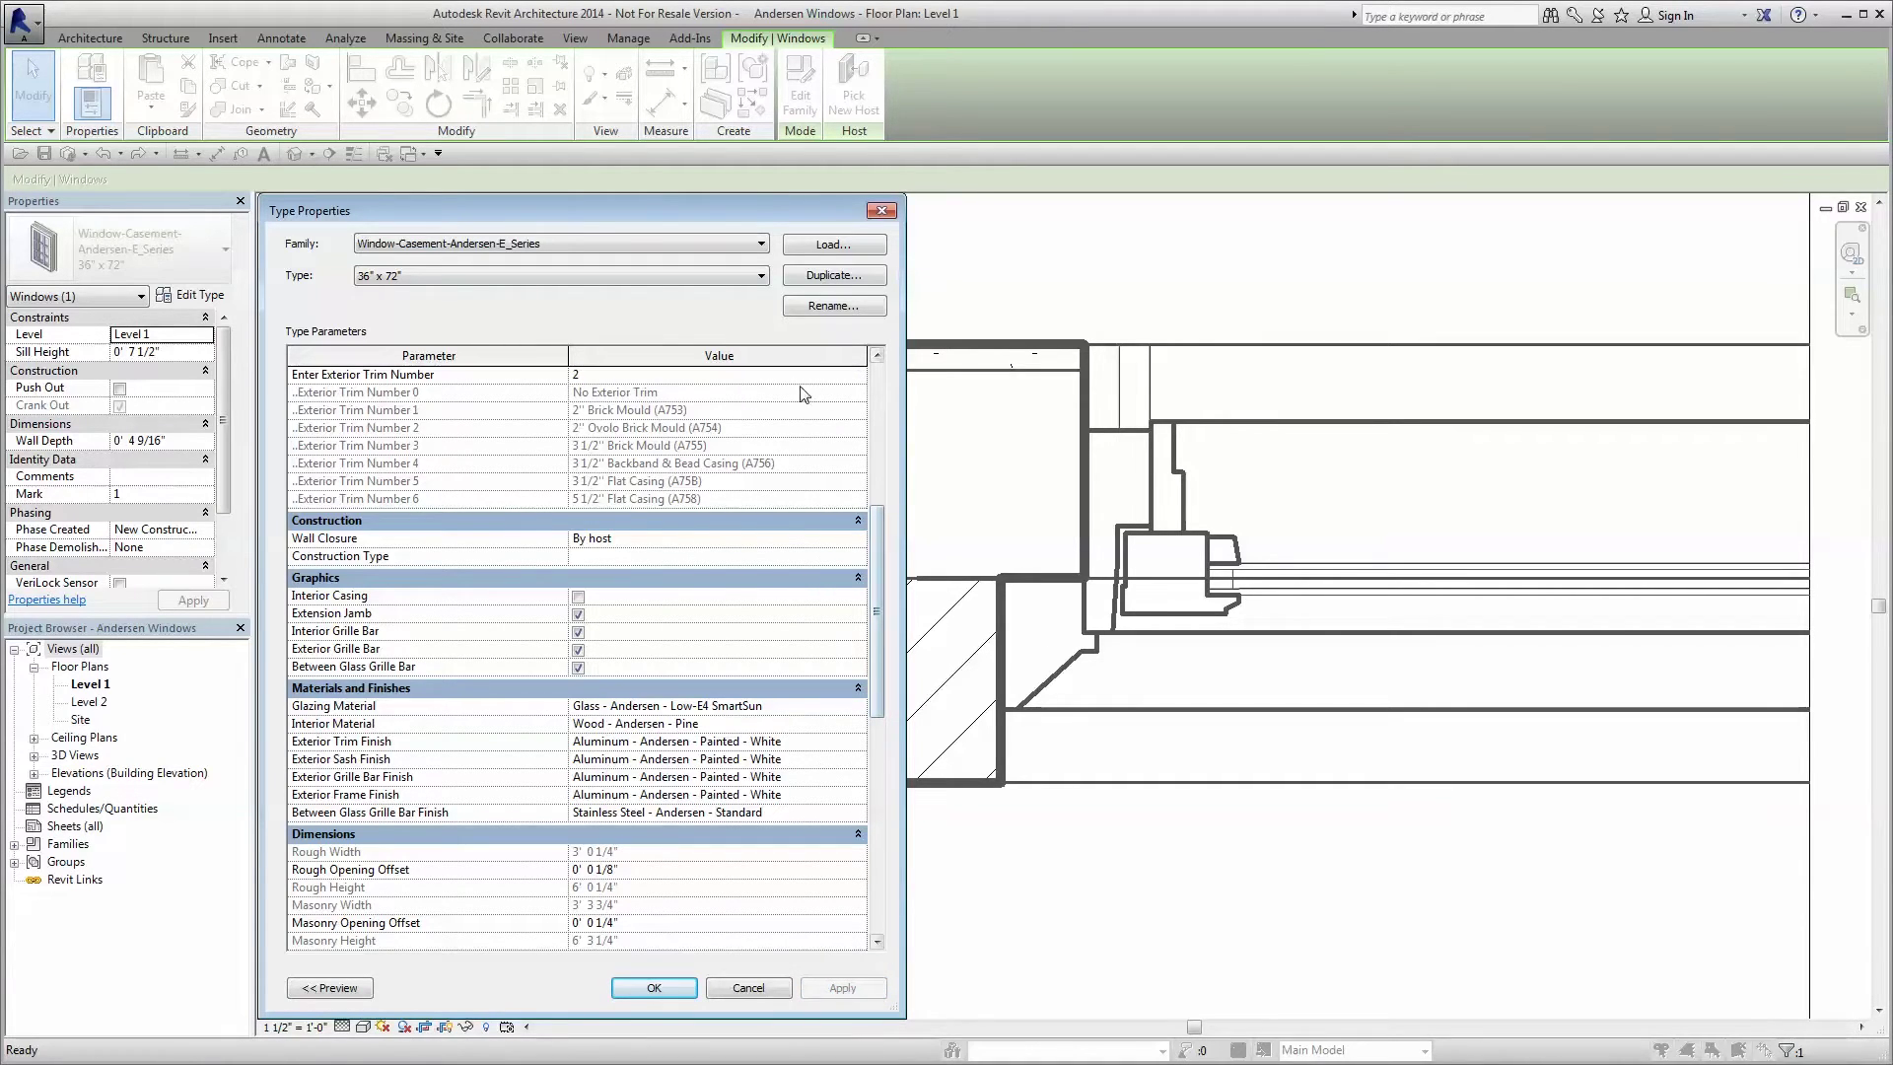
pyautogui.click(803, 374)
pyautogui.write('3')
pyautogui.click(822, 990)
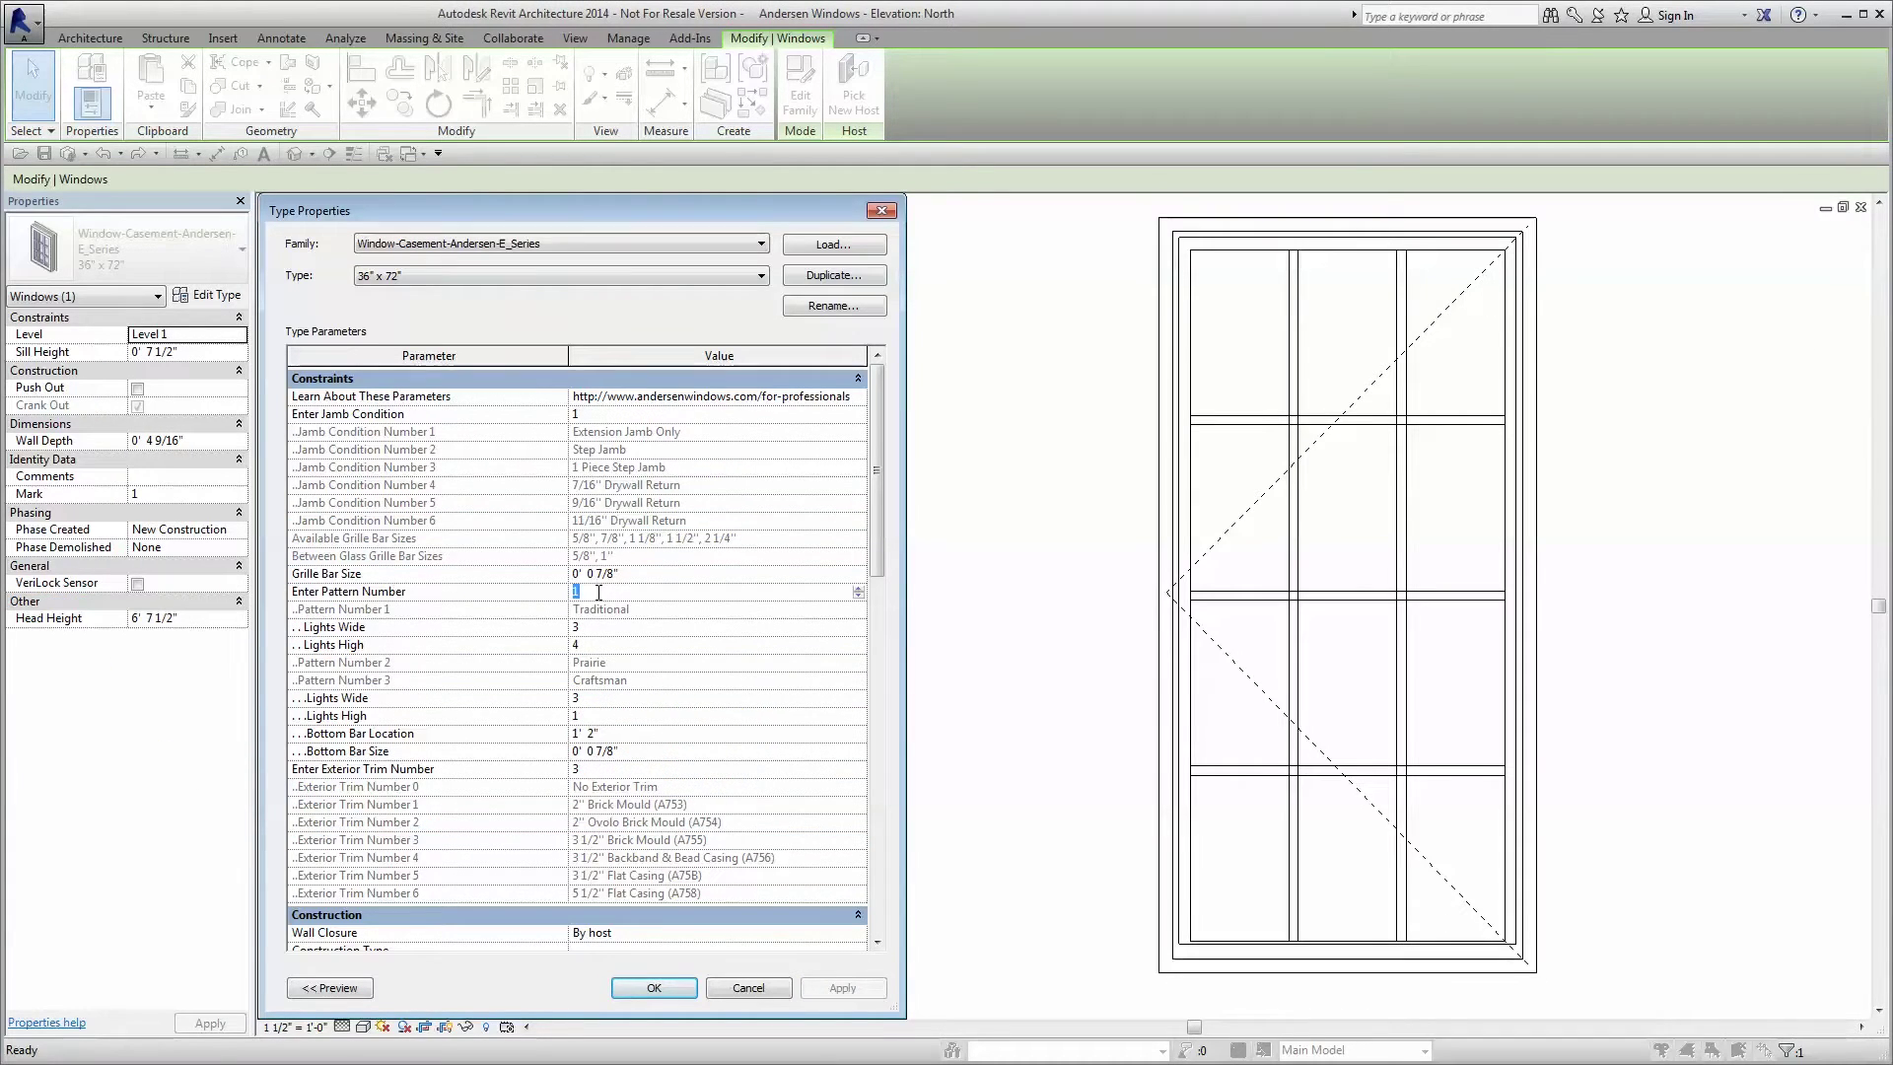
pyautogui.write('2')
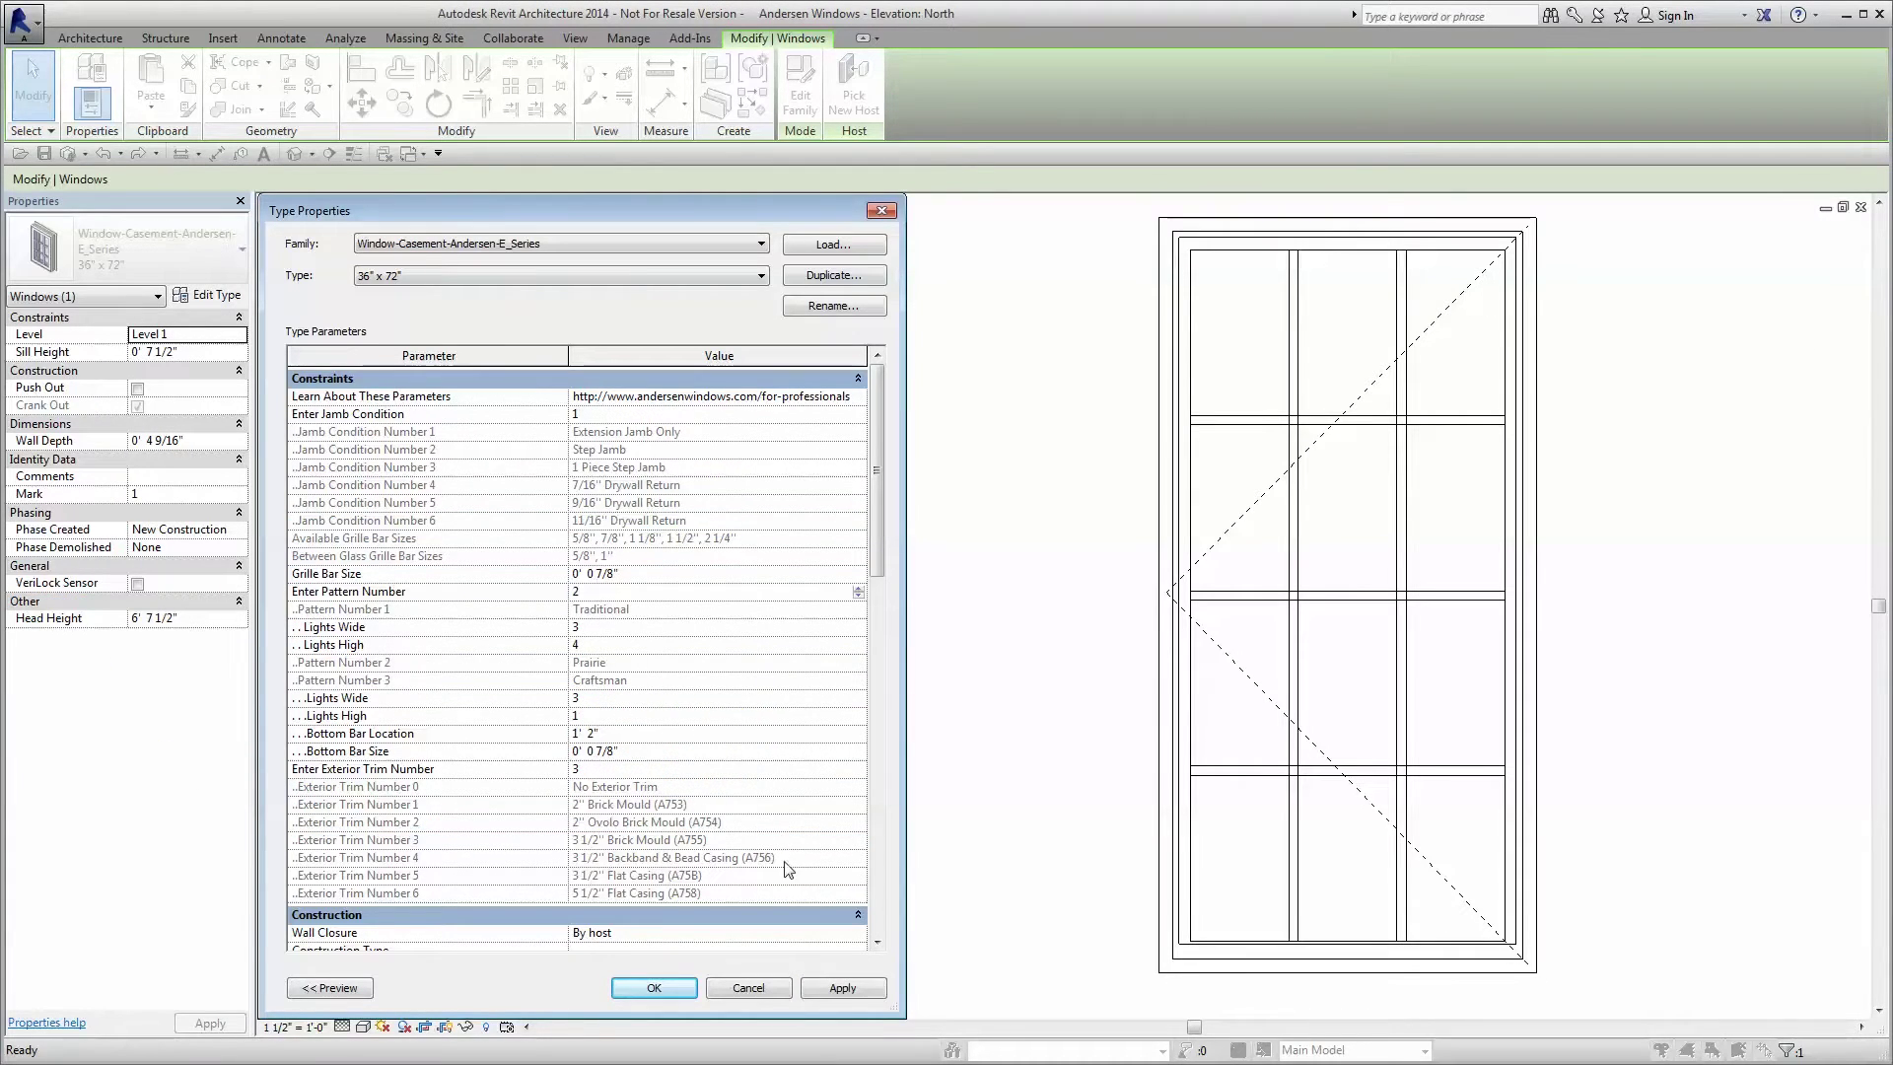
# Step: Apply grille pattern 2, then Craftsman pattern 3 with 4 lights wide across the top
pyautogui.click(813, 984)
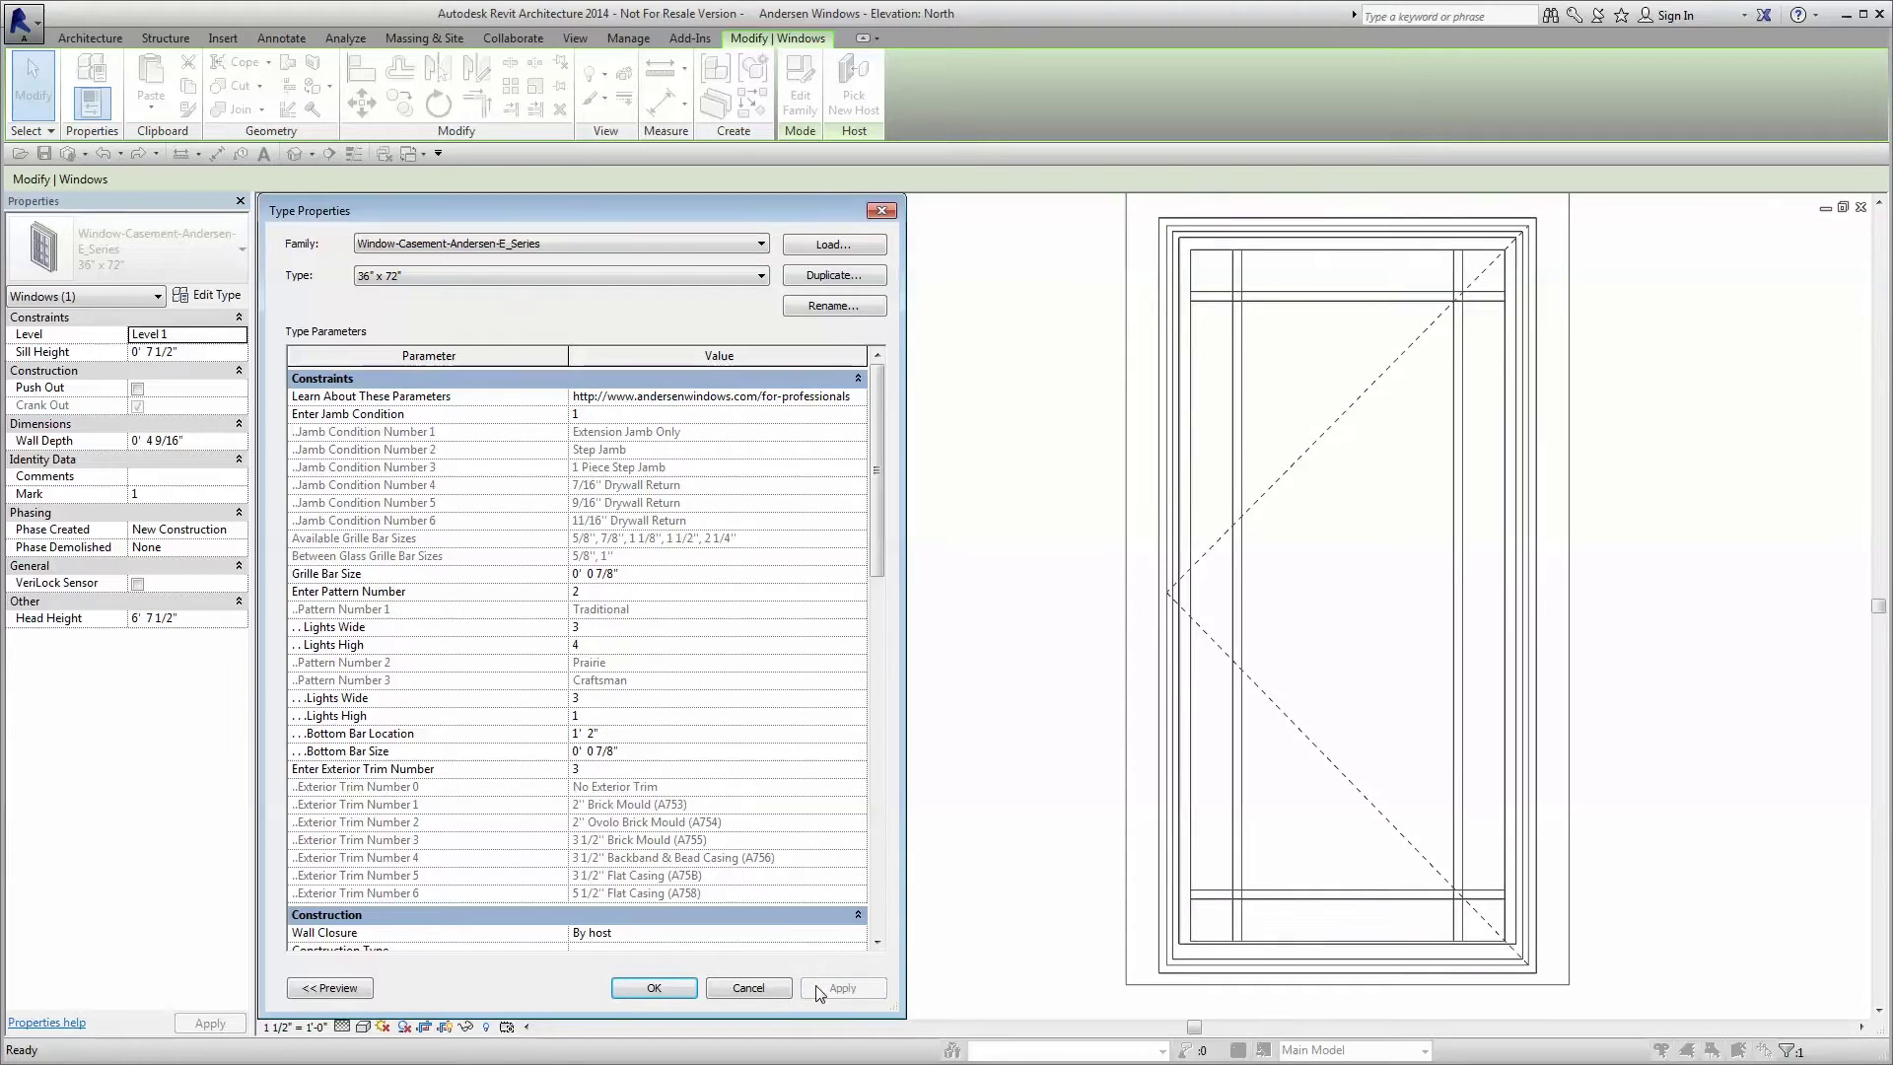
pyautogui.click(634, 593)
pyautogui.write('3')
pyautogui.click(813, 987)
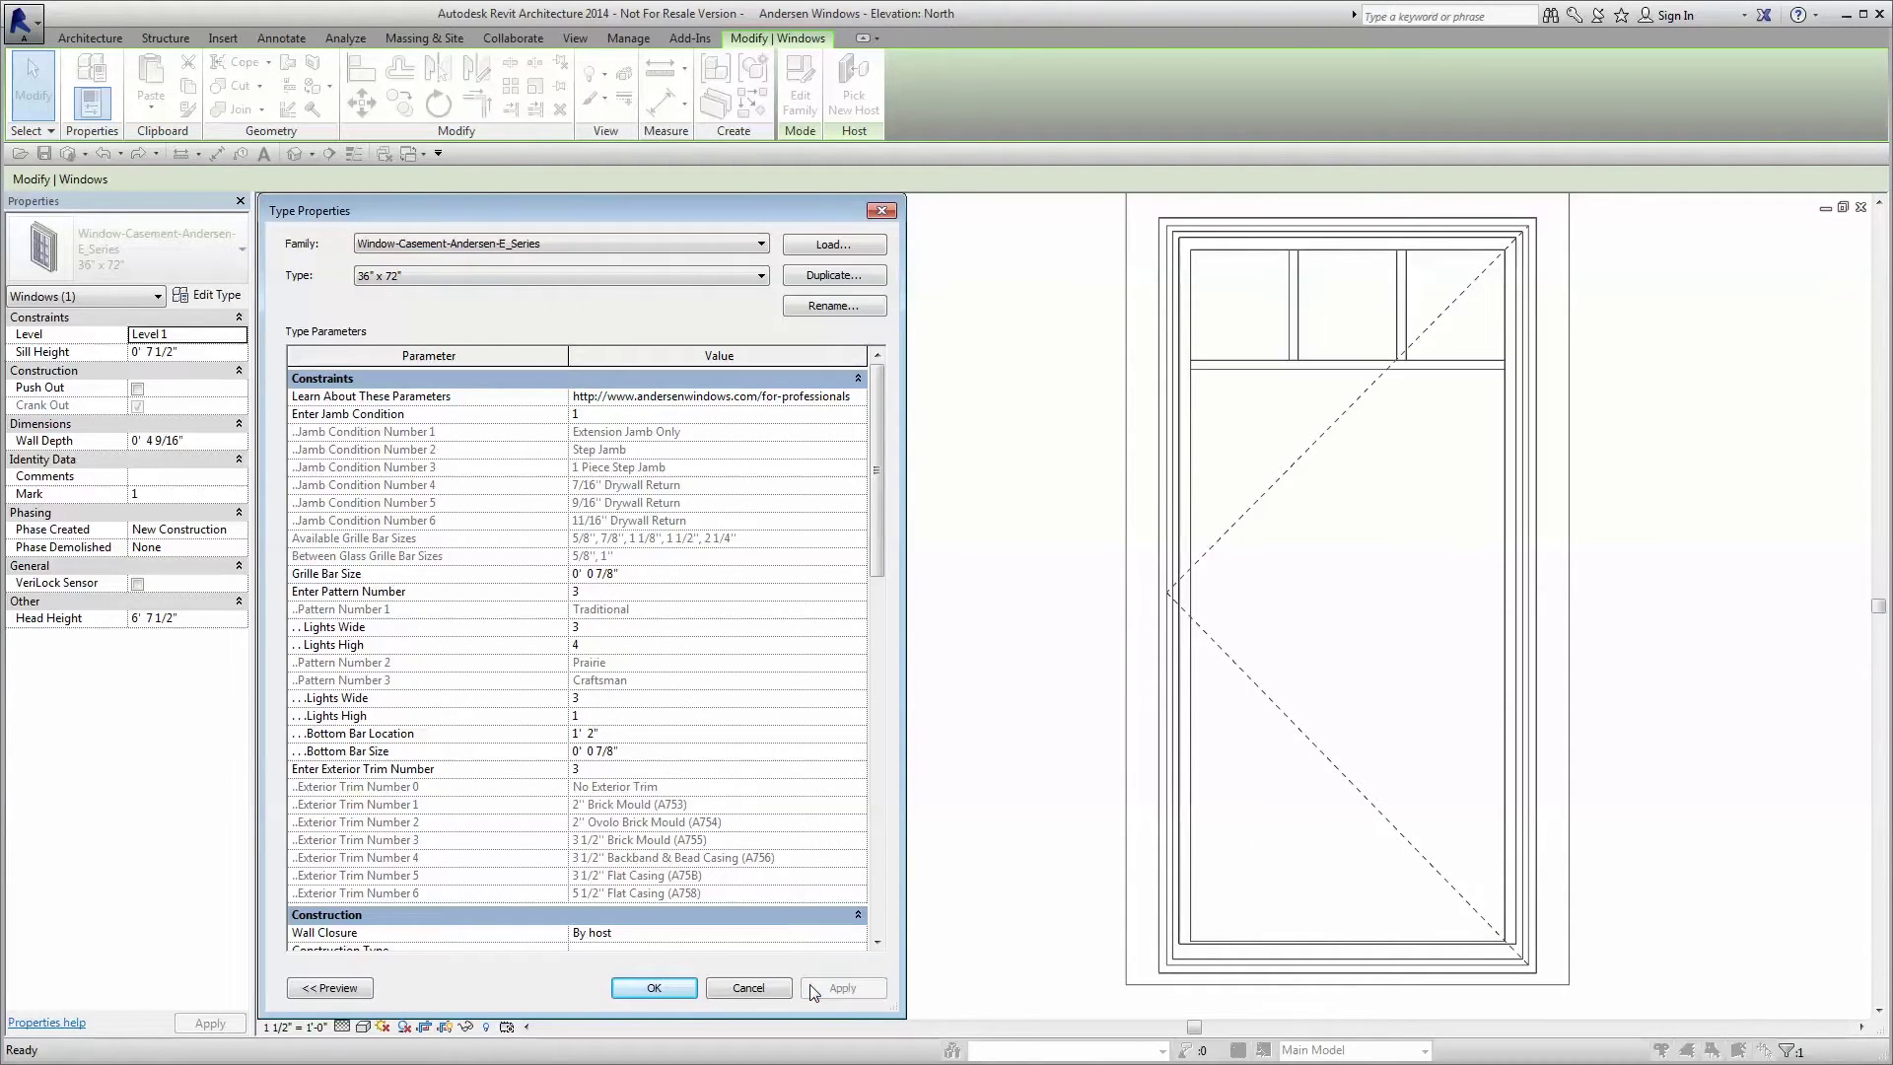
pyautogui.click(686, 697)
pyautogui.write('4')
pyautogui.click(810, 990)
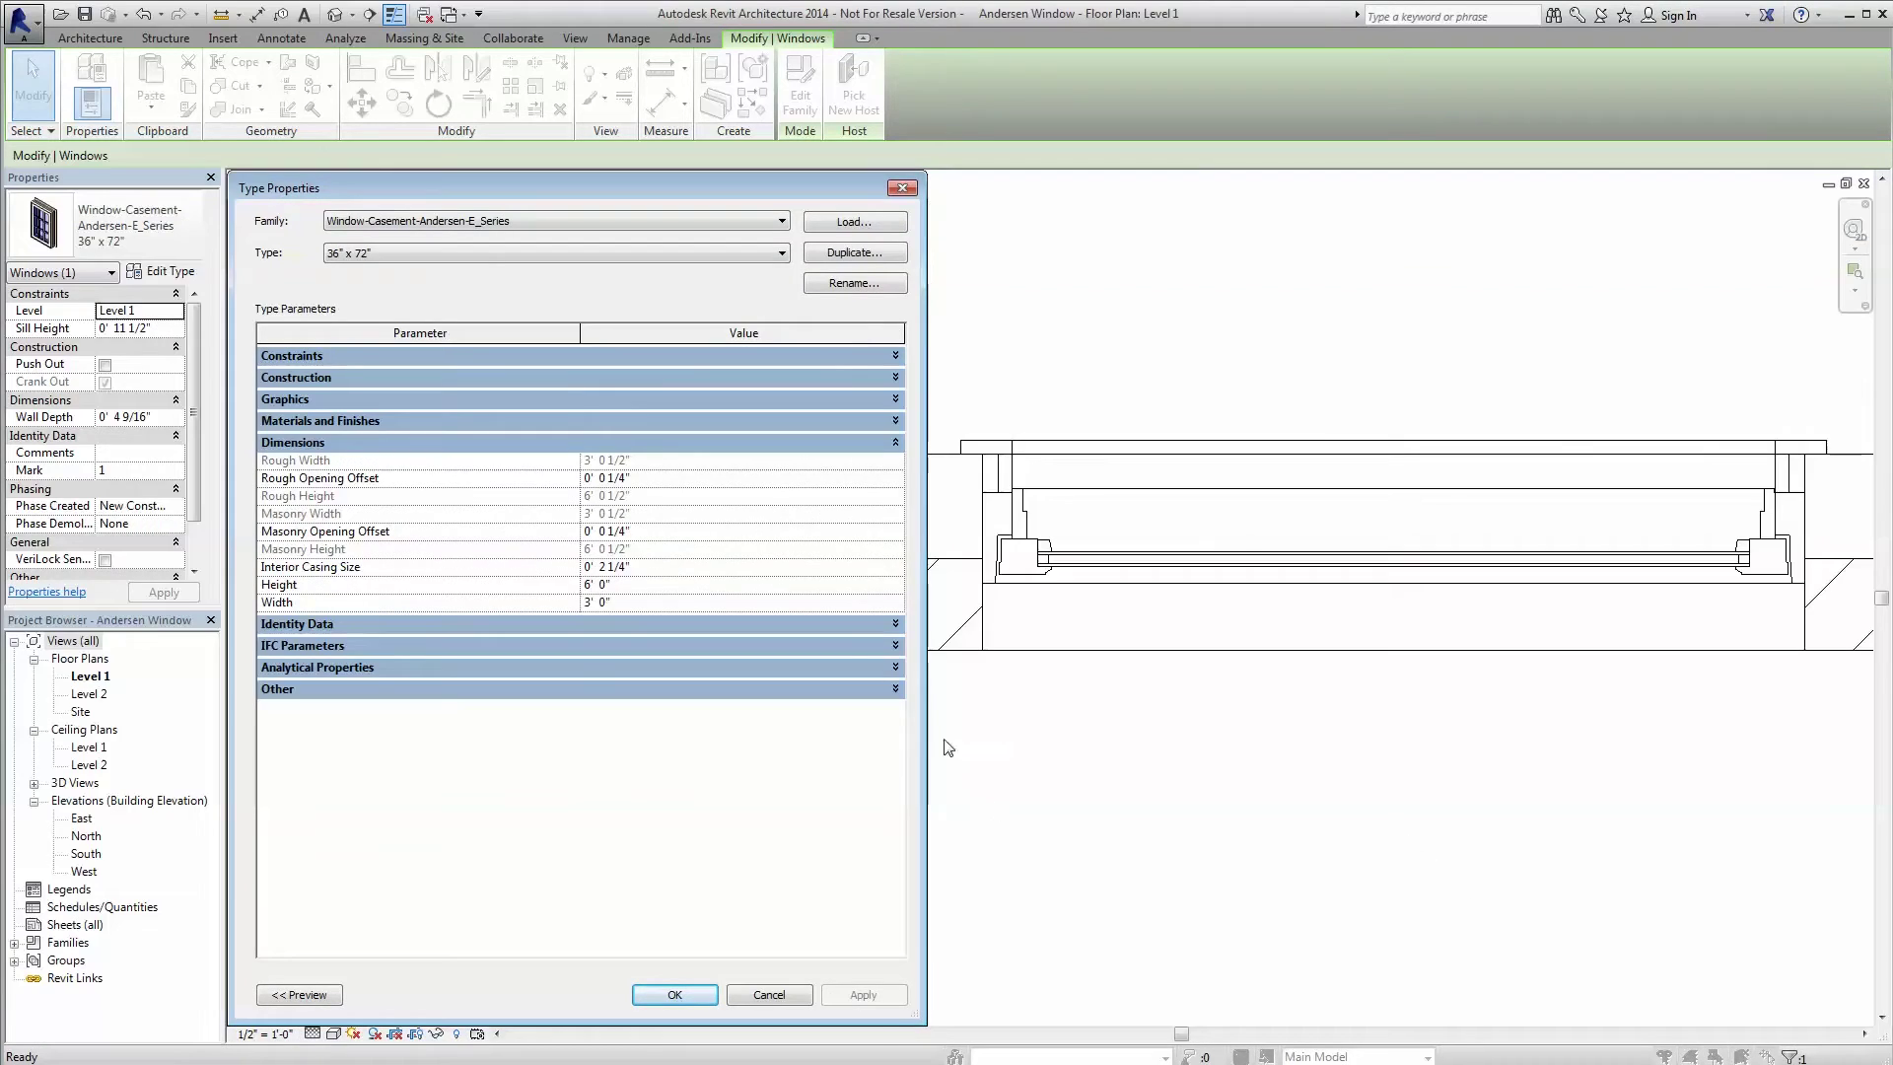
# Step: Change the Rough Opening Offset to 0' 0 1/2" and apply it
pyautogui.click(628, 481)
pyautogui.press('BackSpace')
pyautogui.press('BackSpace')
pyautogui.press('BackSpace')
pyautogui.press('BackSpace')
pyautogui.write('1/2')
pyautogui.click(841, 994)
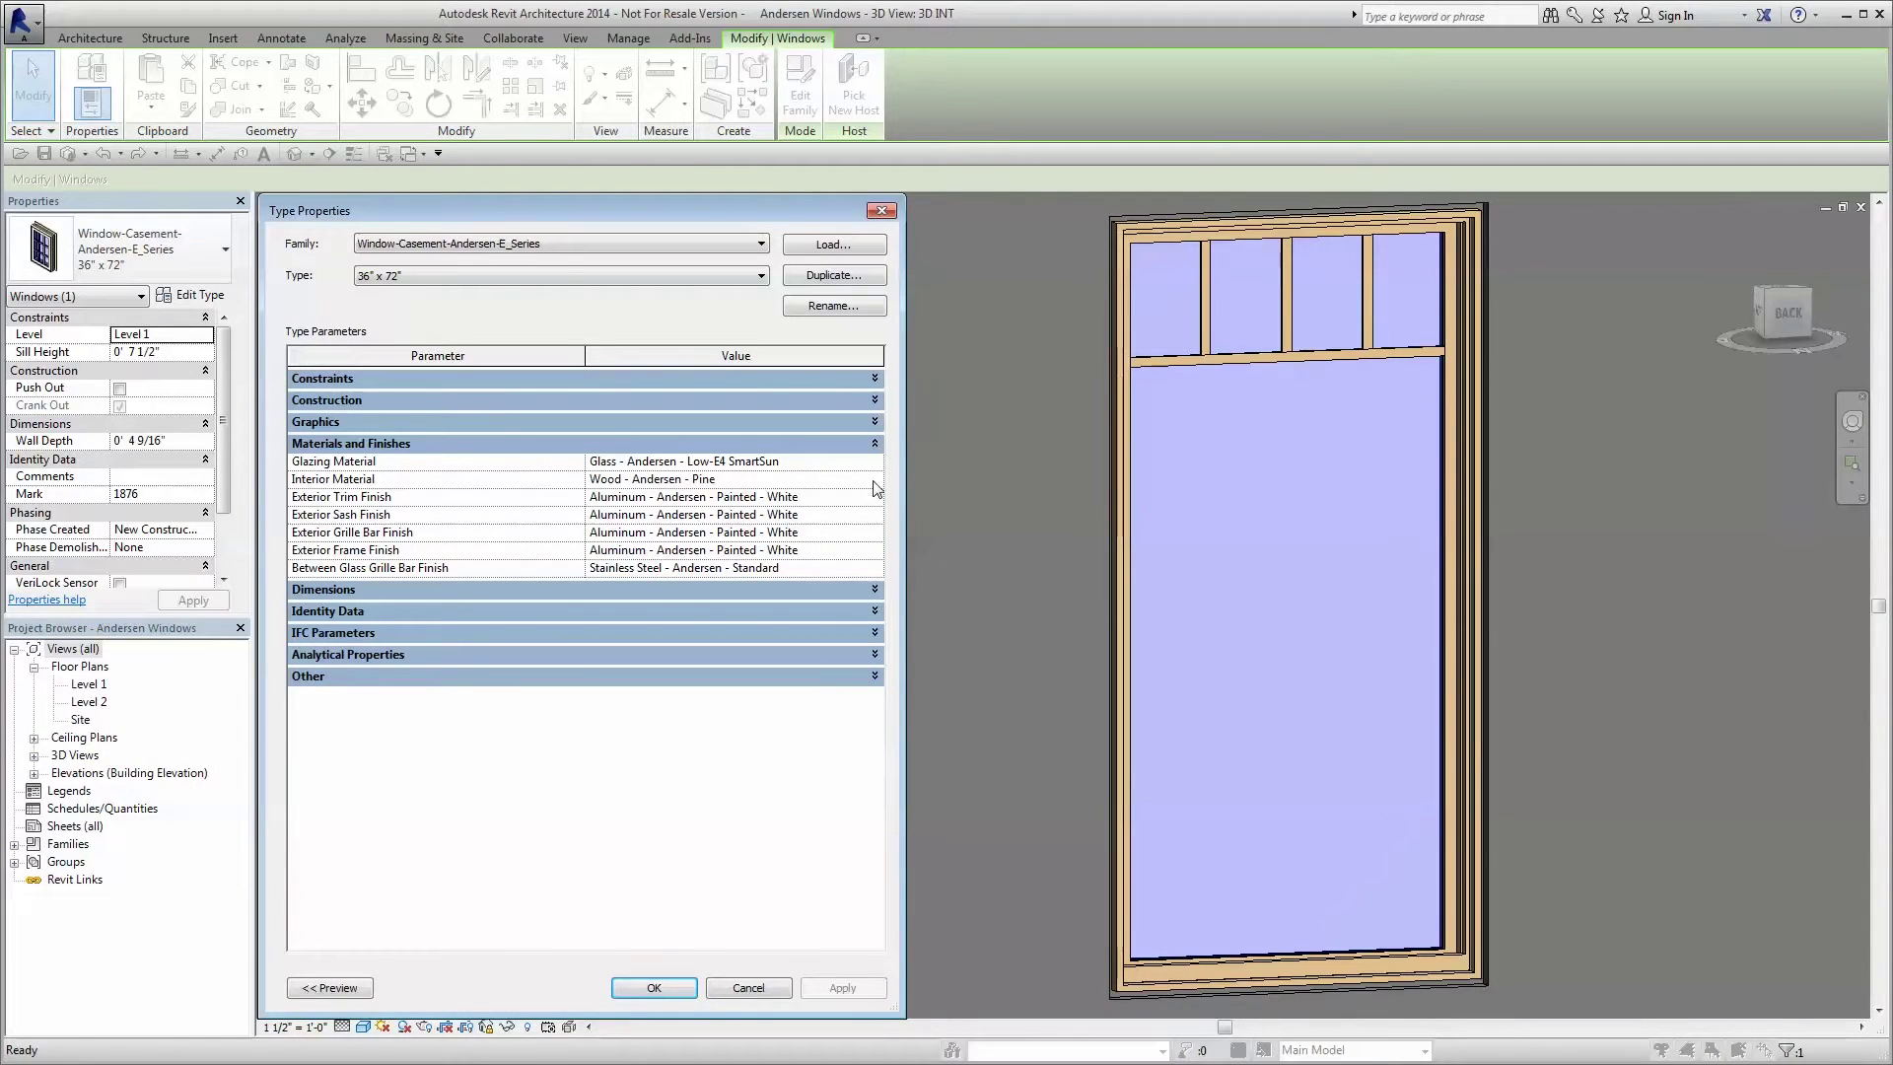
# Step: Set Interior Material to Wood - Andersen - Mahogany and Exterior Trim Finish to Cocoa Bean
pyautogui.click(873, 480)
pyautogui.click(872, 480)
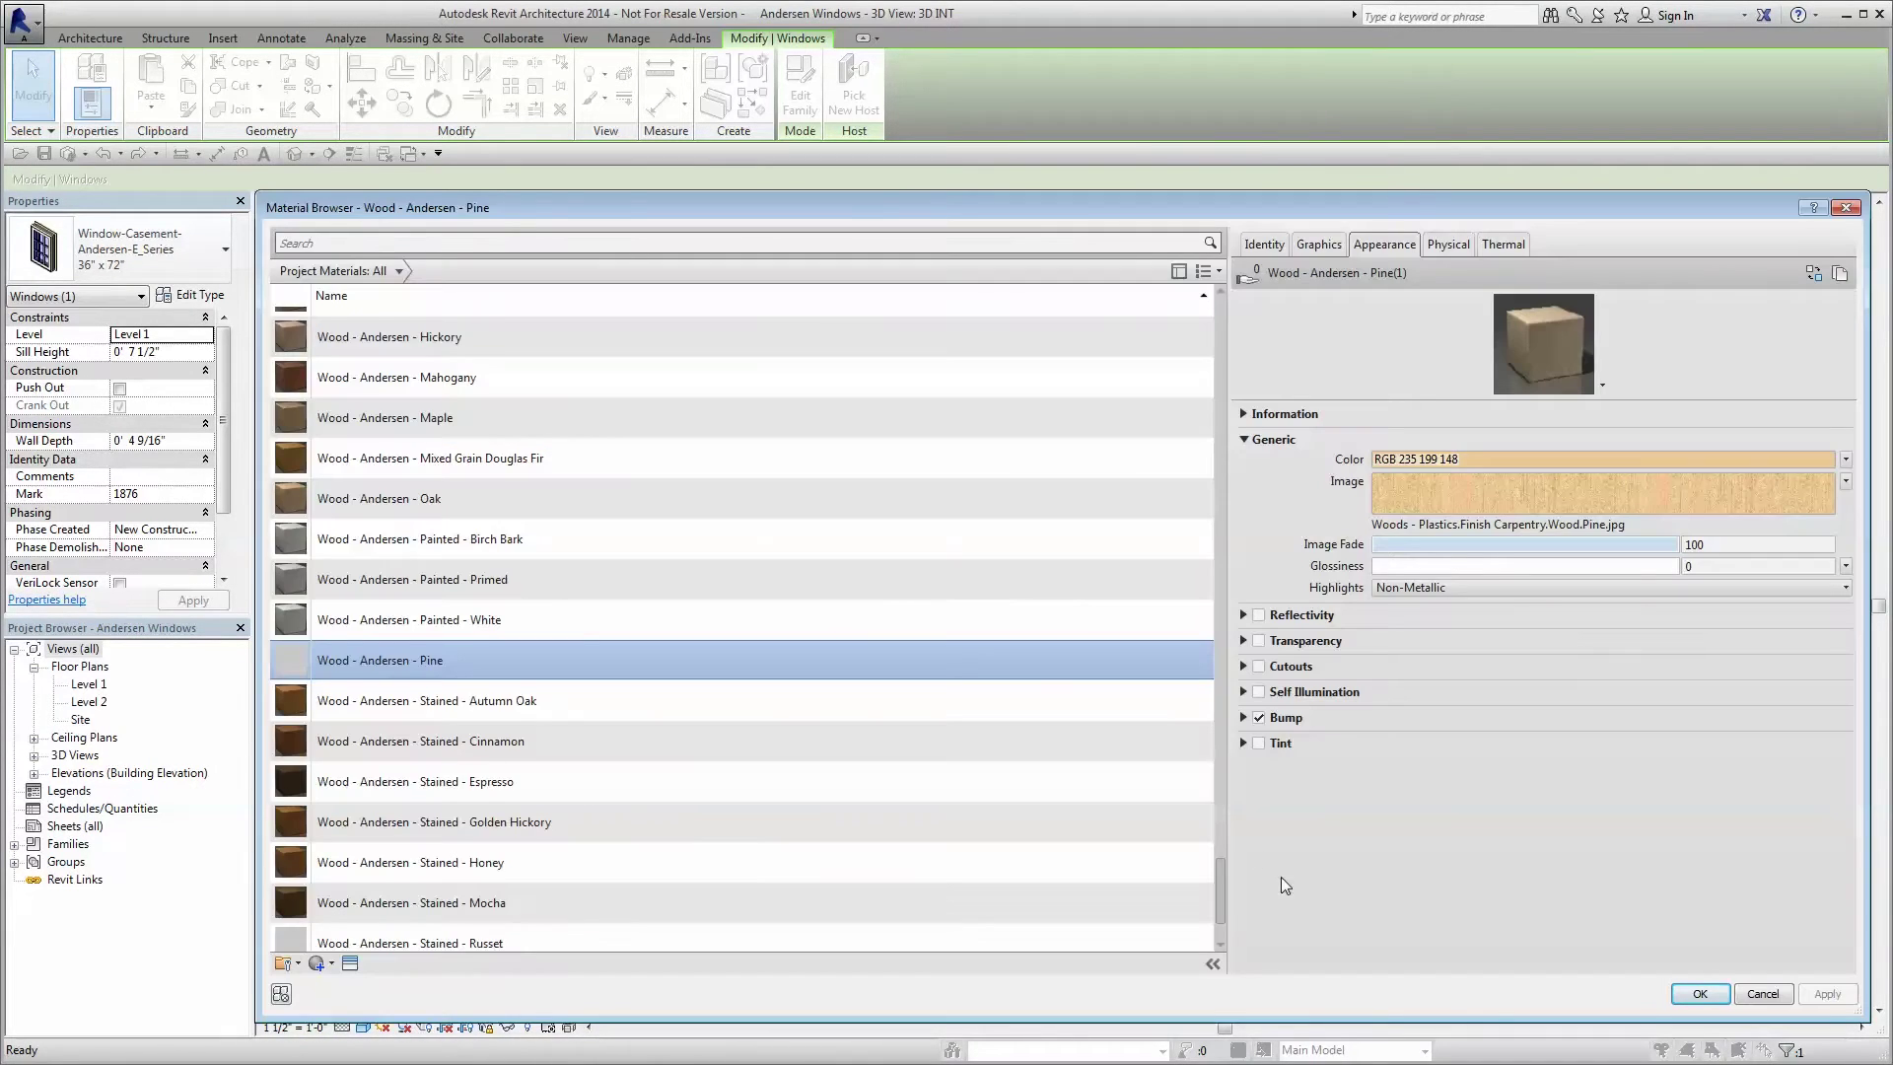
pyautogui.click(726, 381)
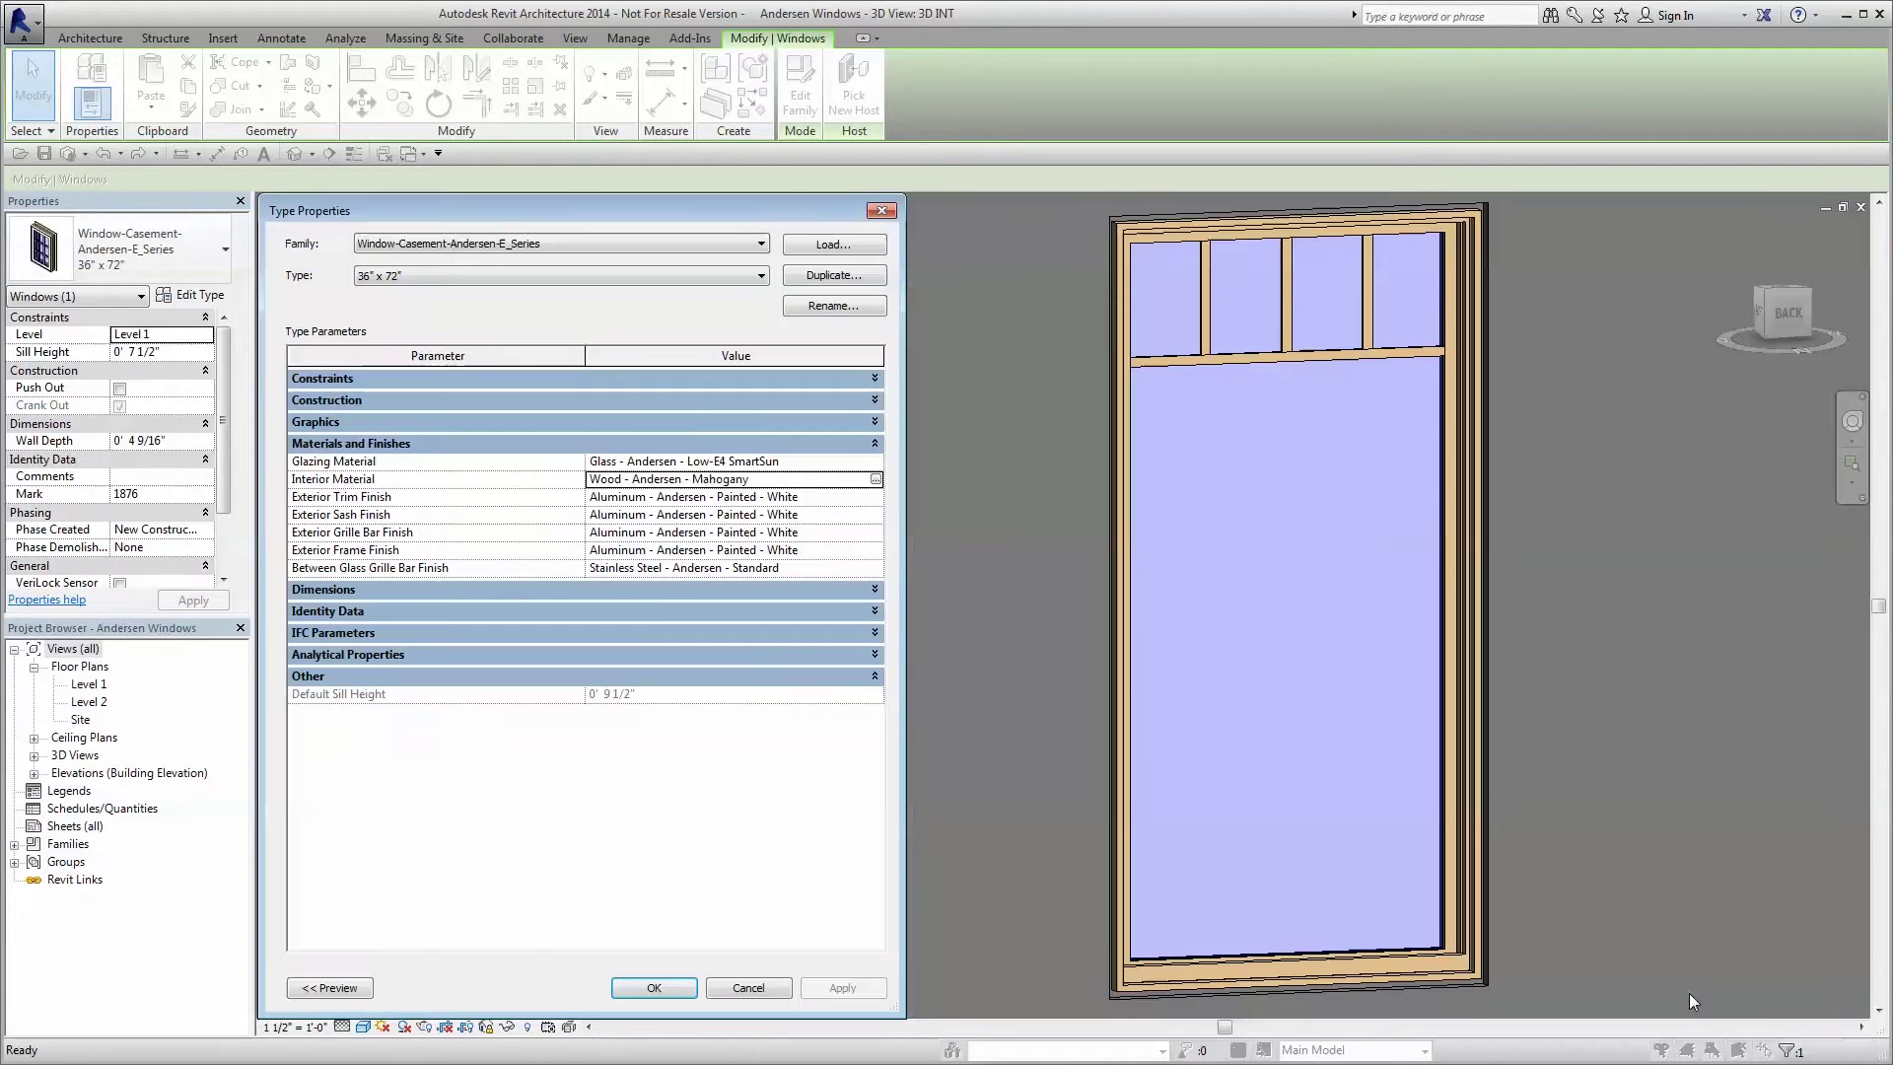
pyautogui.click(684, 990)
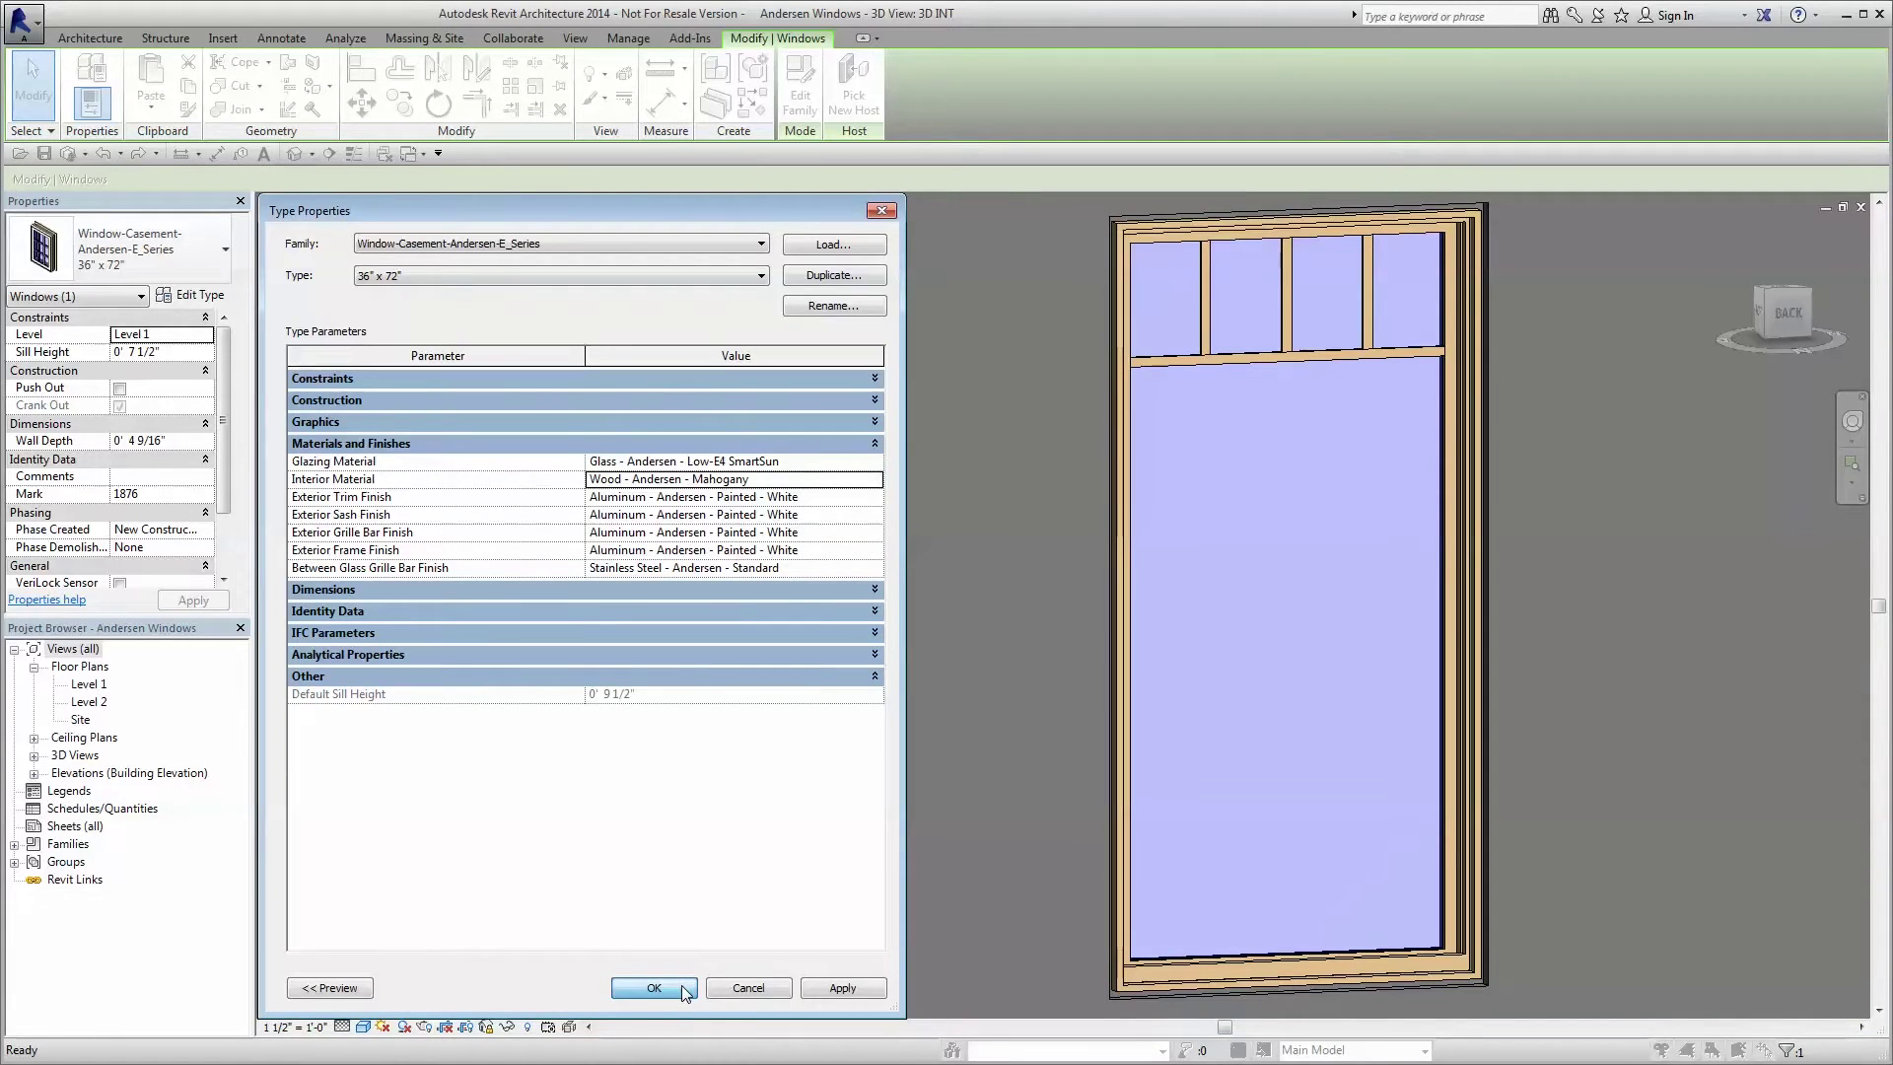
pyautogui.click(683, 987)
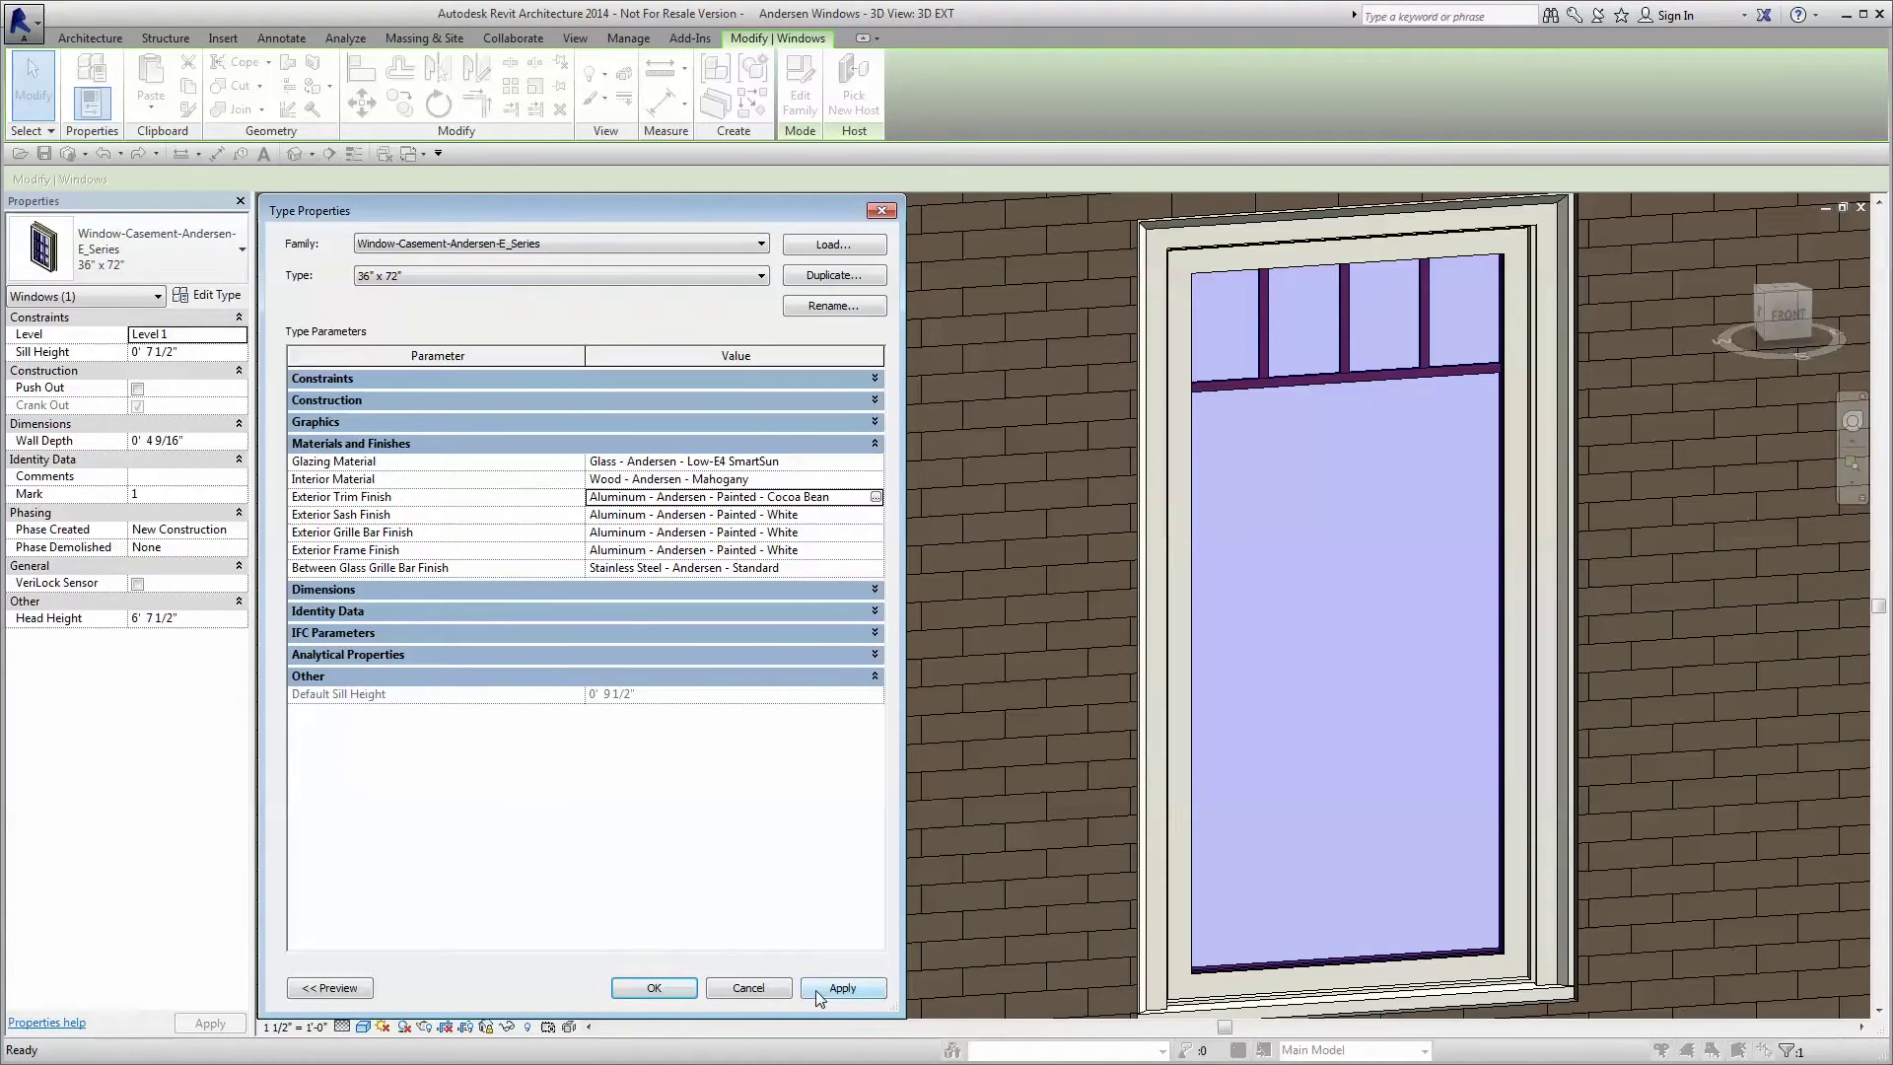
pyautogui.click(818, 989)
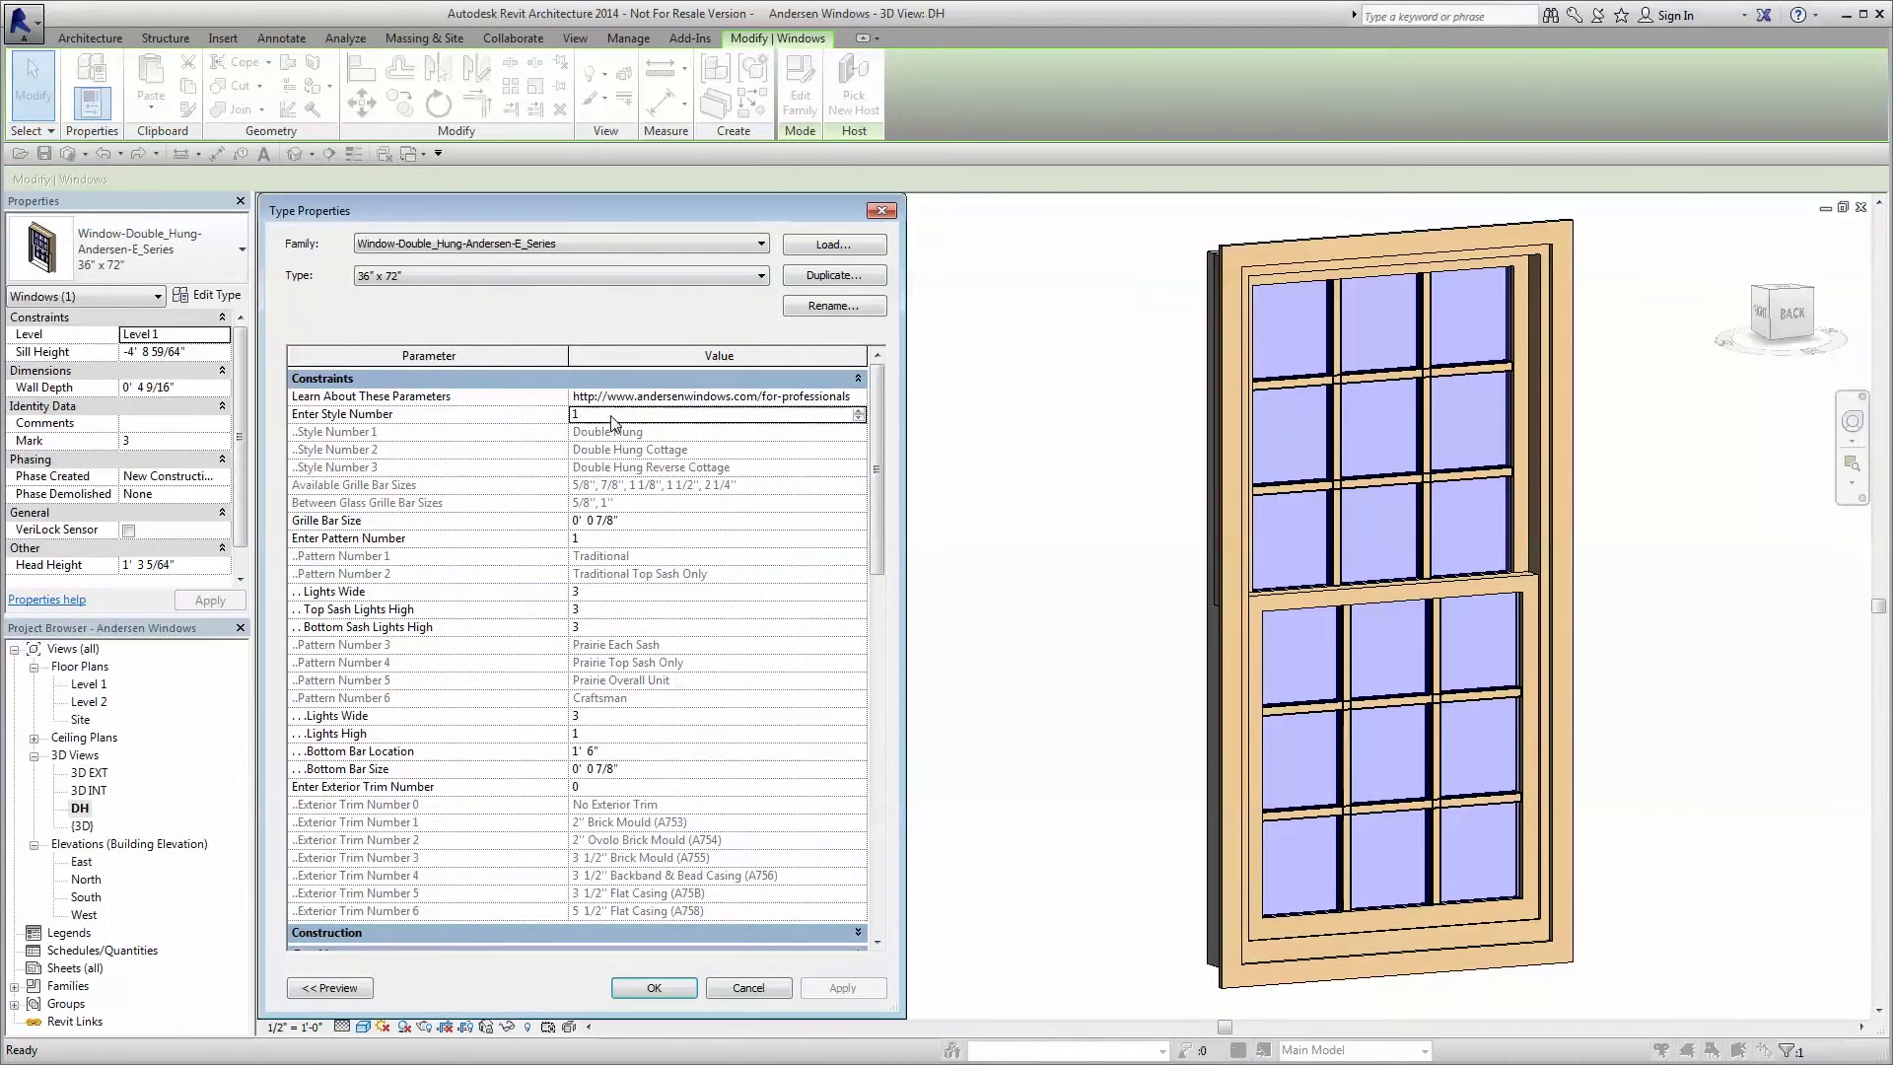
# Step: Set the double-hung window's Style Number to 2, then 3, applying each time
pyautogui.click(612, 414)
pyautogui.write('2')
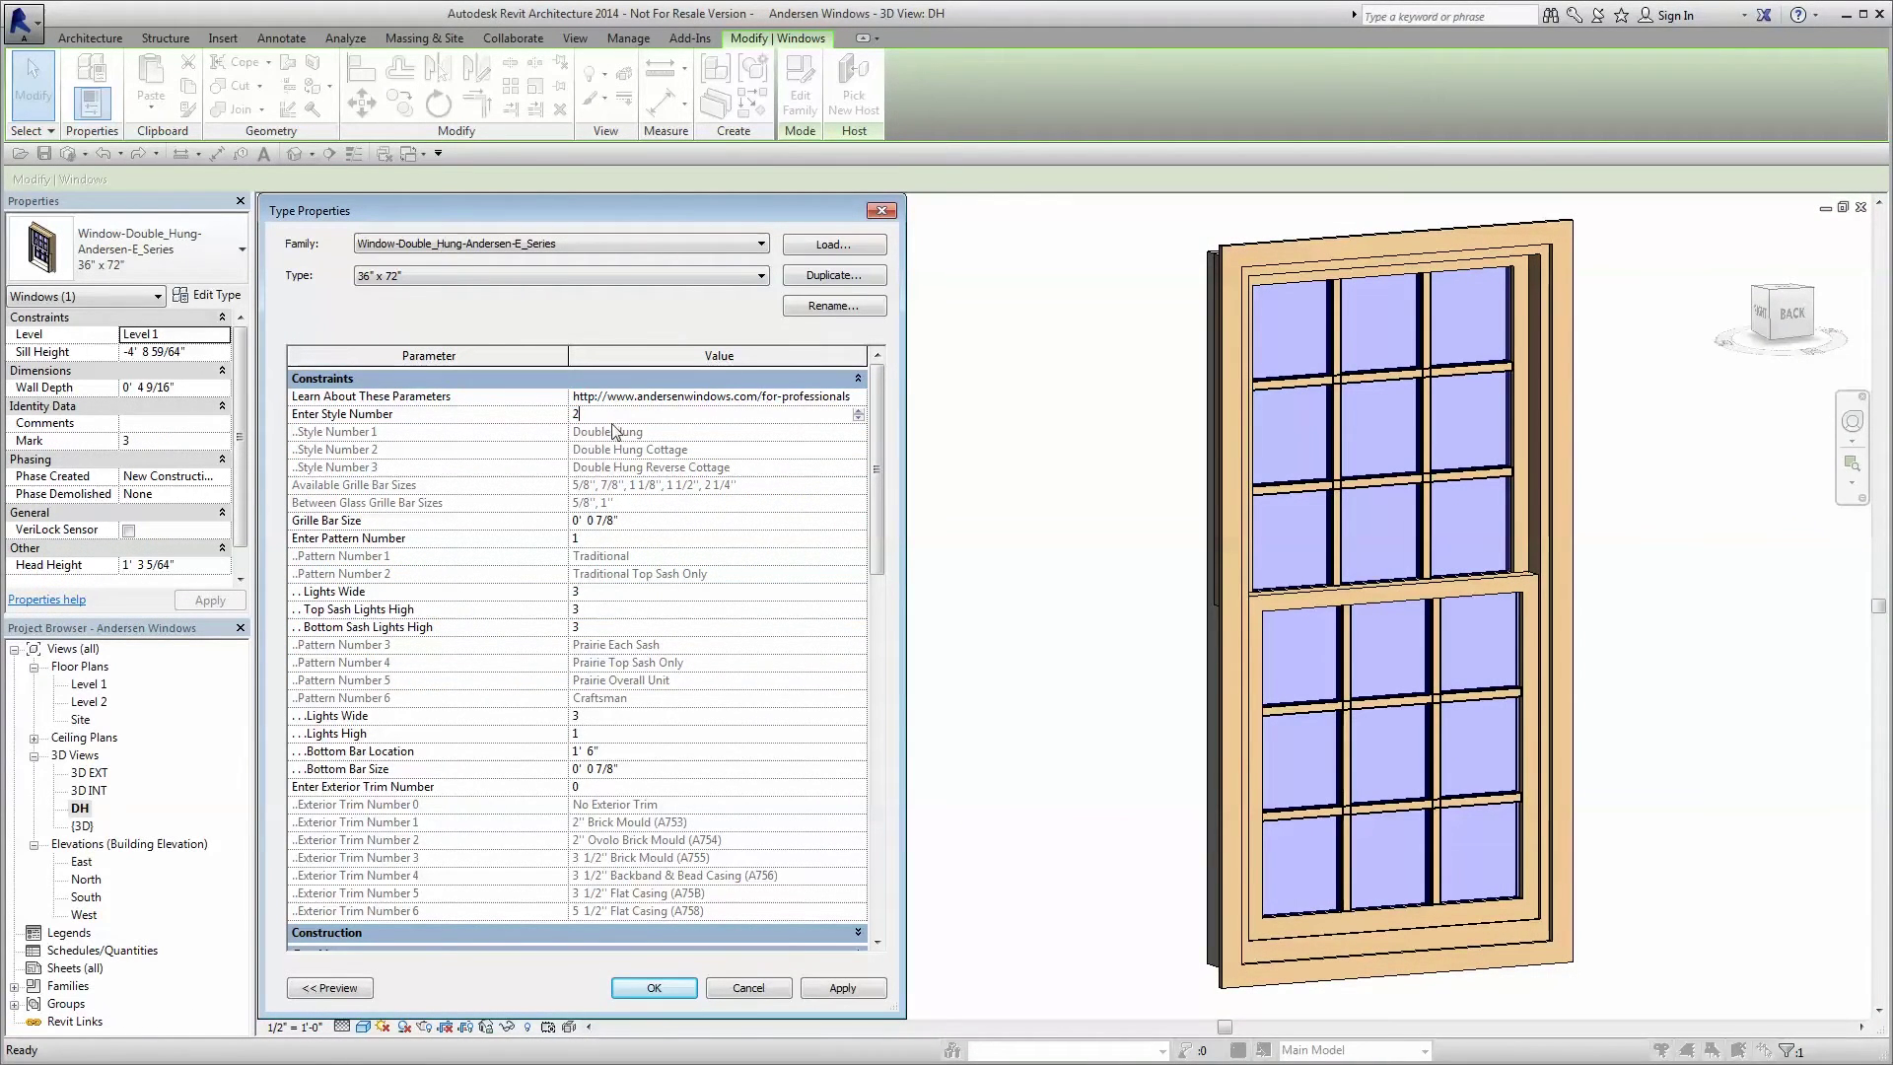
pyautogui.click(812, 990)
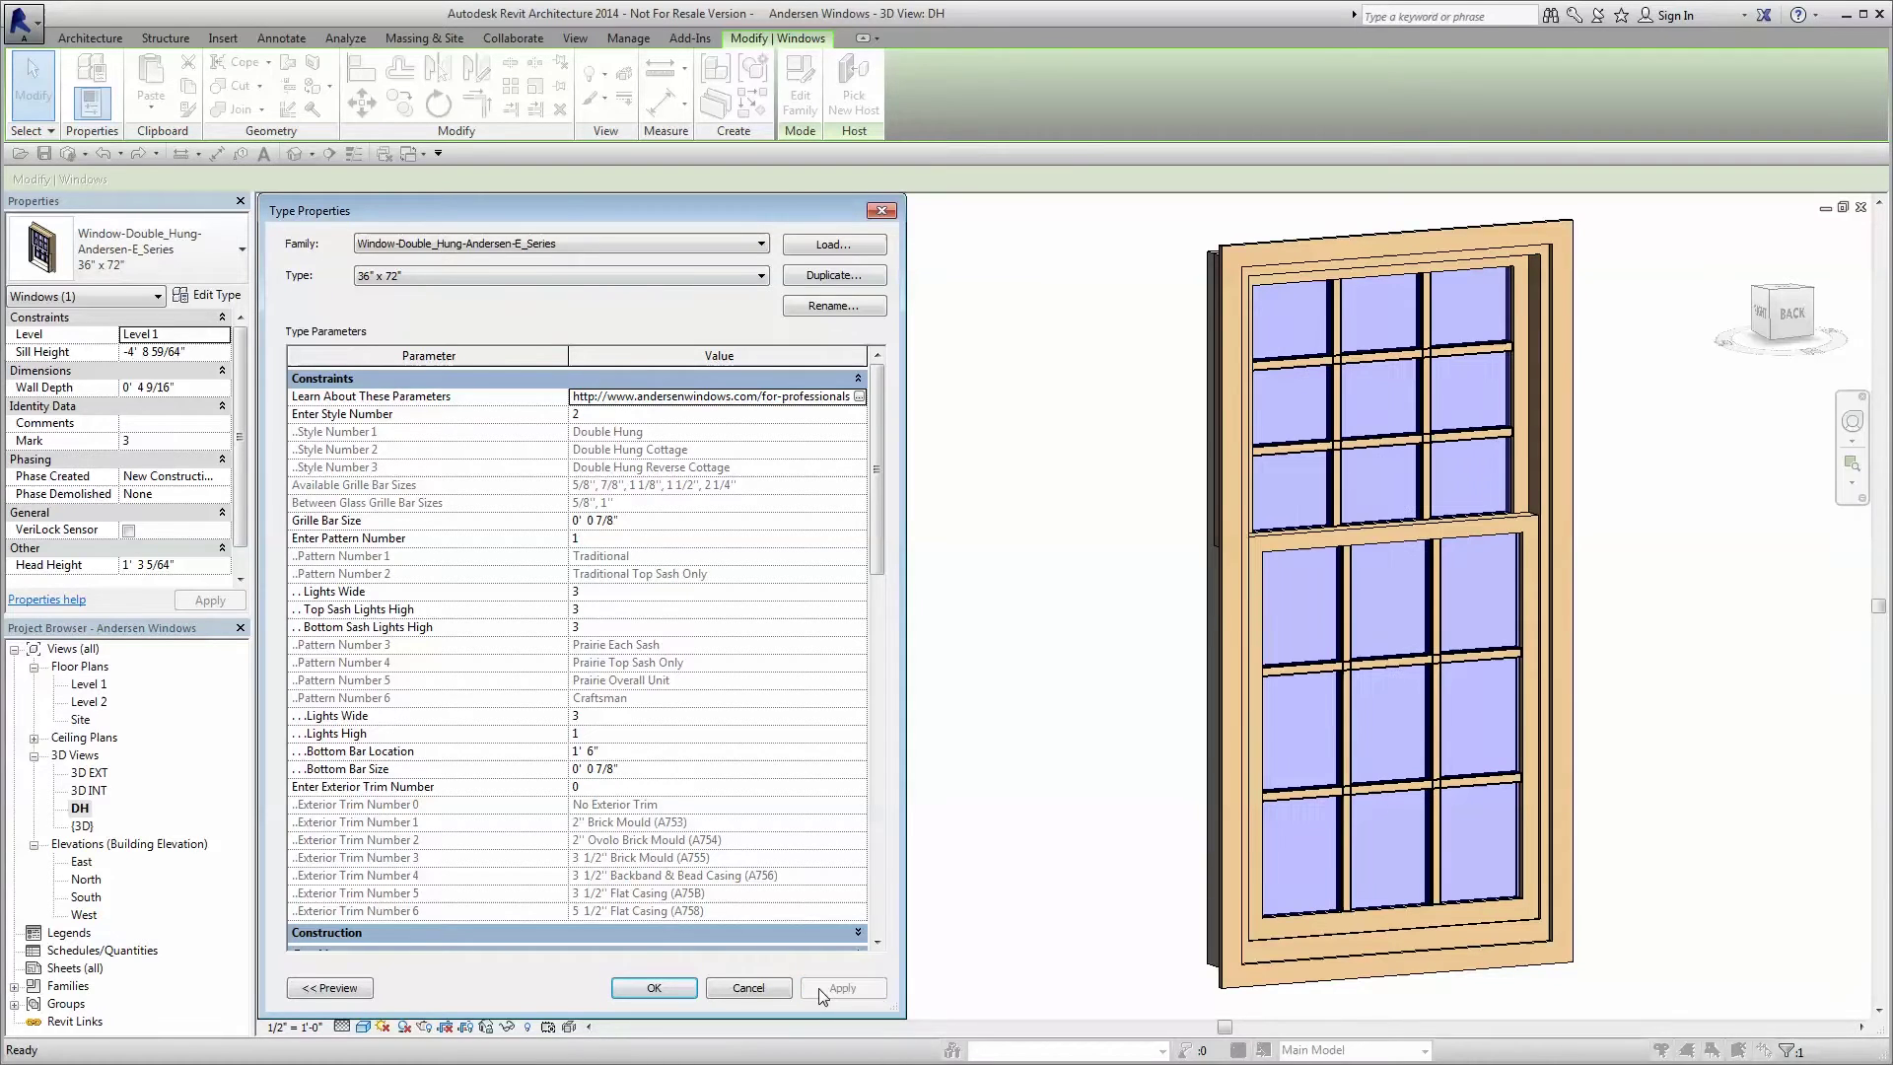
pyautogui.click(646, 416)
pyautogui.write('3')
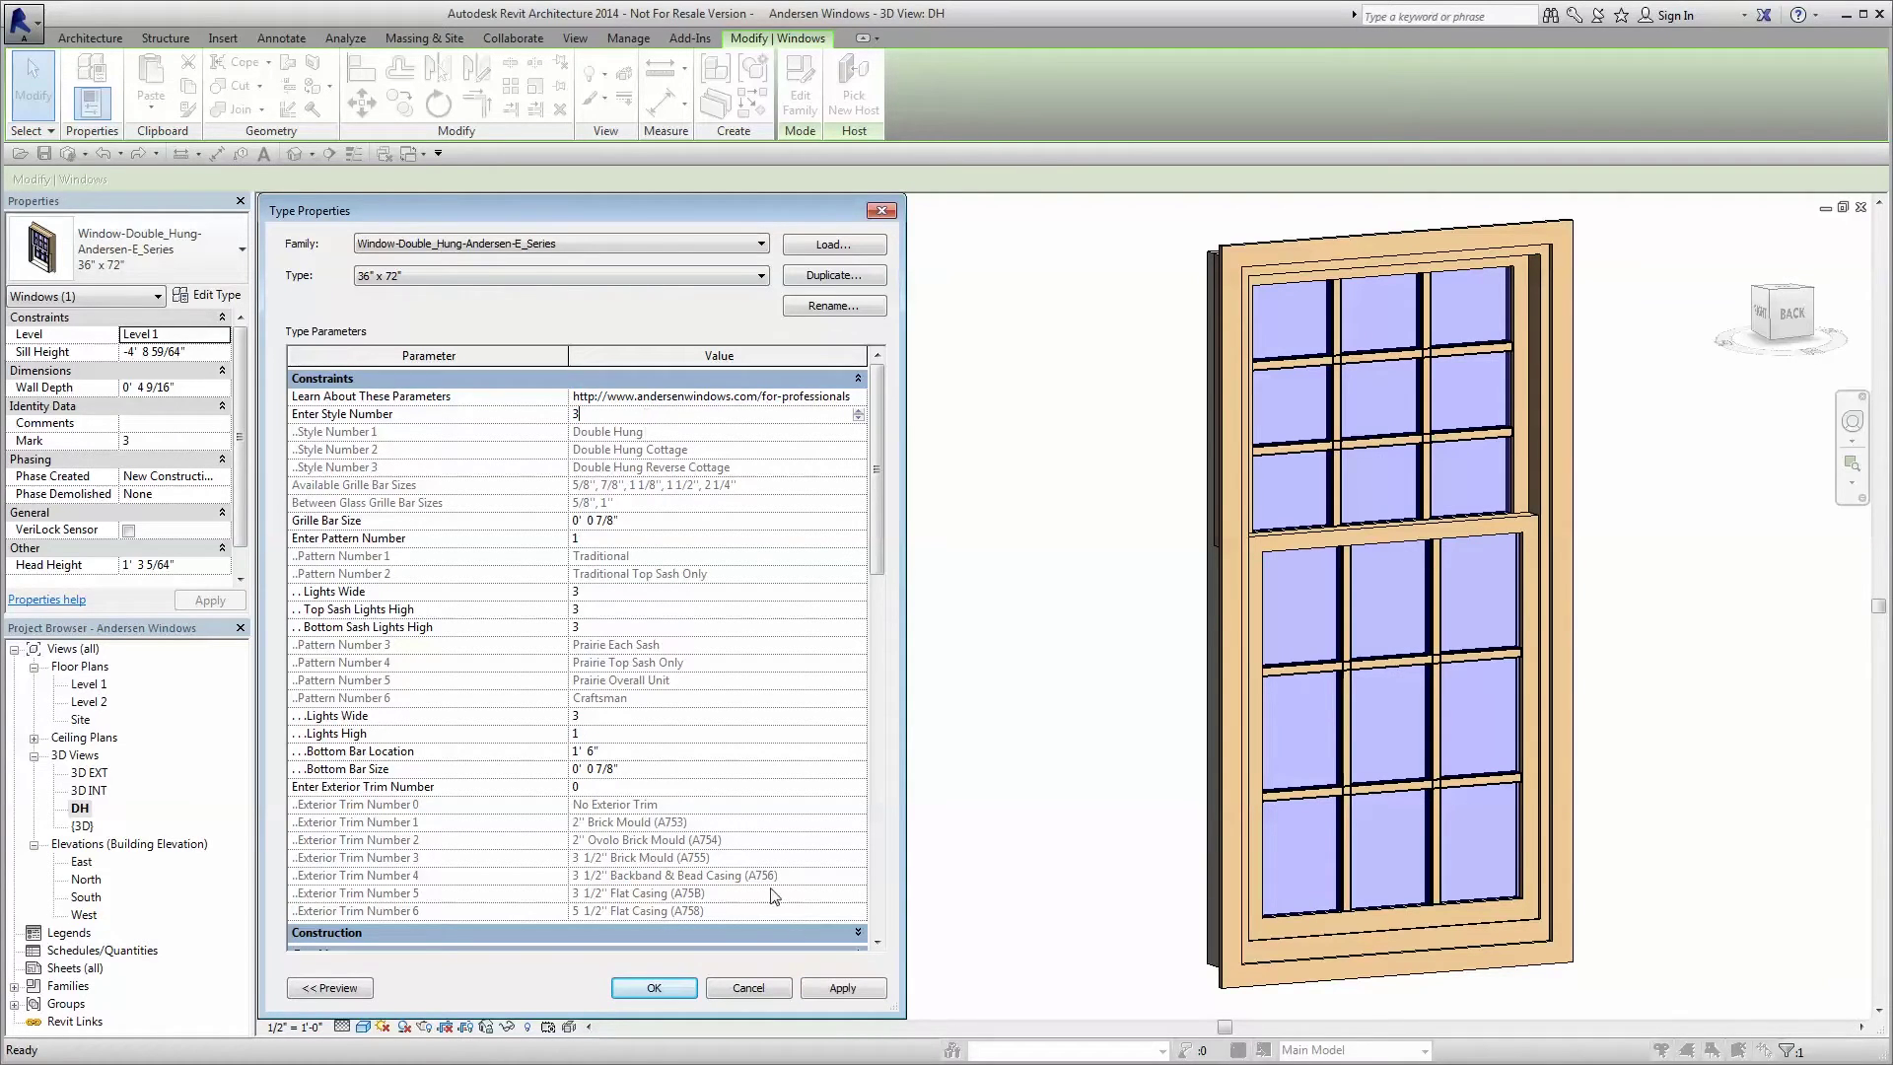
pyautogui.click(810, 989)
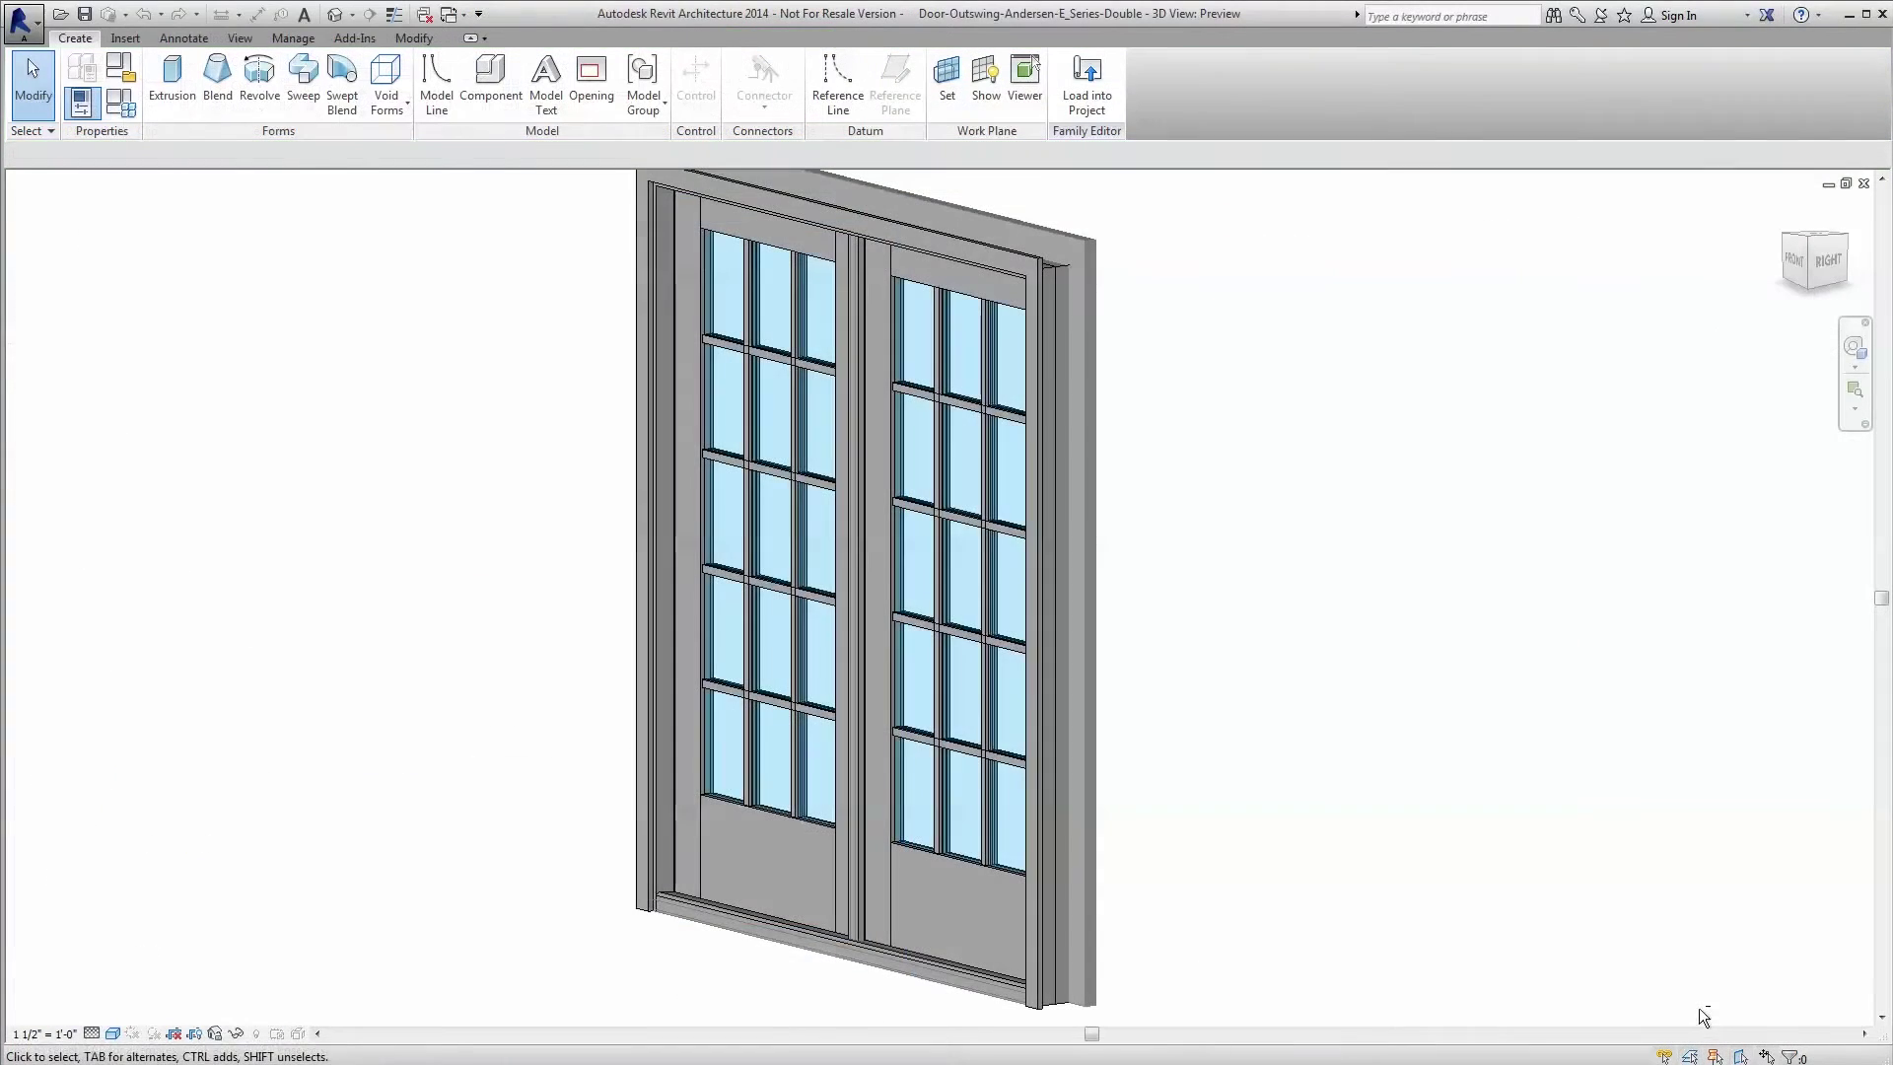
pyautogui.keyDown('shift'); pyautogui.moveTo(1700, 1008); pyautogui.dragTo(867, 1026, button='middle'); pyautogui.keyUp('shift')
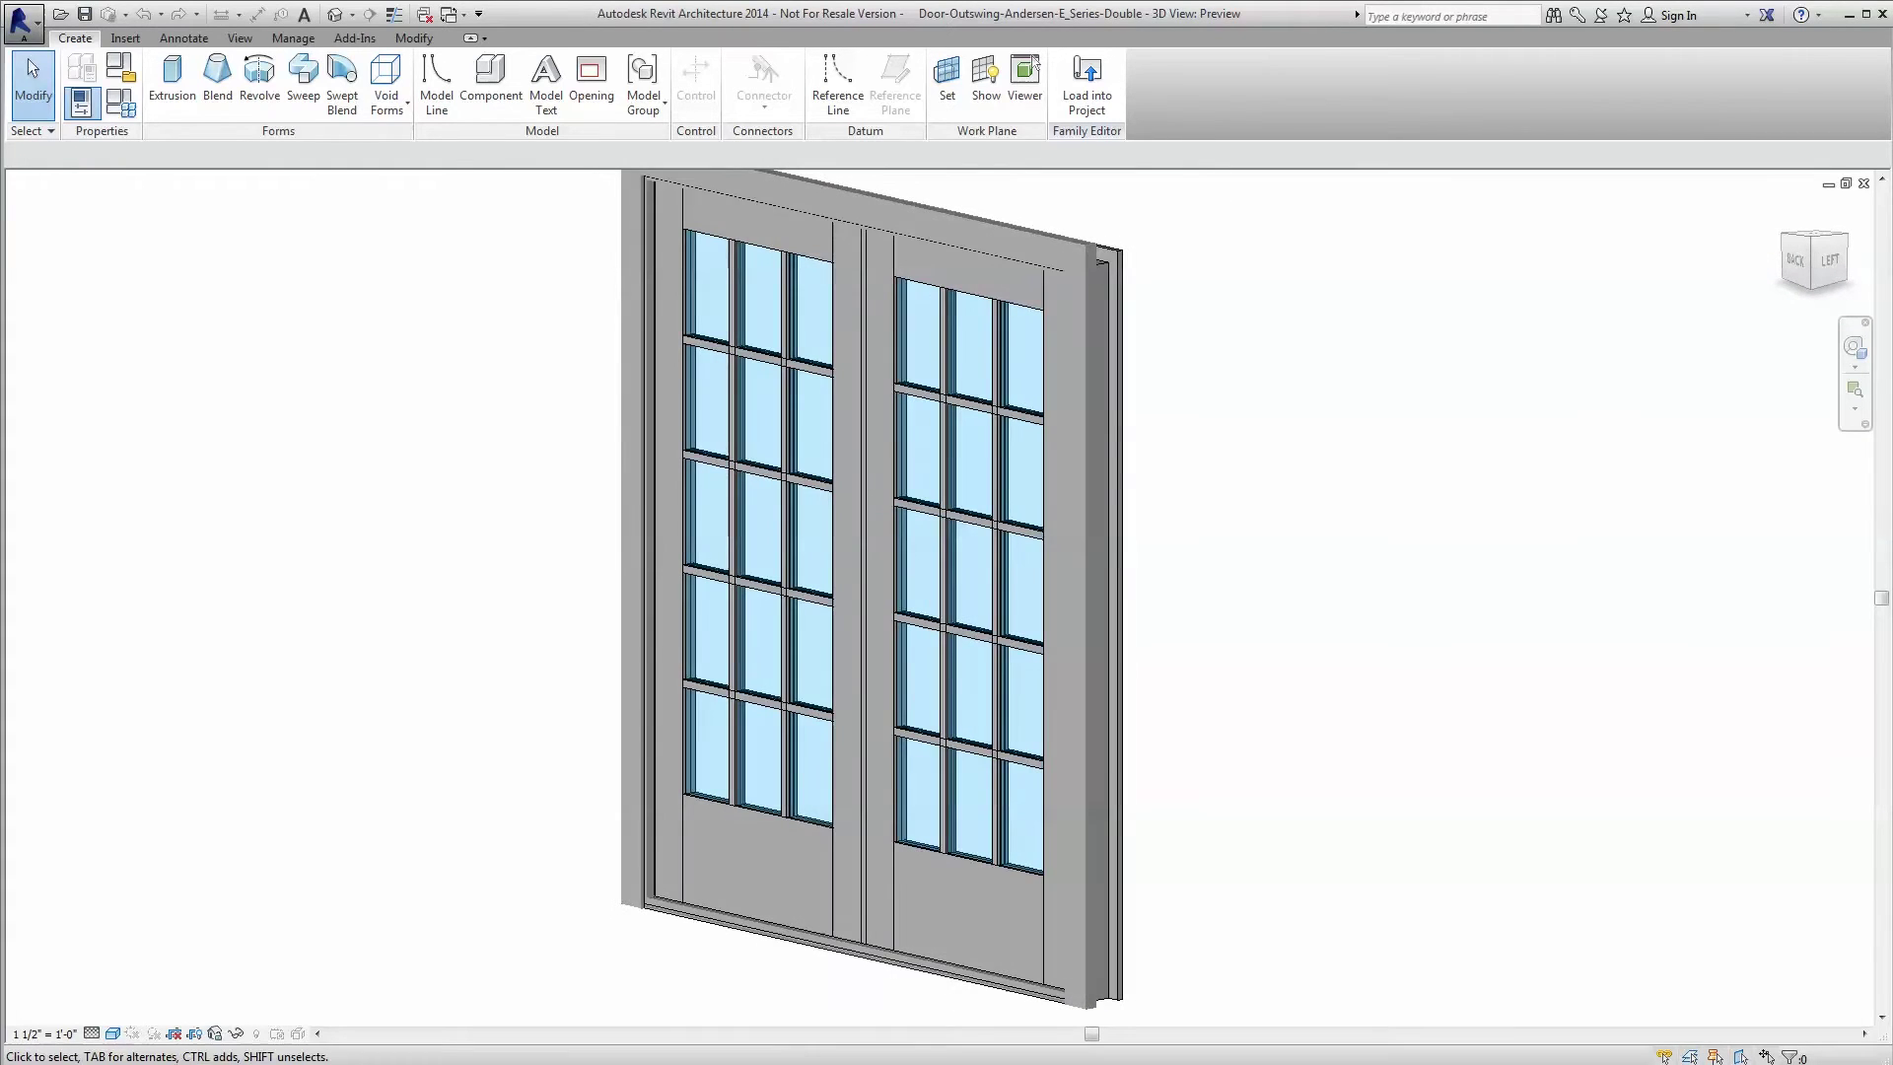
# Step: Place the outswing double door in the brick wall and set its panel type to CP2M3
pyautogui.click(1086, 83)
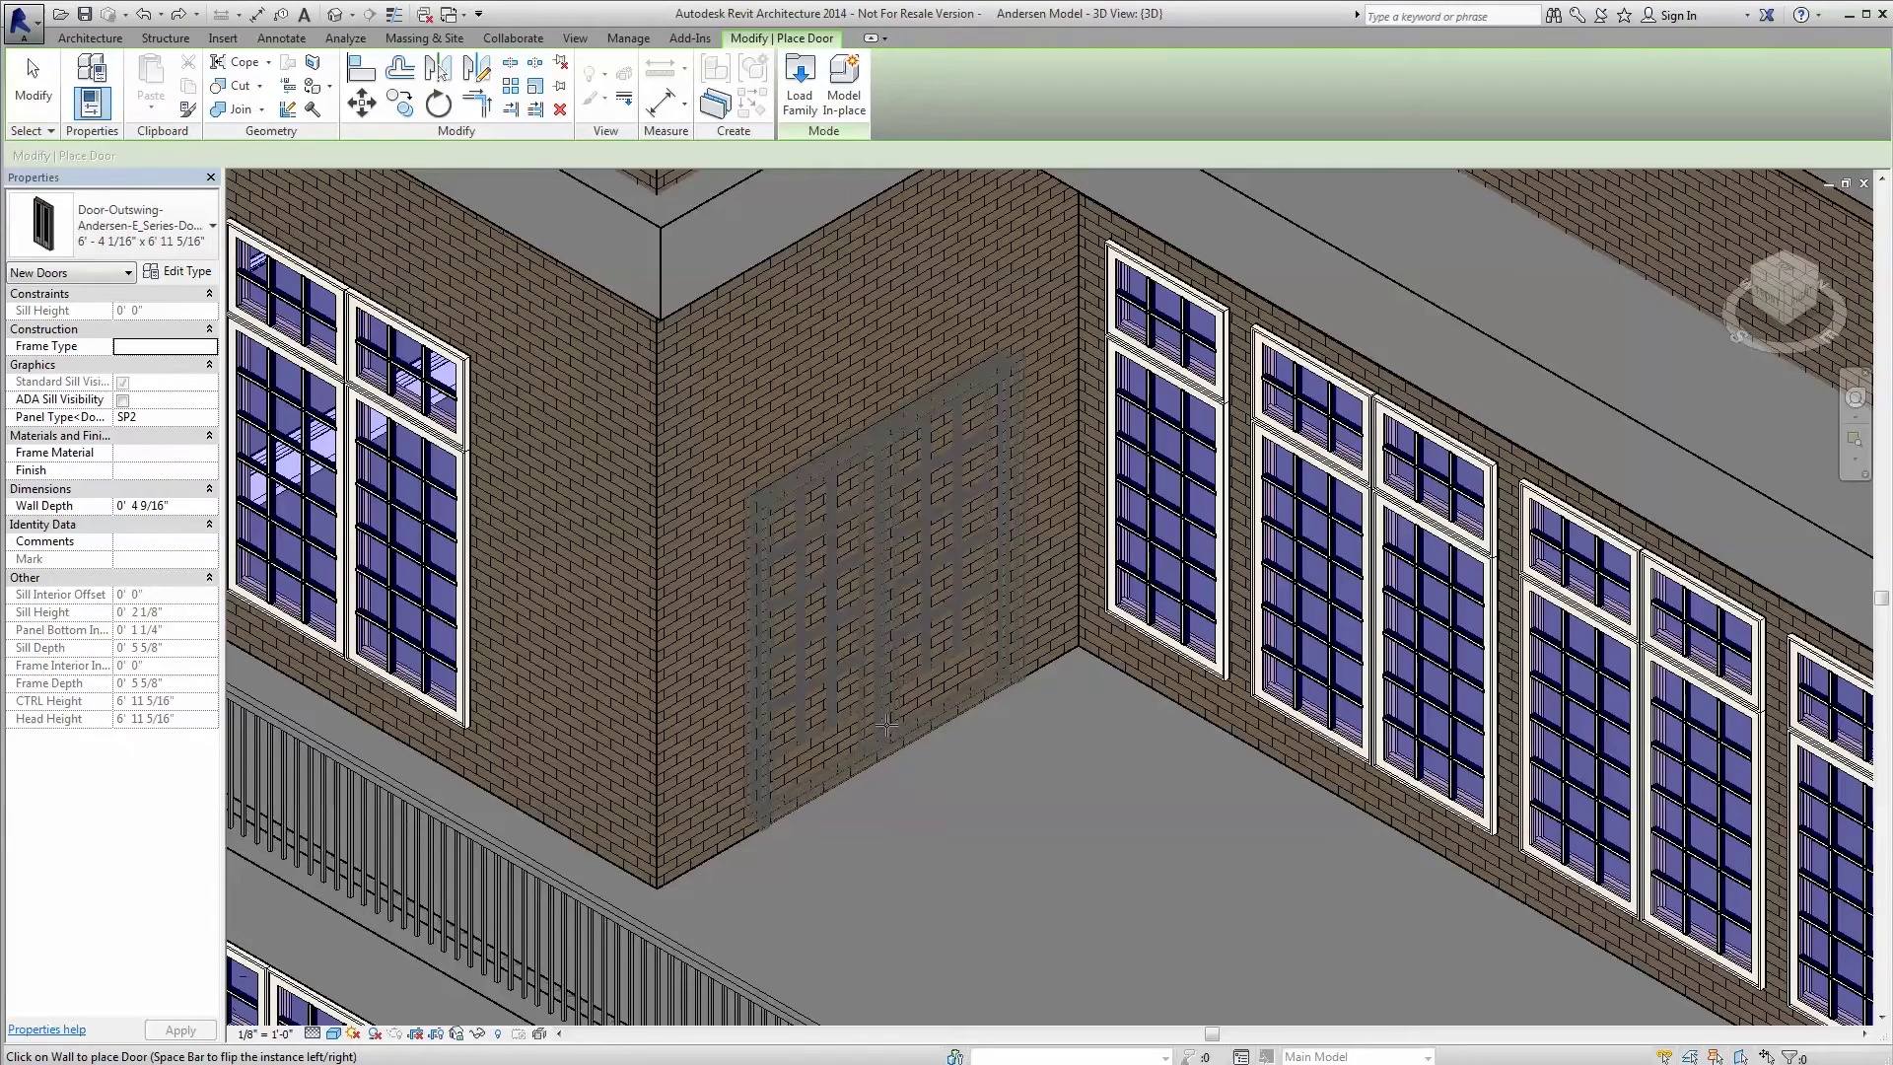
pyautogui.click(886, 725)
pyautogui.press('Escape')
pyautogui.press('Escape')
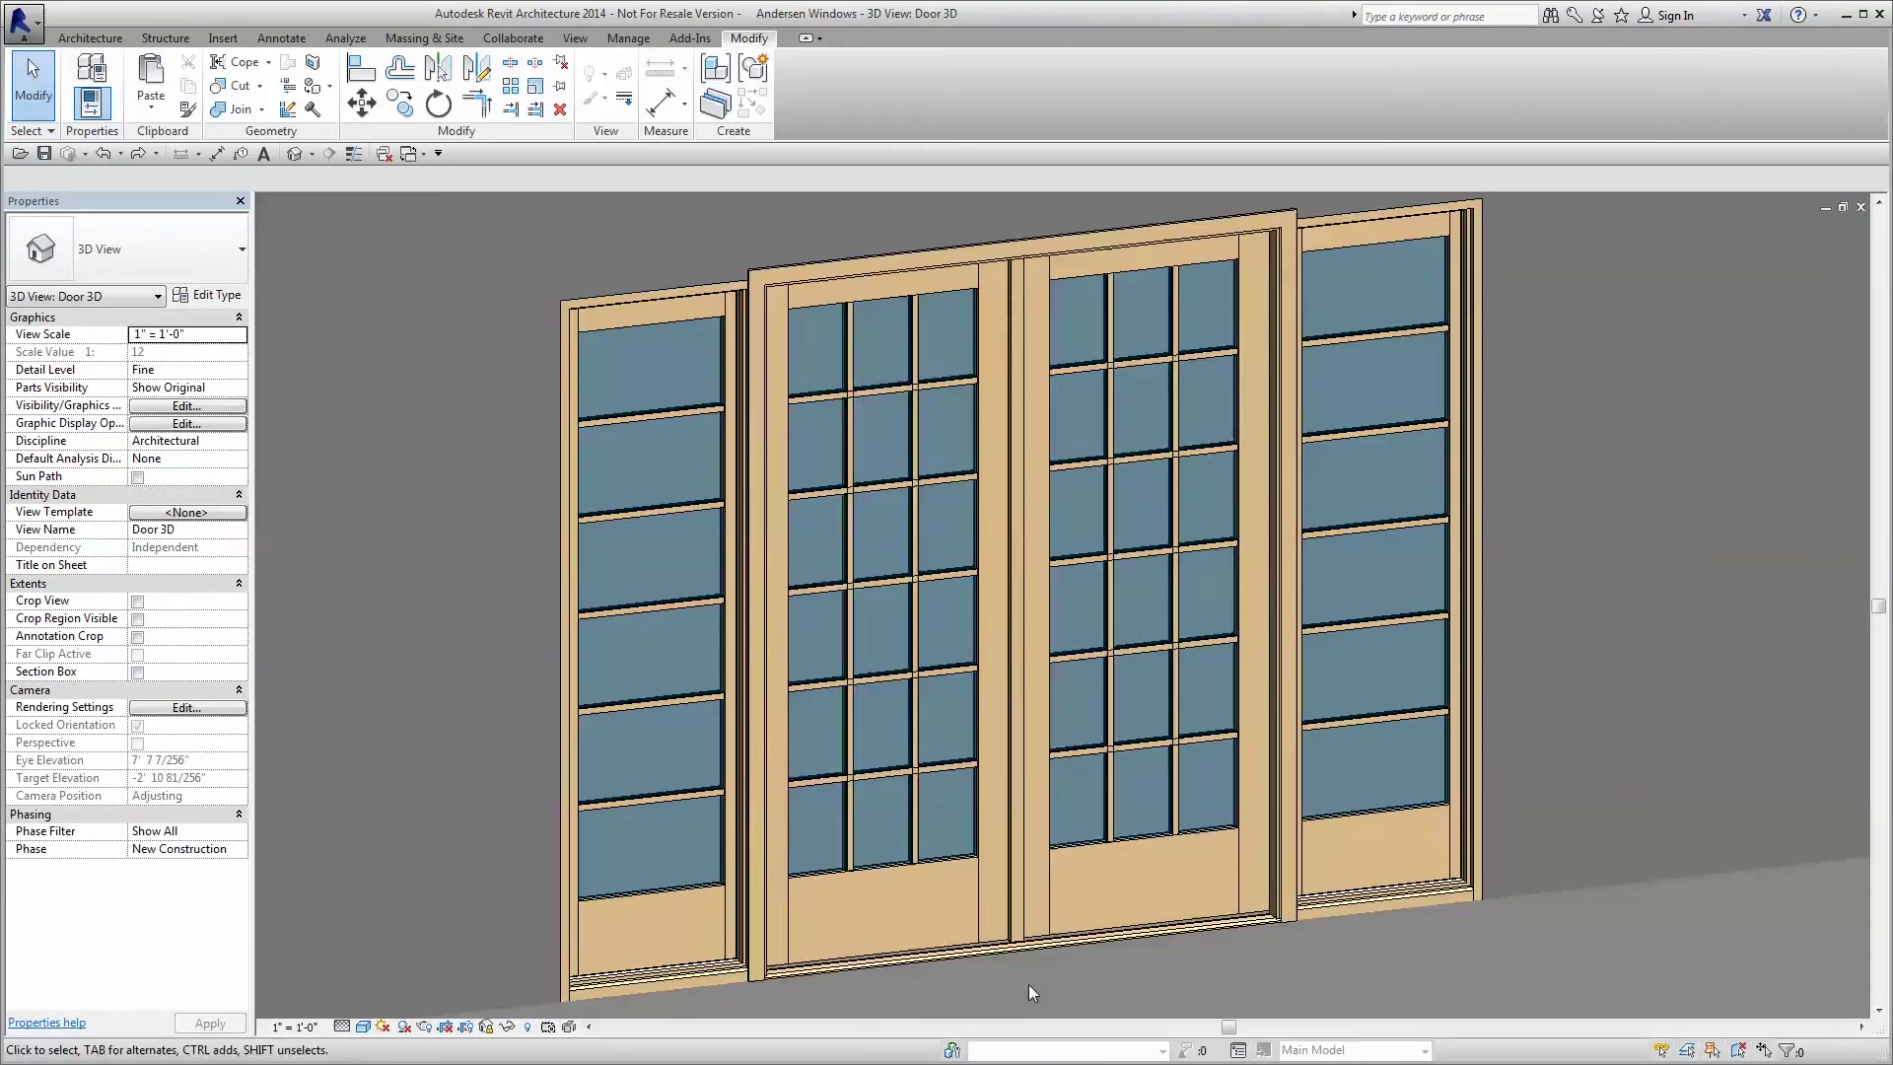
pyautogui.click(1016, 914)
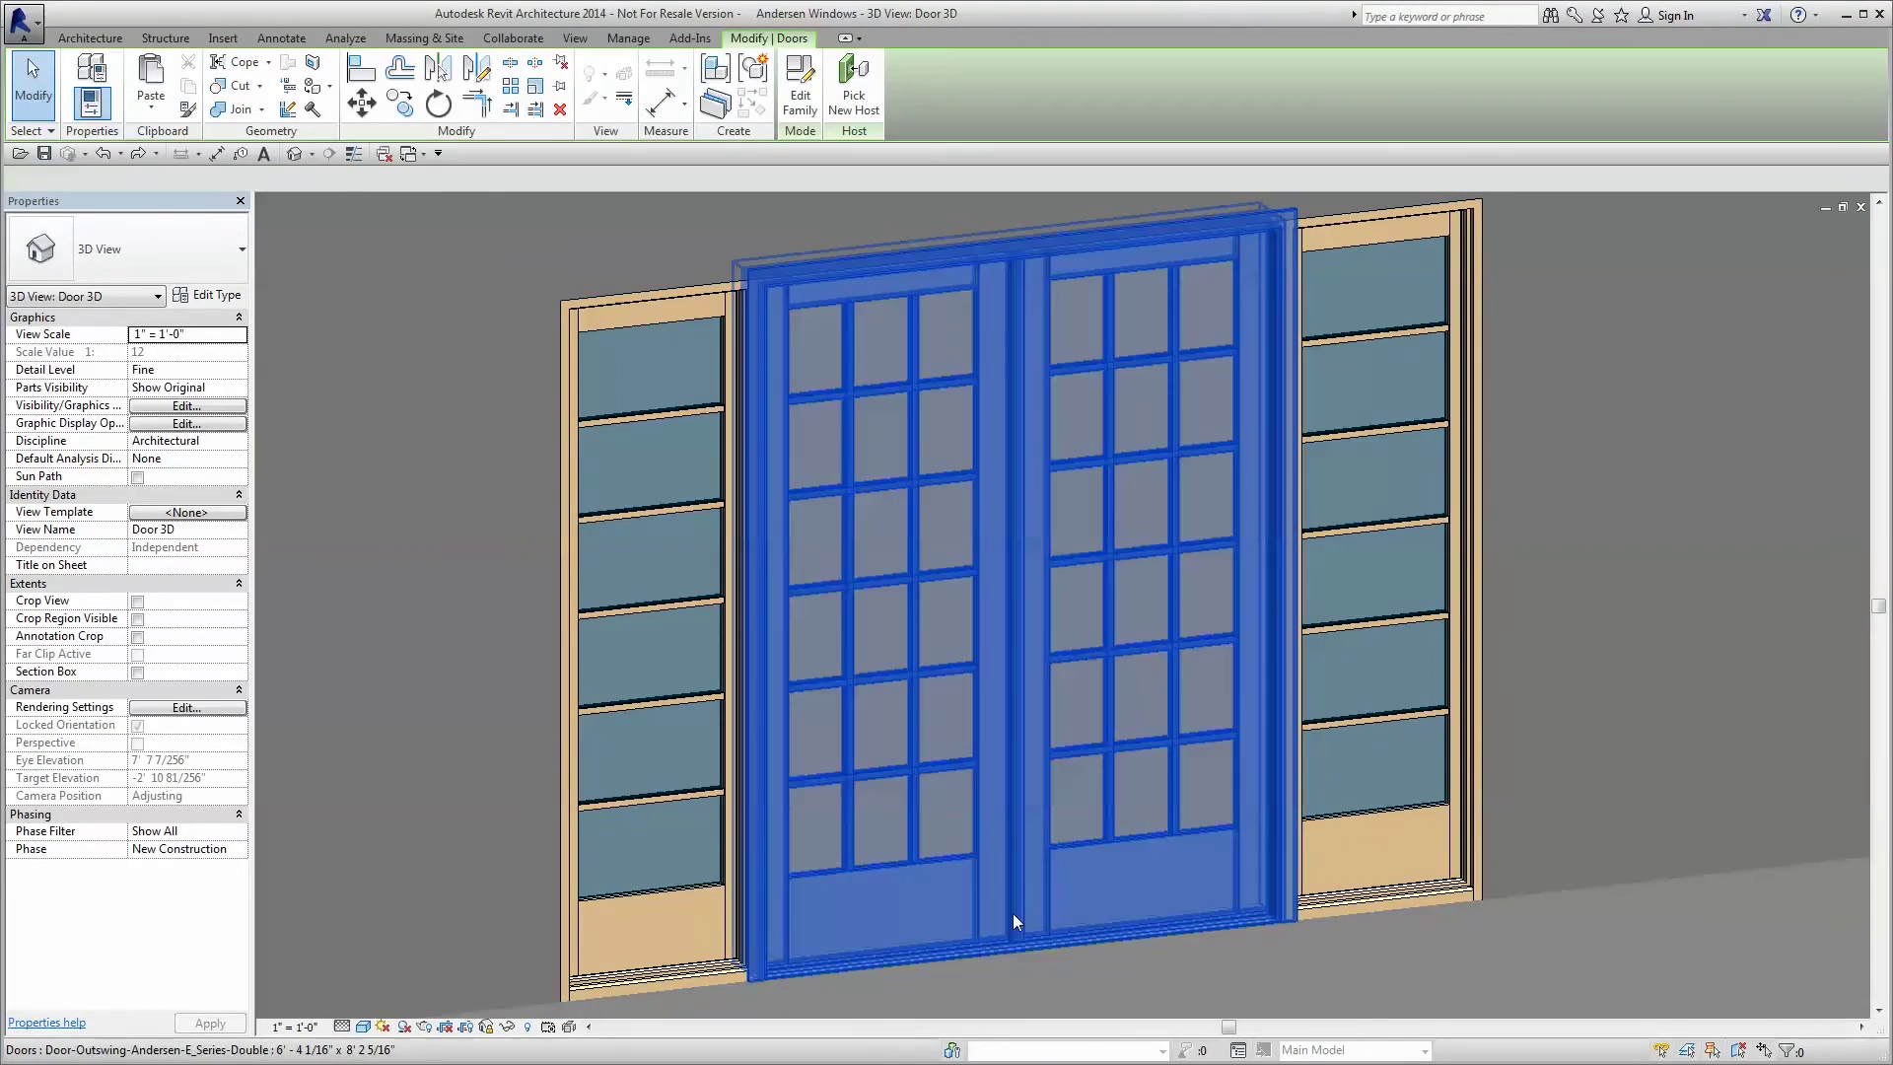
pyautogui.click(240, 461)
pyautogui.click(228, 491)
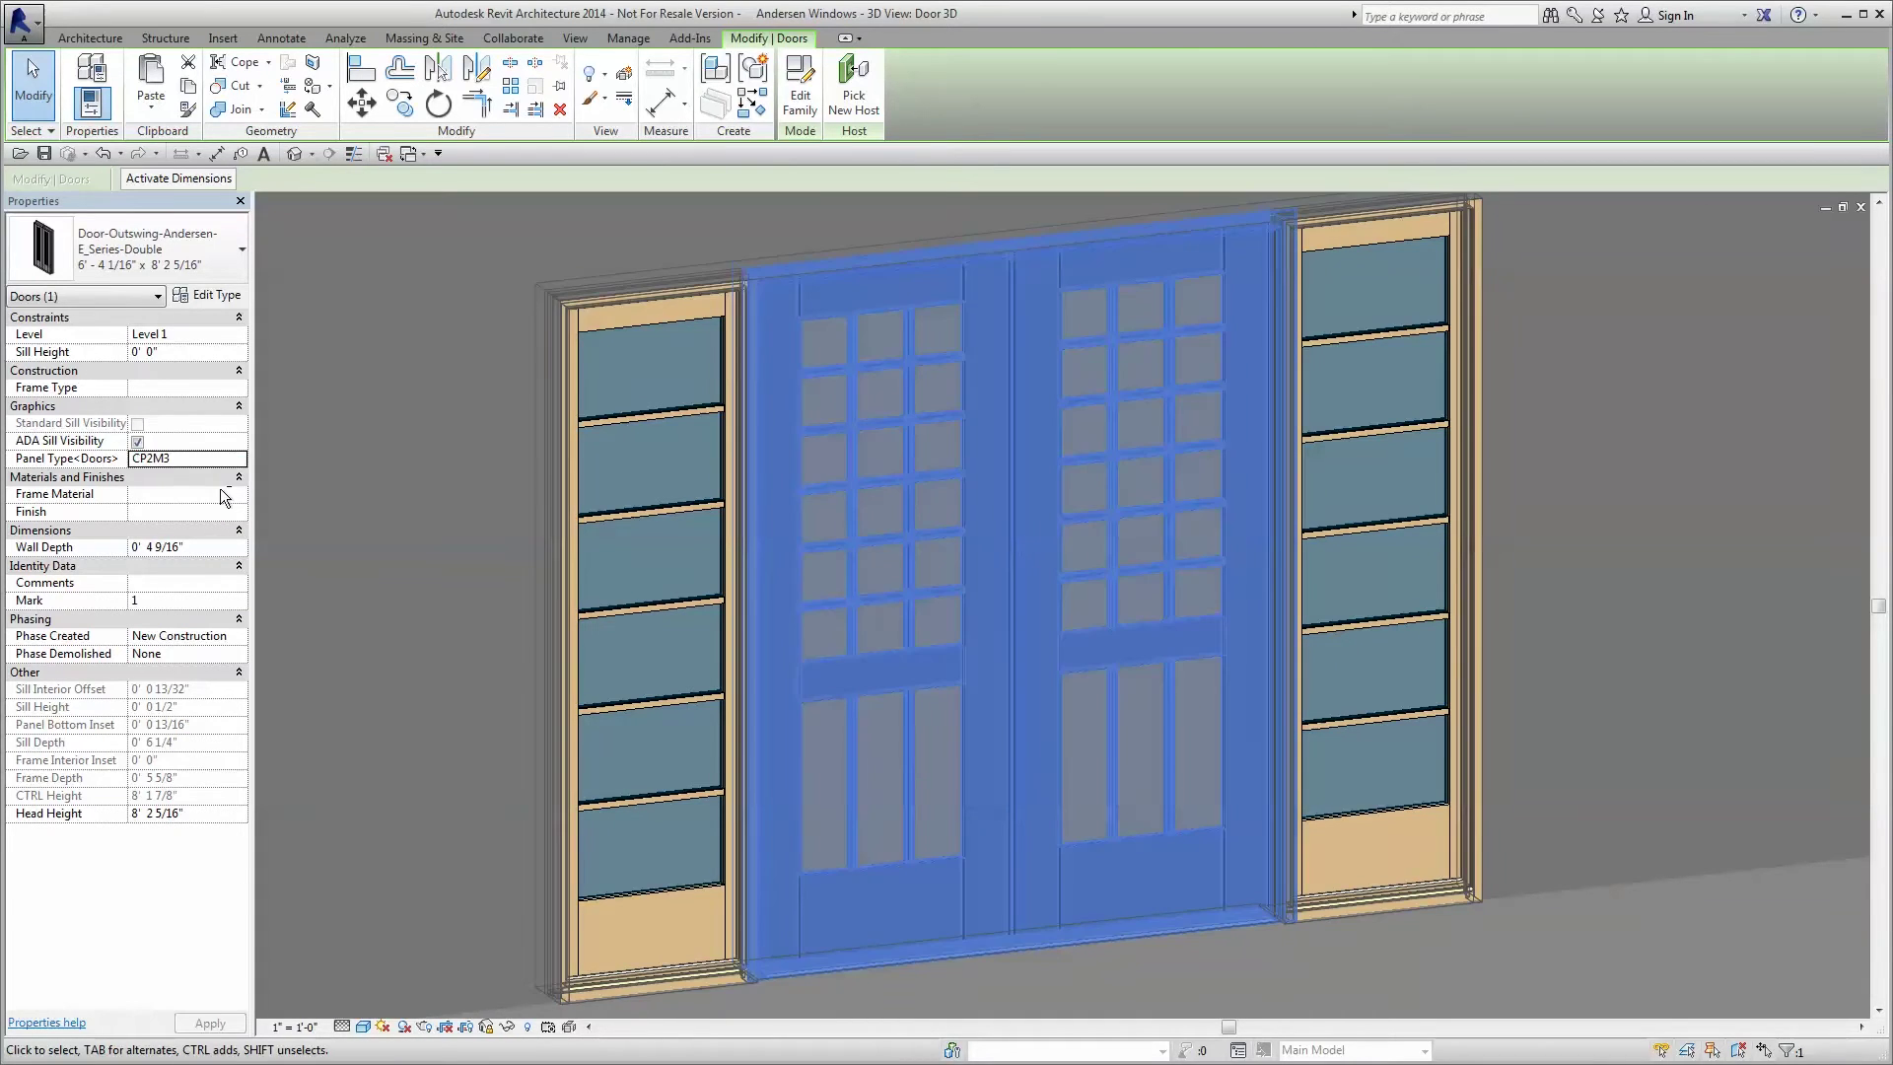
pyautogui.click(394, 503)
# Step: Set both sidelights to panel type CSL2M3 and show the floor plan at fine detail
pyautogui.click(579, 504)
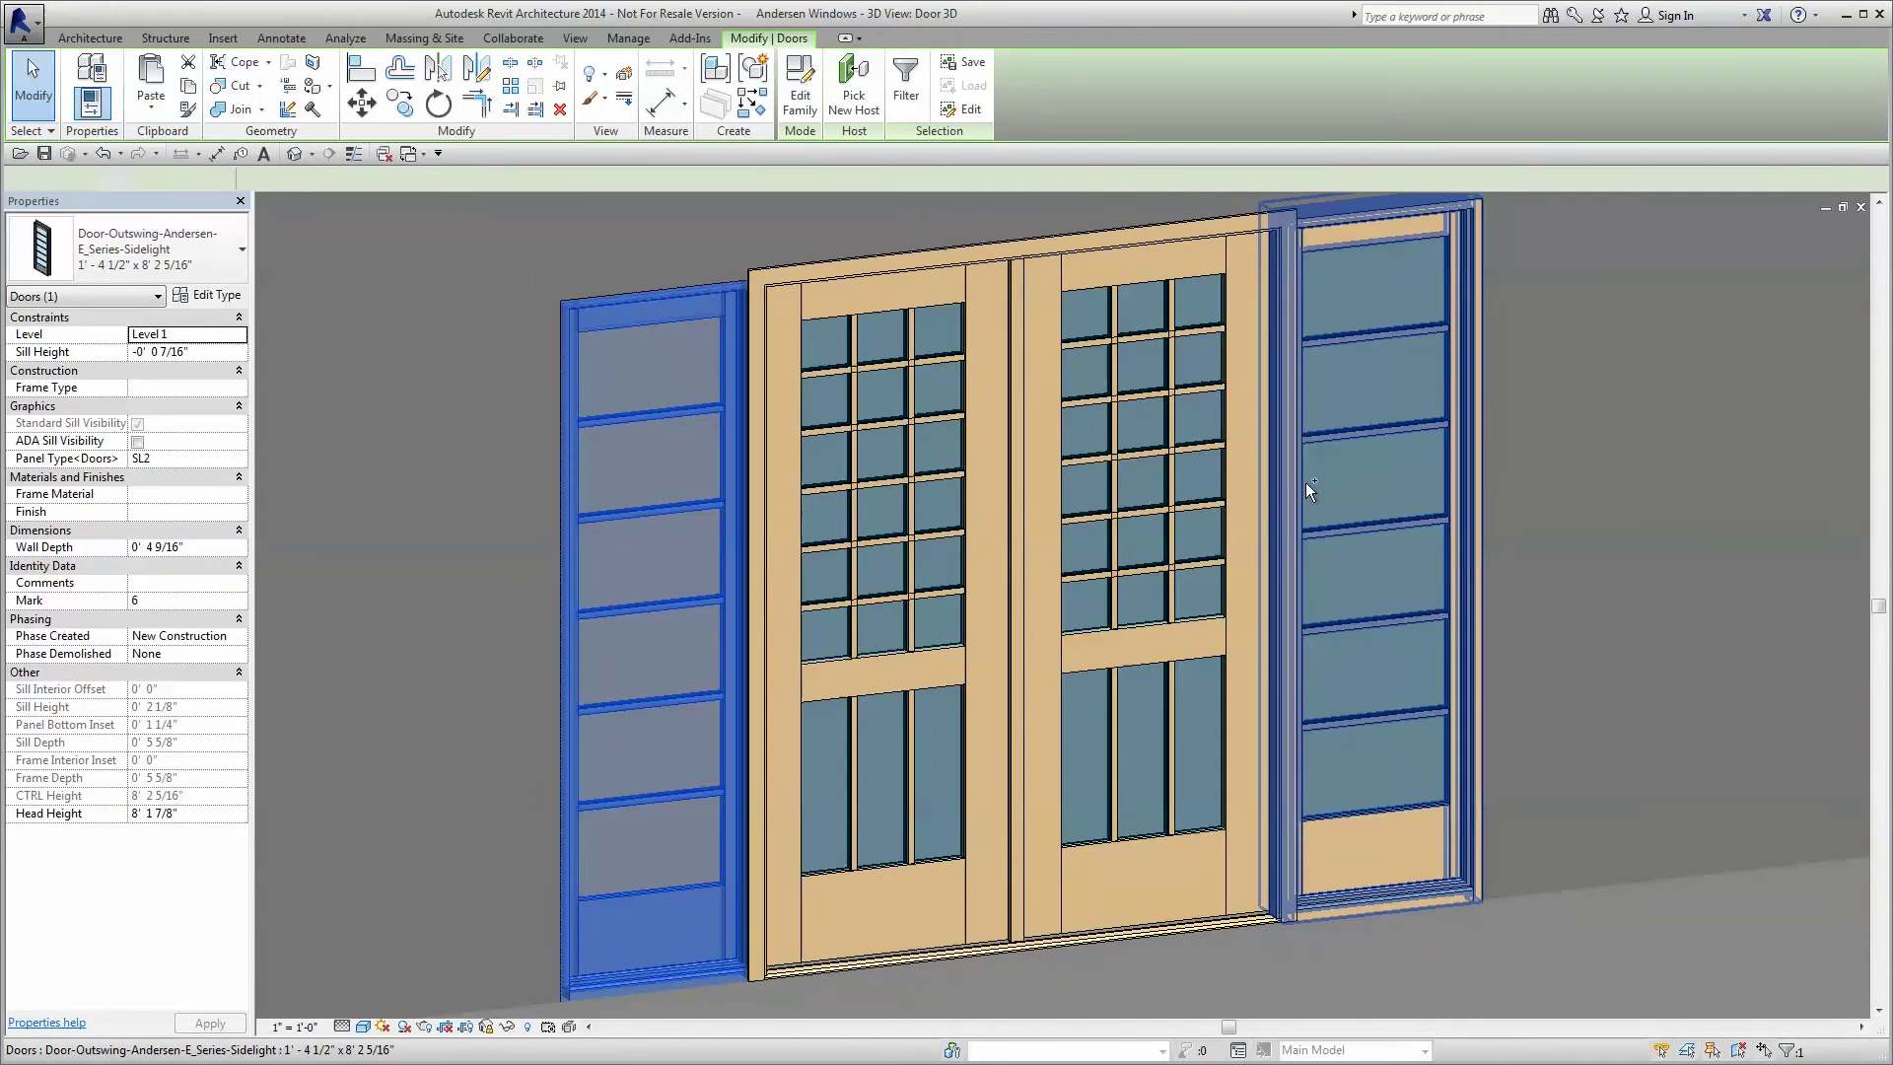
pyautogui.keyDown('ctrl'); pyautogui.click(1266, 493); pyautogui.keyUp('ctrl')
pyautogui.click(240, 461)
pyautogui.click(221, 521)
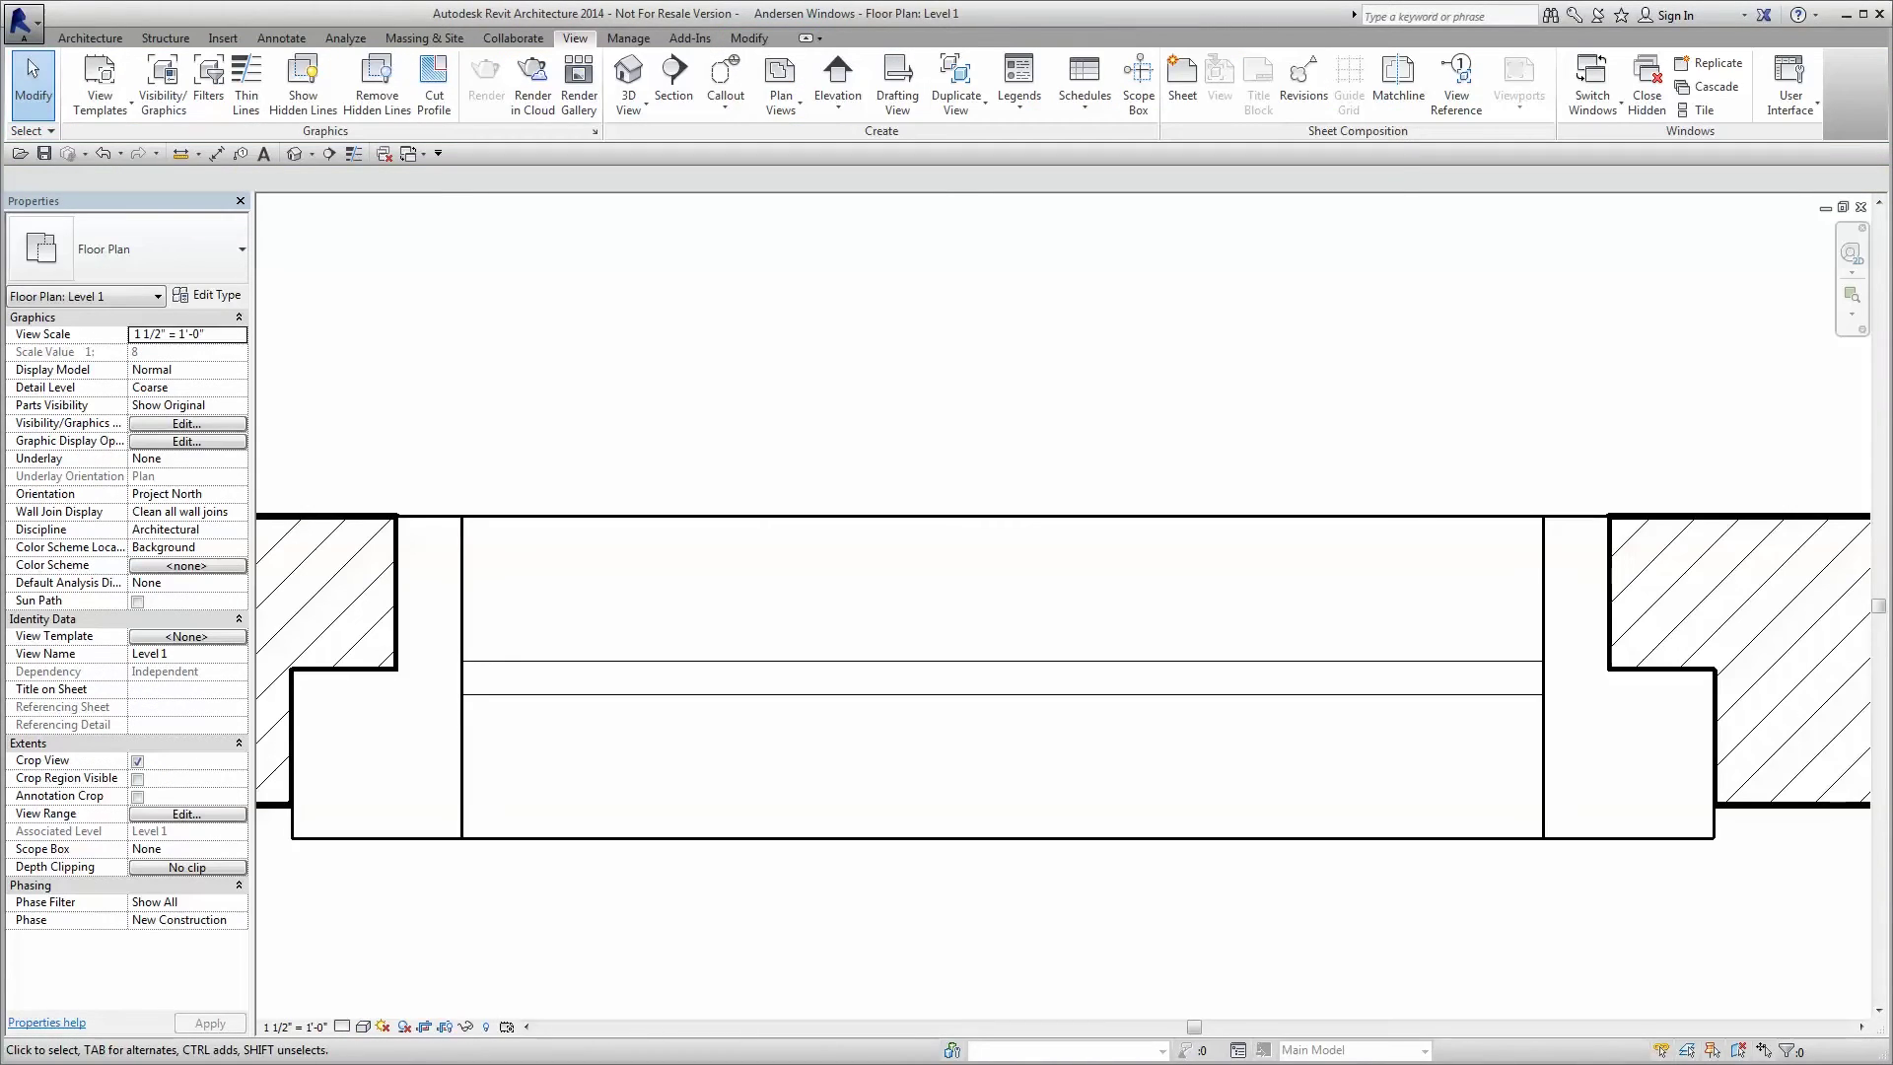
pyautogui.click(342, 1026)
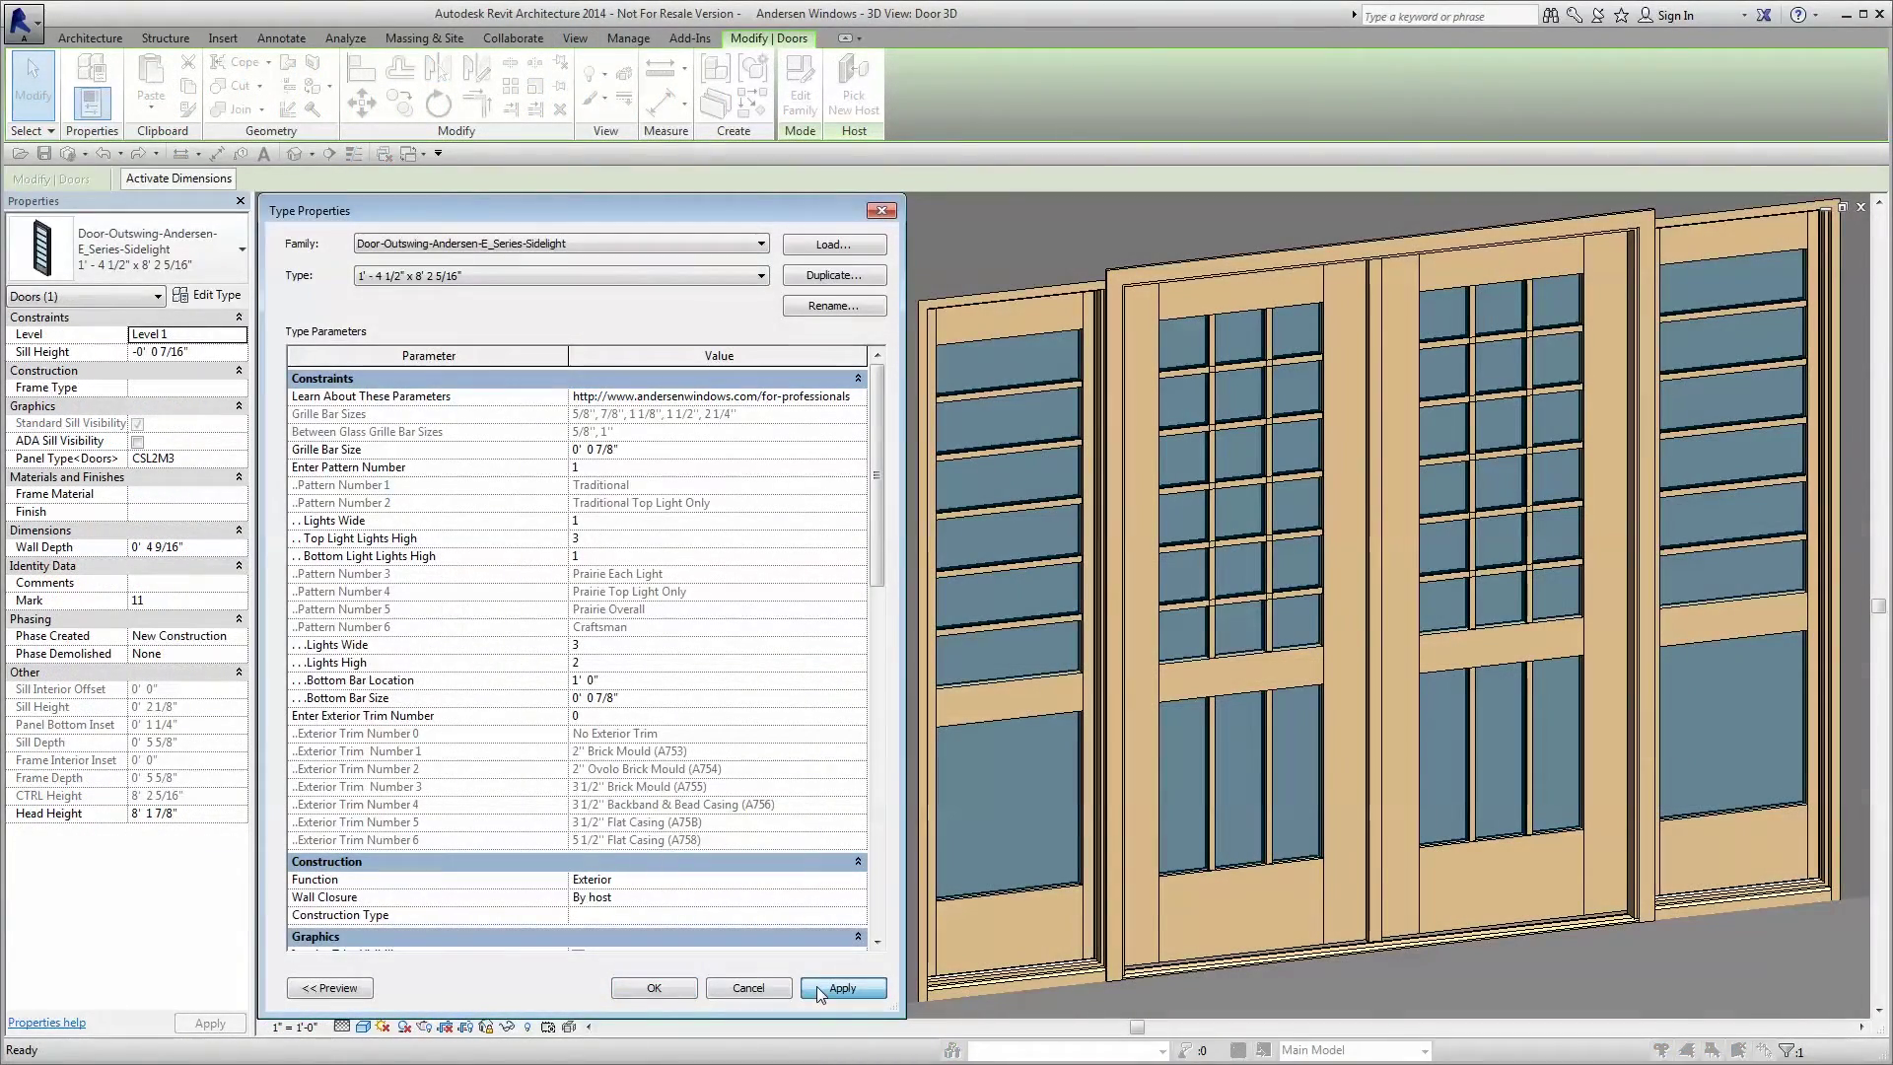
# Step: Commit the sidelight grille layout, then apply a new Top Light Lights High value to the double door
pyautogui.click(816, 986)
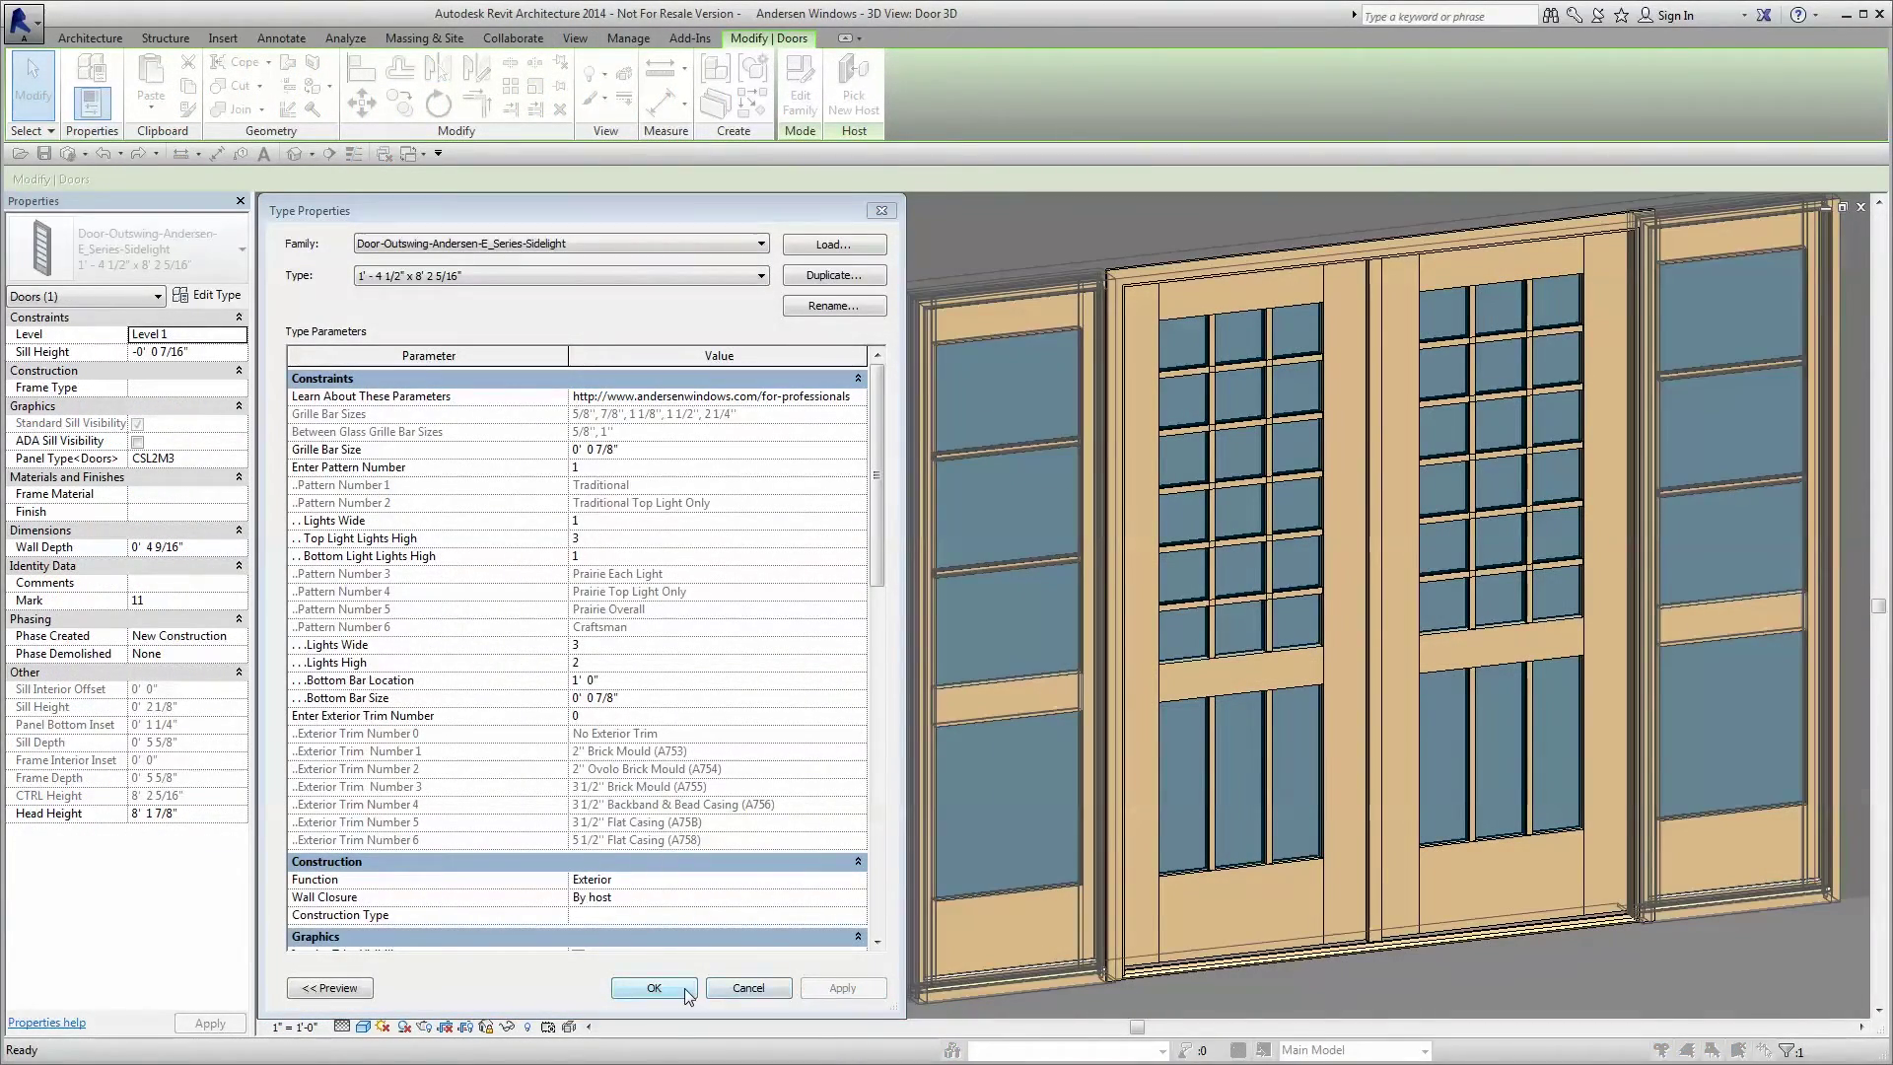
pyautogui.click(653, 988)
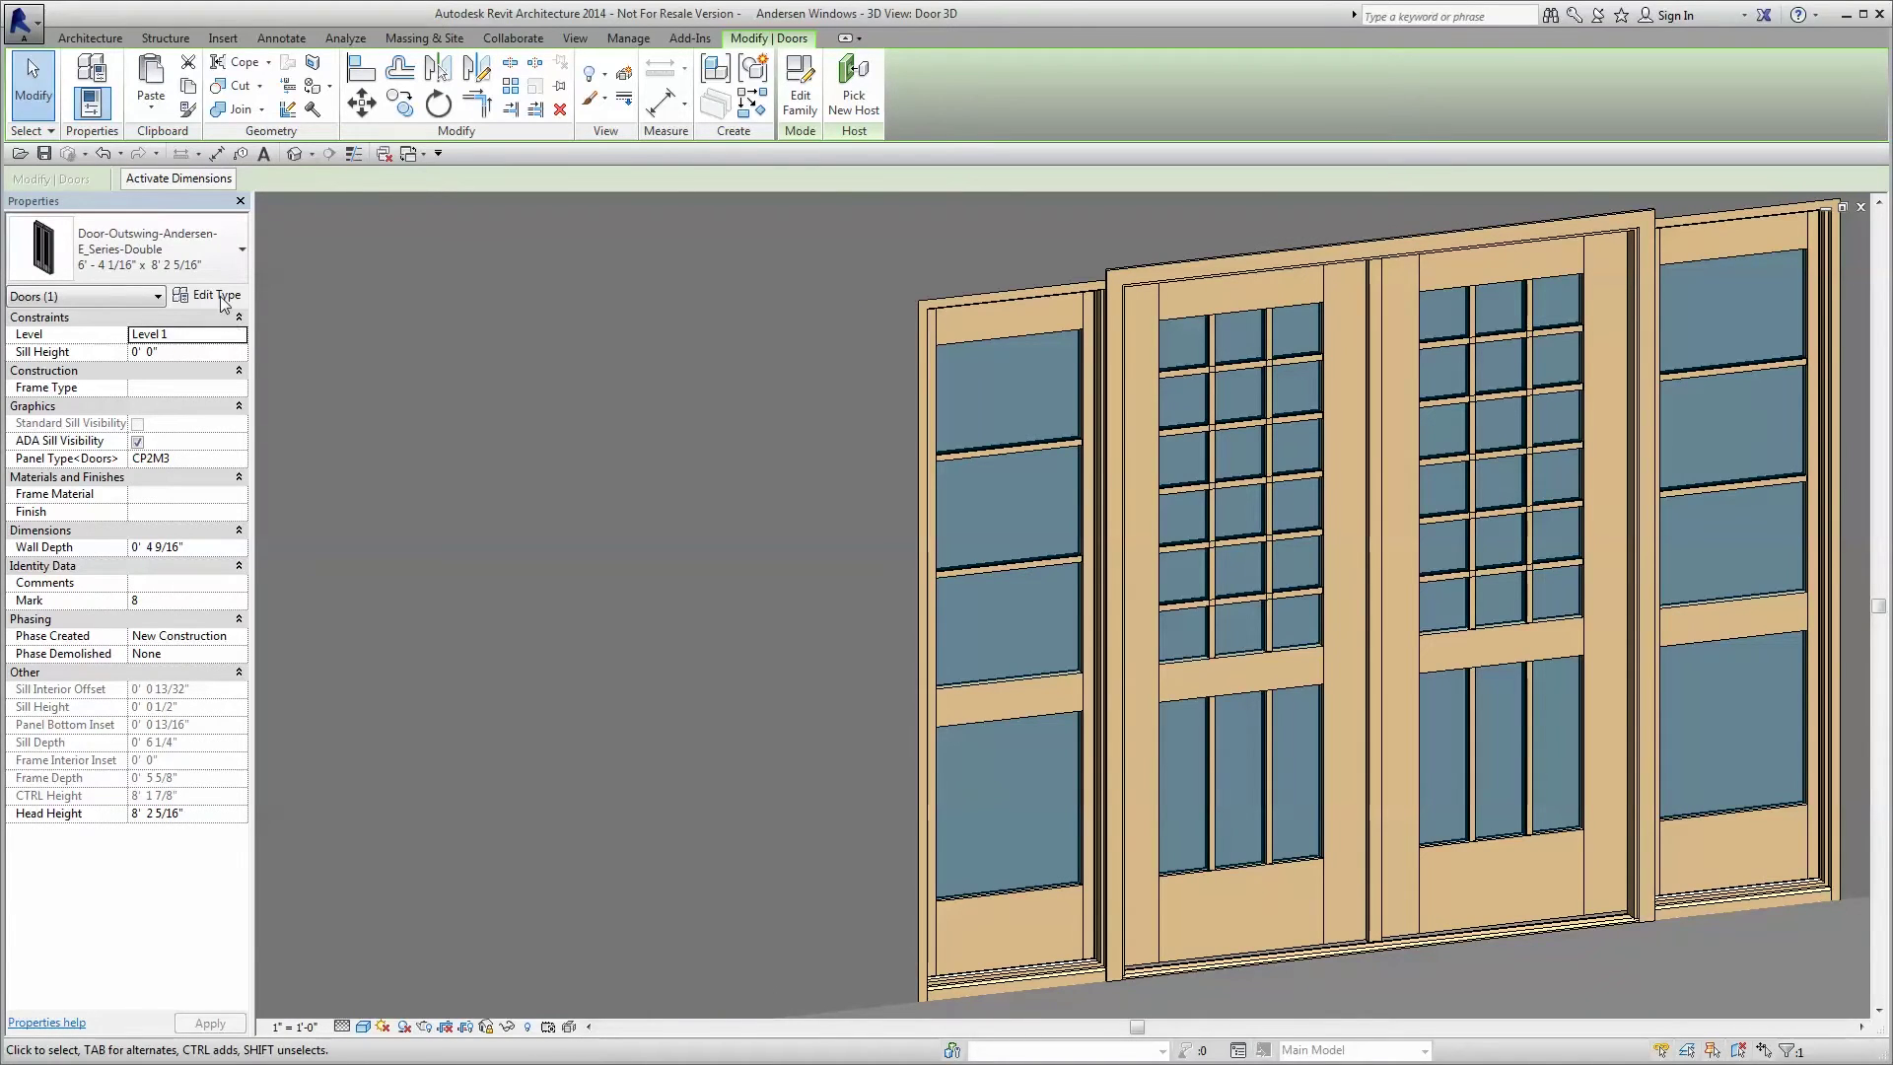
pyautogui.click(218, 295)
pyautogui.click(595, 539)
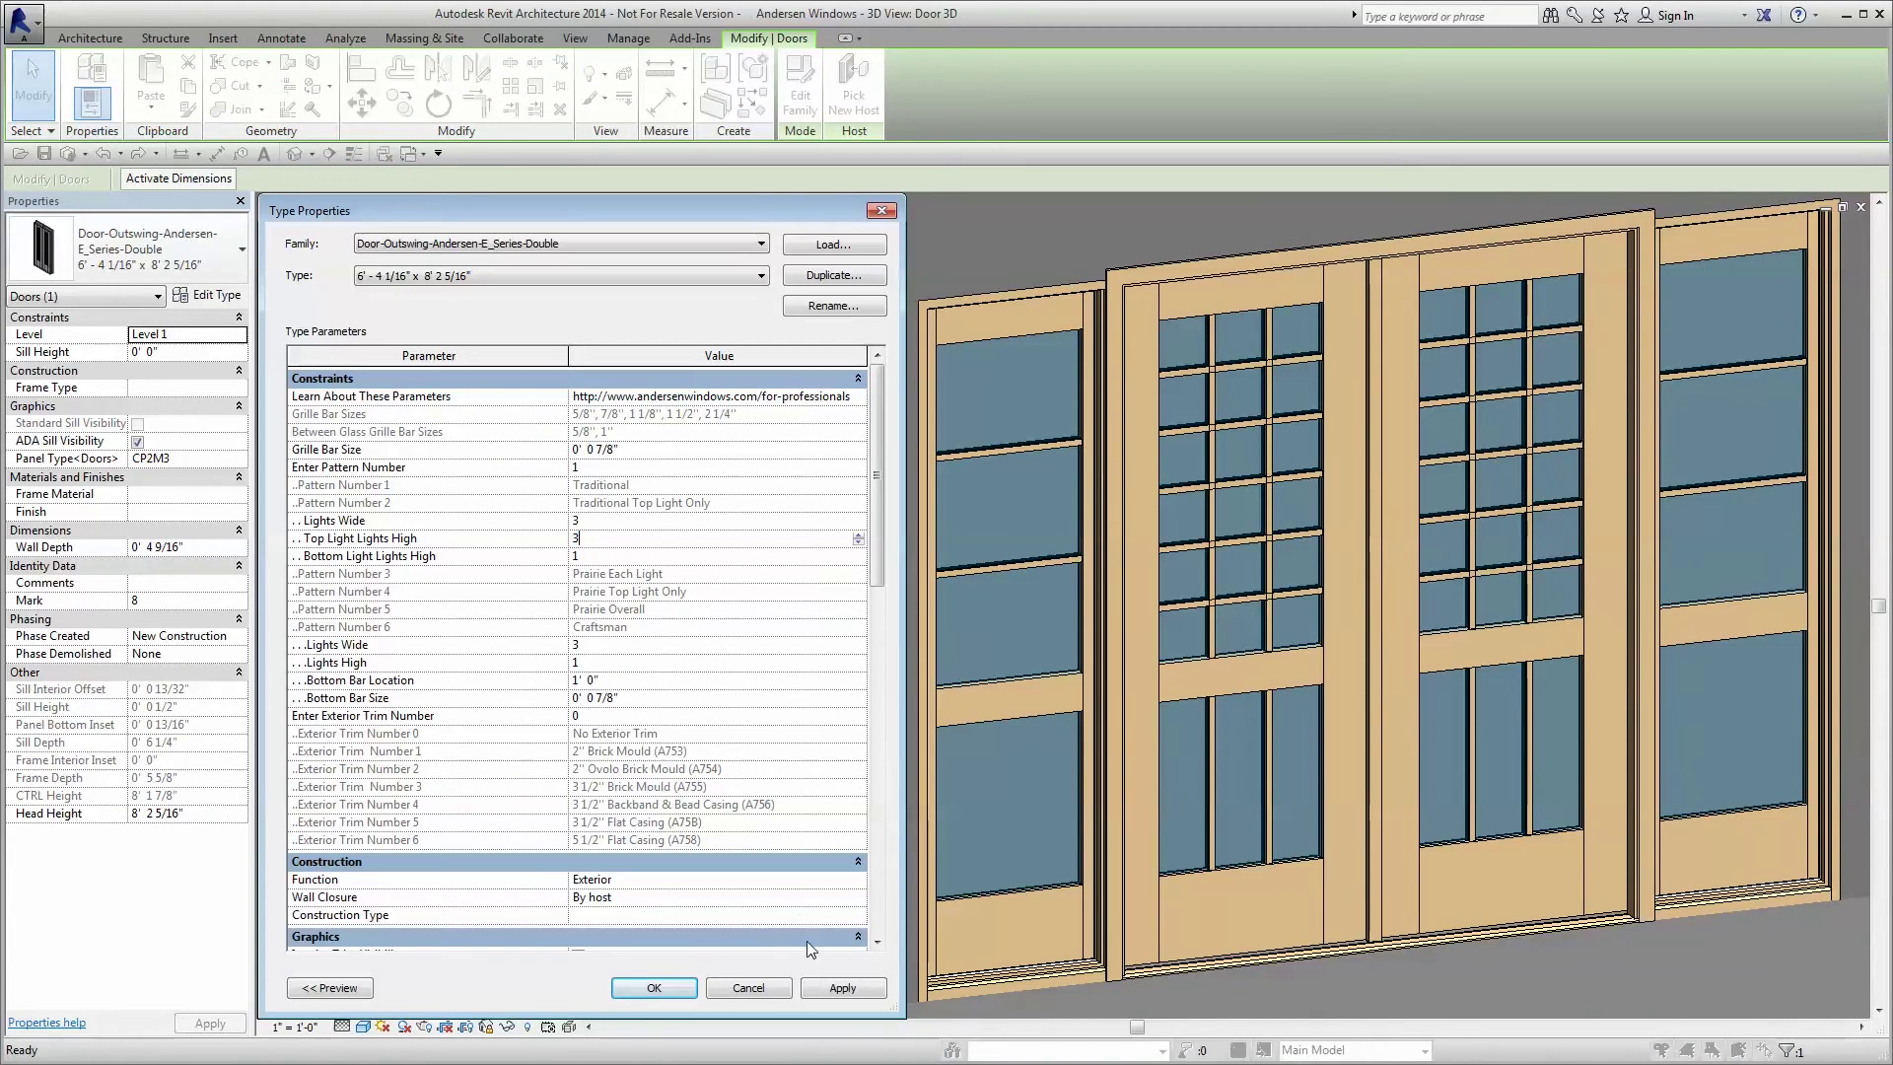
pyautogui.click(818, 990)
# Step: Close the door Type Properties and toggle the double door's ADA Sill Visibility in the Level 1 plan
pyautogui.click(654, 987)
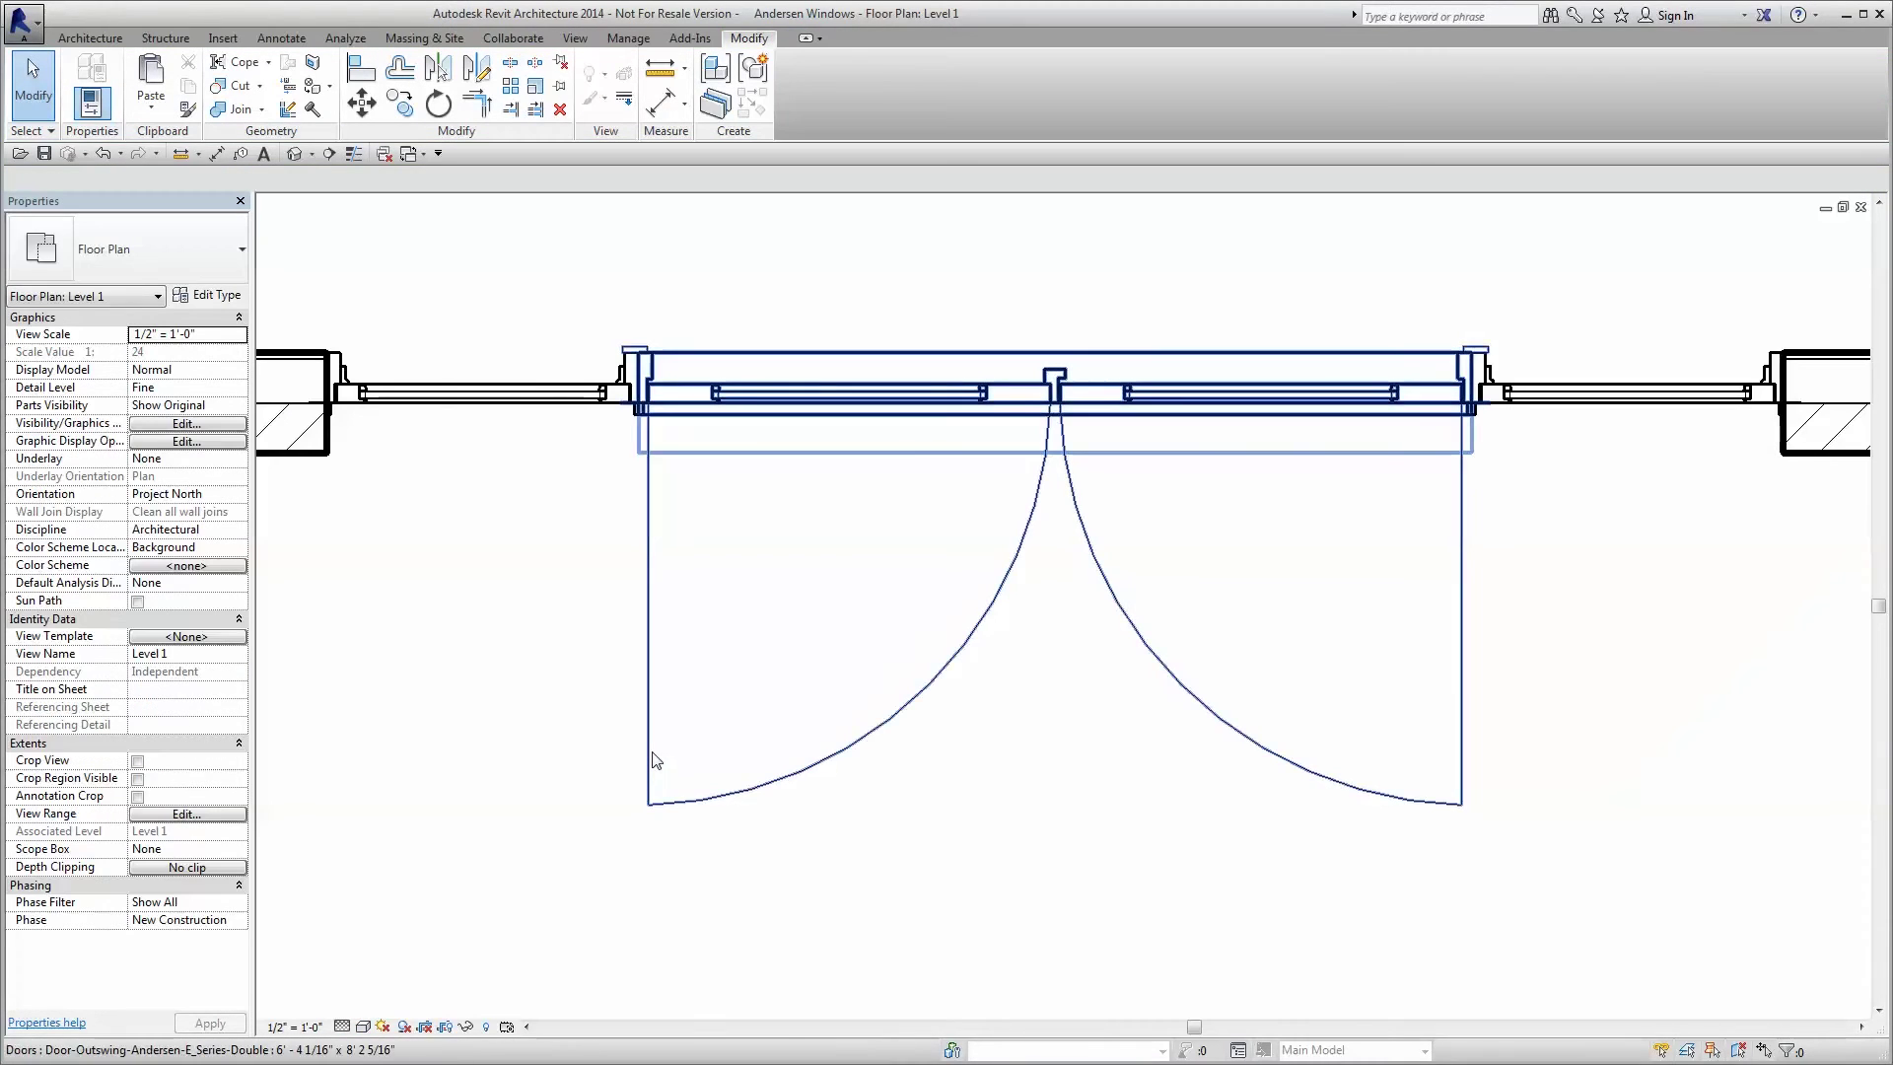
pyautogui.click(650, 763)
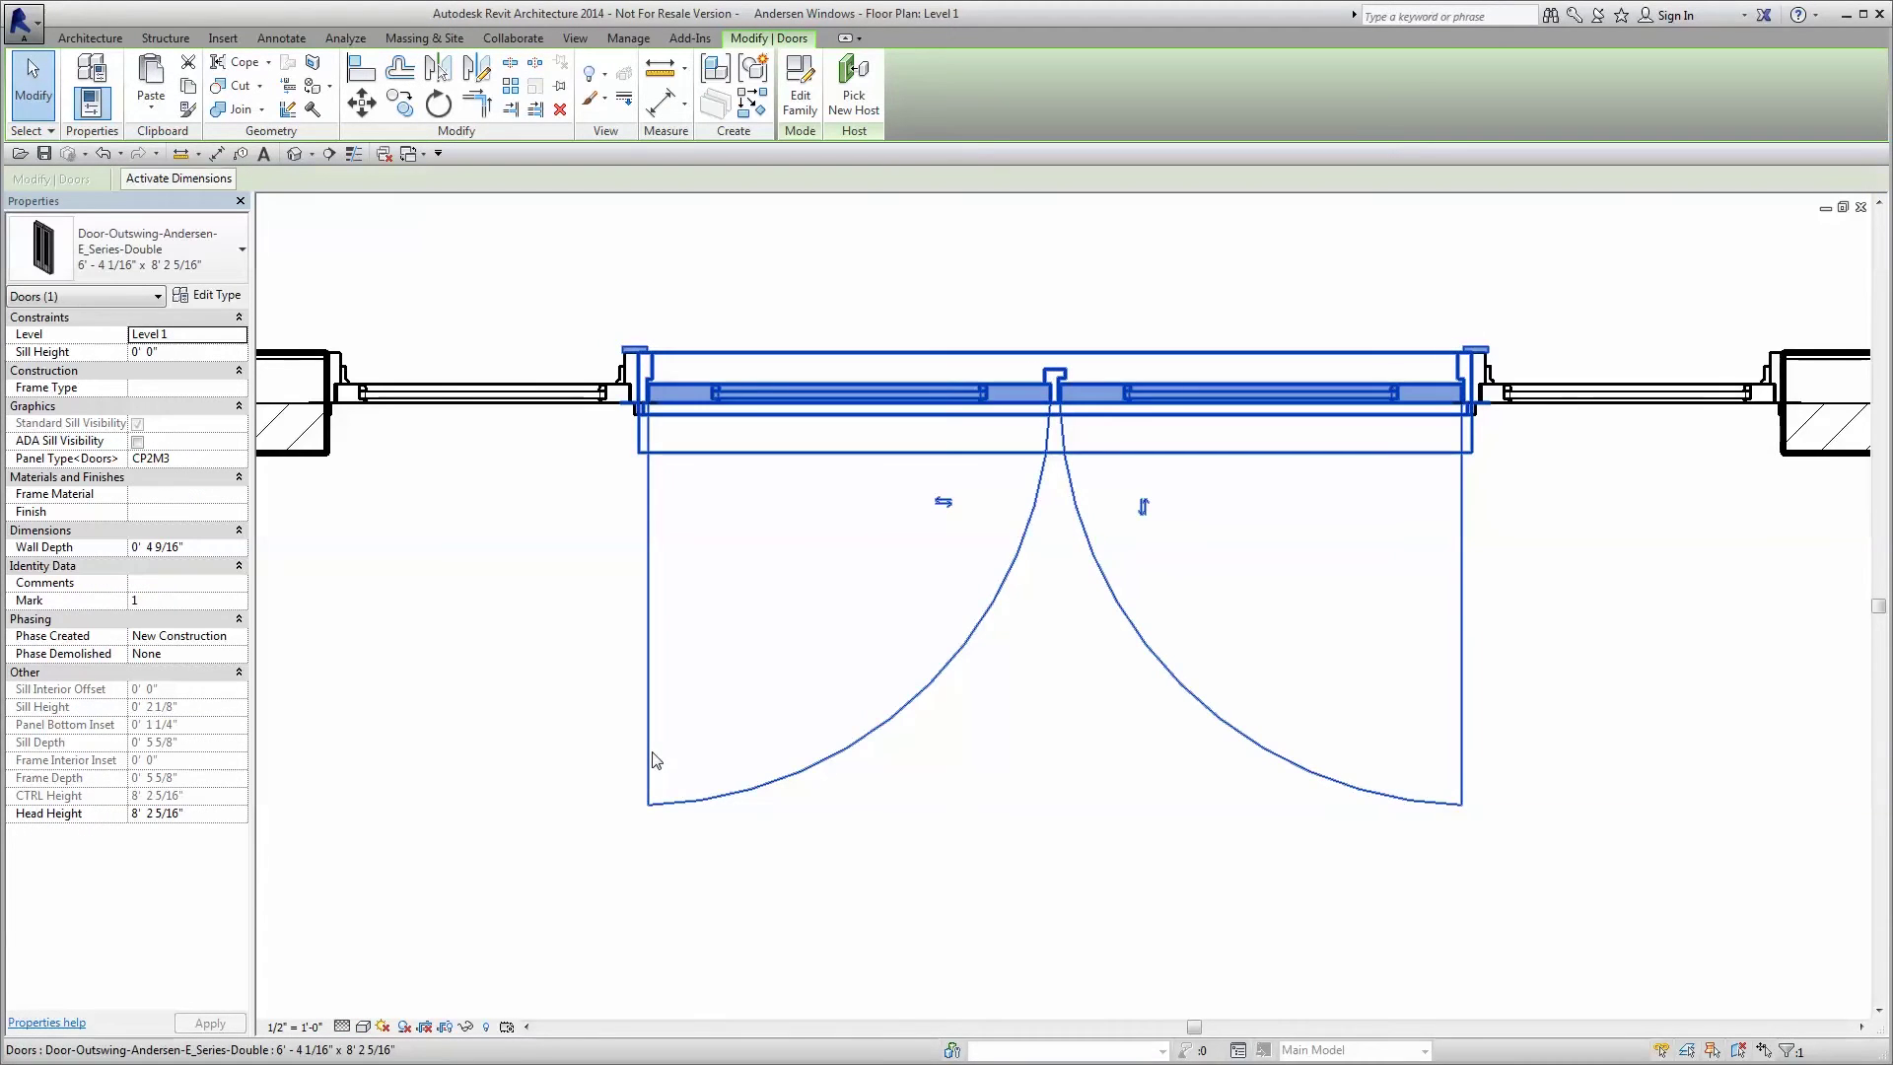
pyautogui.click(138, 441)
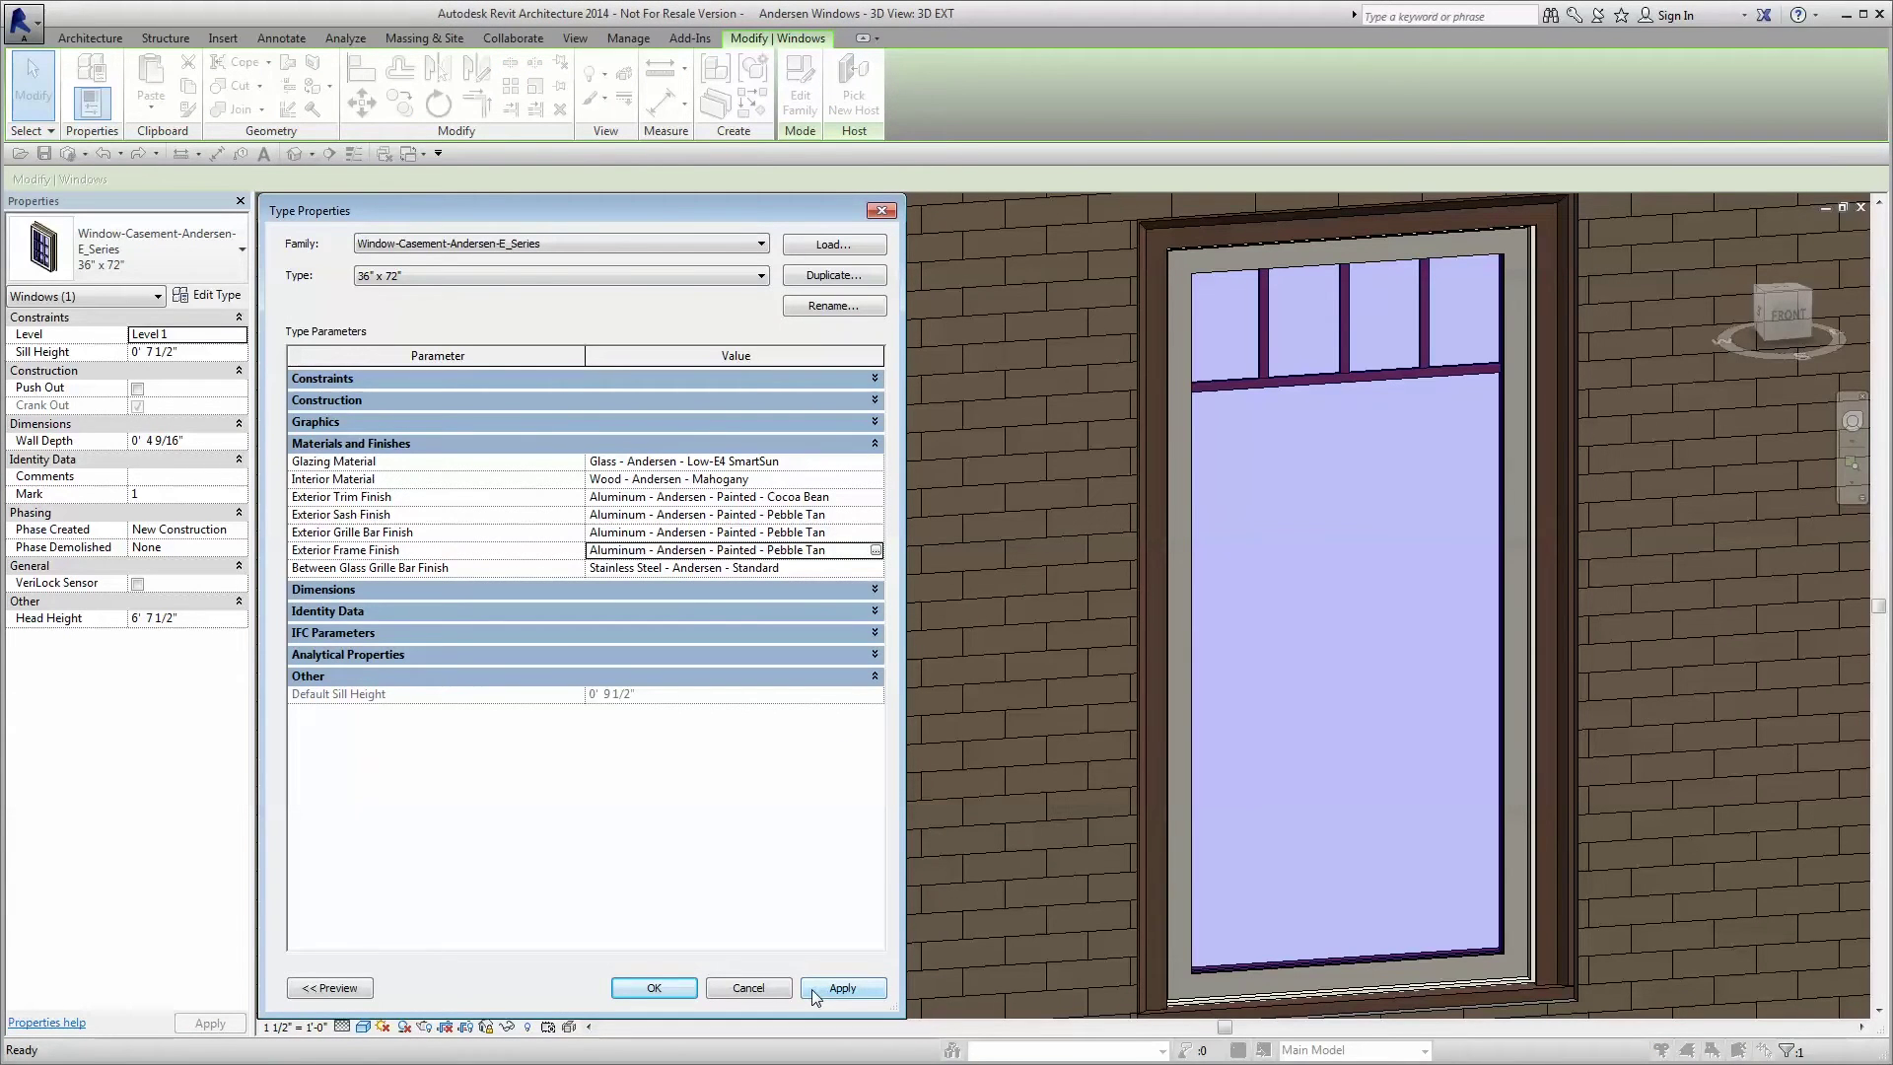
# Step: Apply the Pebble Tan sash, grille bar and frame finishes to the casement window type
pyautogui.click(812, 990)
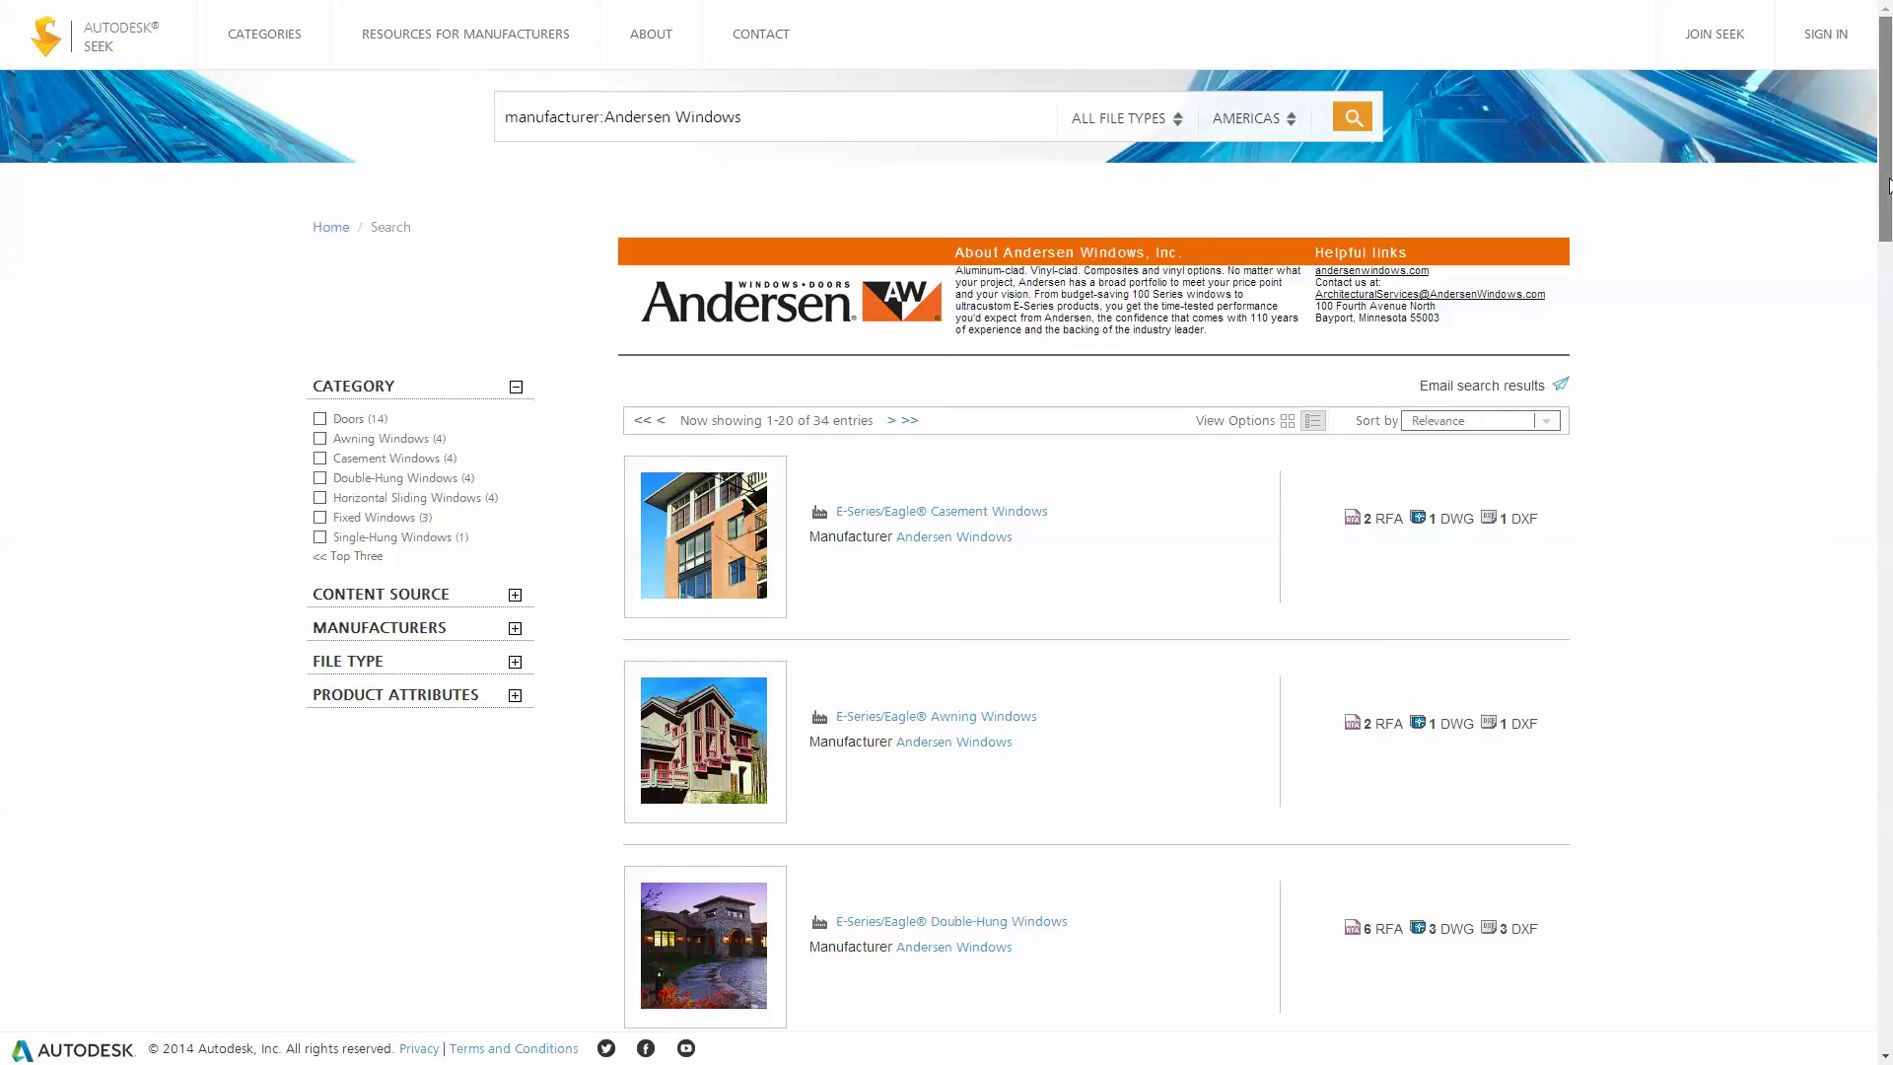
# Step: Scroll down the Autodesk Seek manufacturer:Andersen Windows results listing its 34 entries
pyautogui.scroll(-2, 1888, 185)
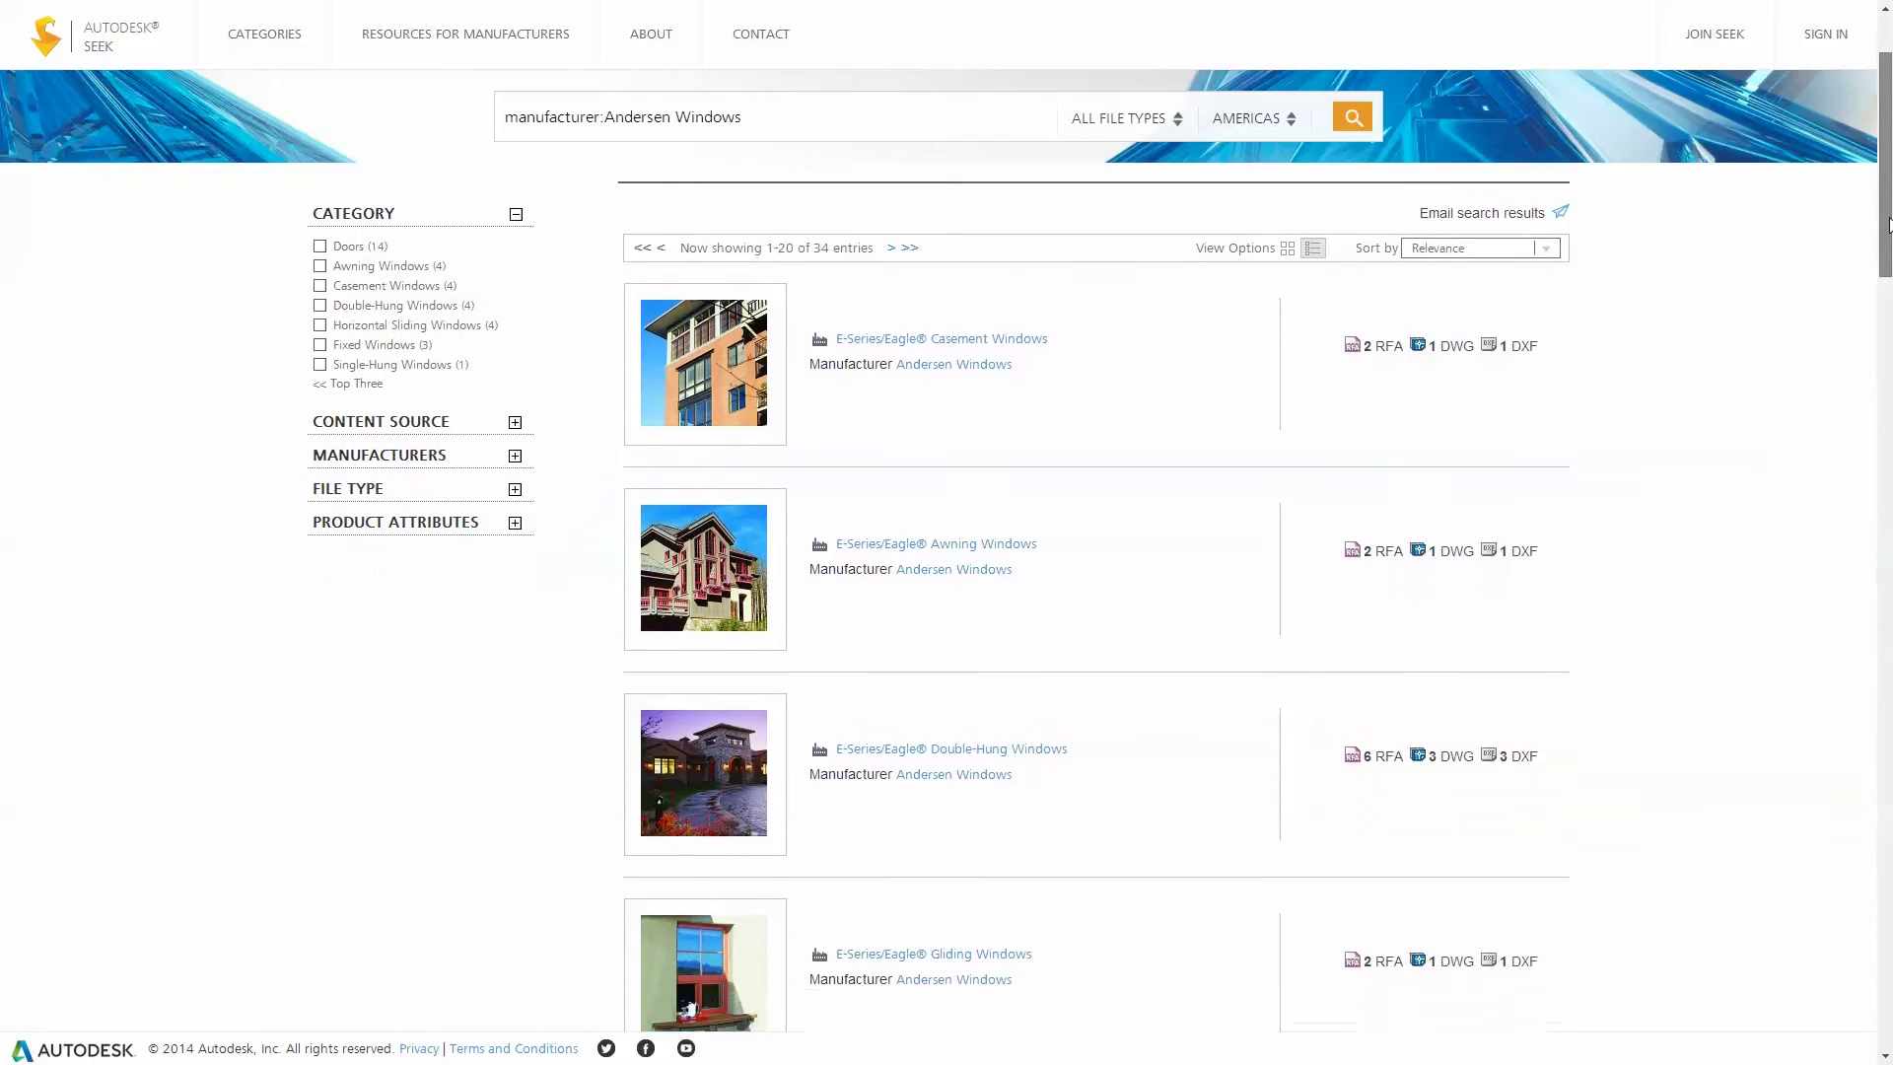